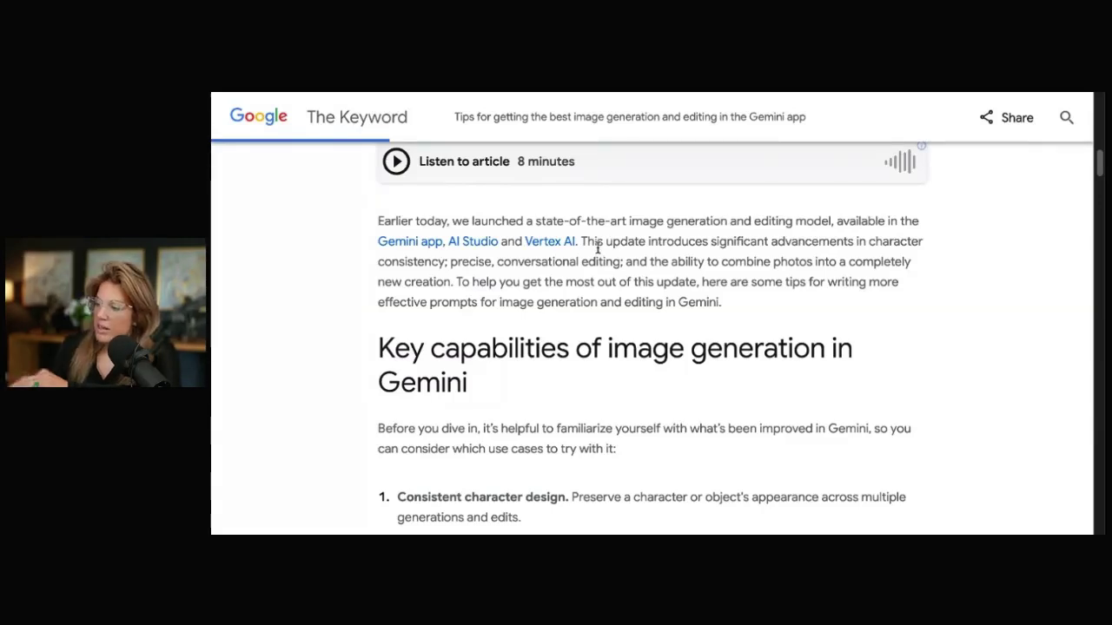
Step: Read the article's introduction and its list of key image generation capabilities in Gemini
drag(711, 241, 856, 241)
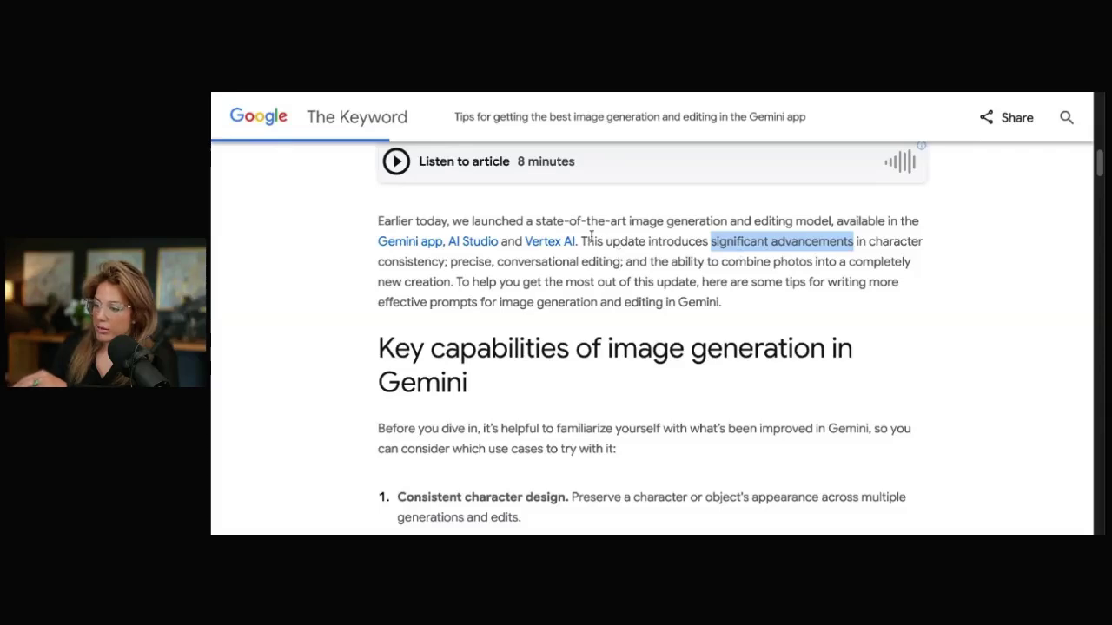
scroll(567, 273, down, 3)
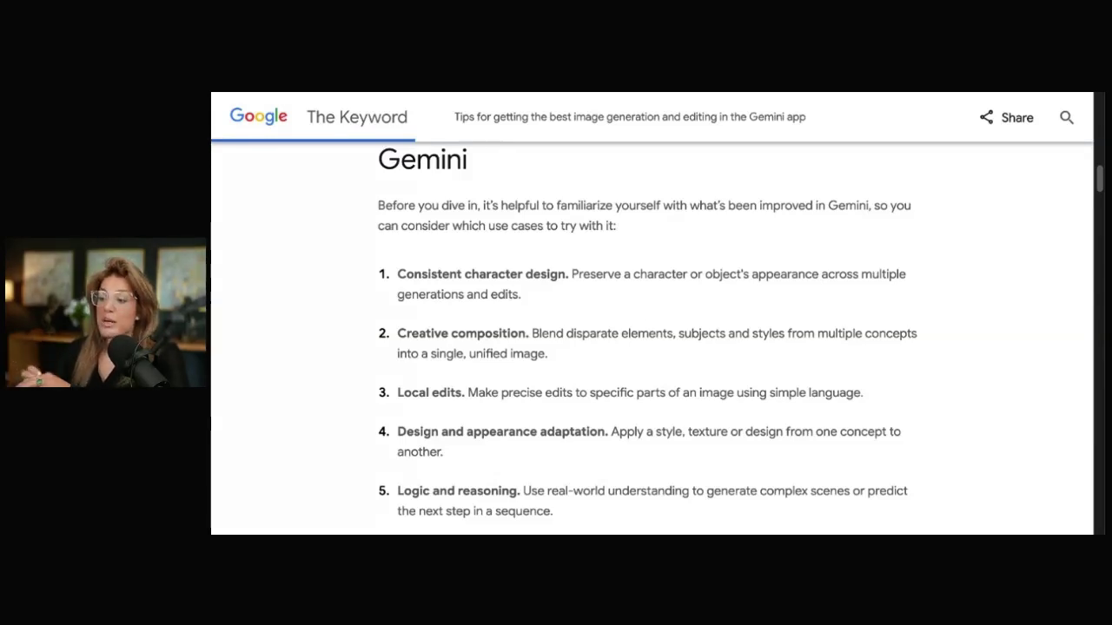
scroll(475, 328, down, 1)
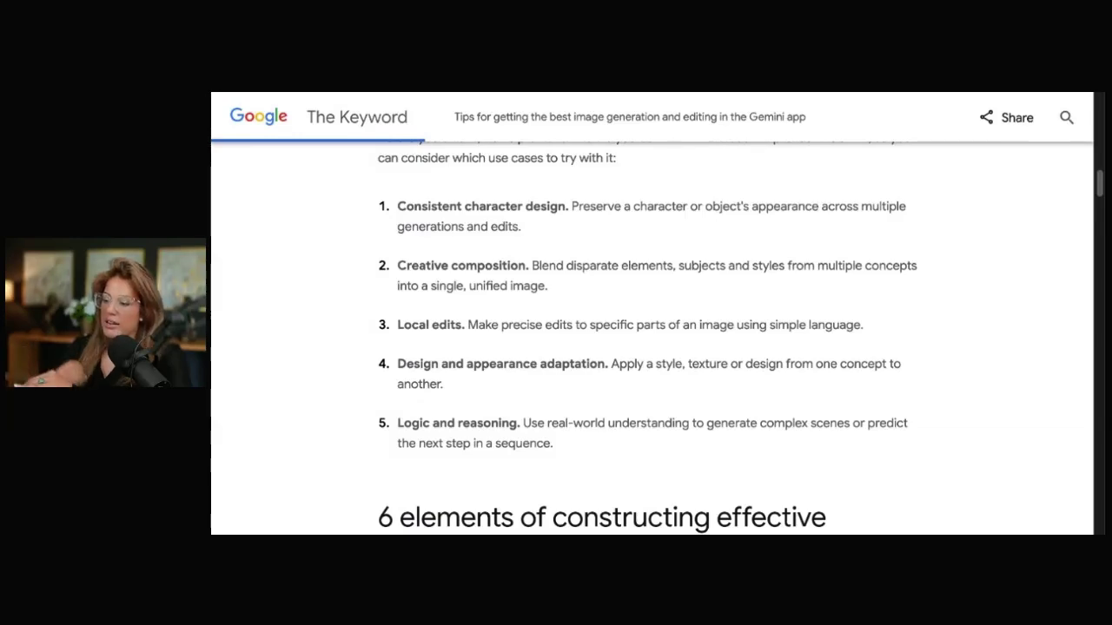
scroll(652, 313, down, 3)
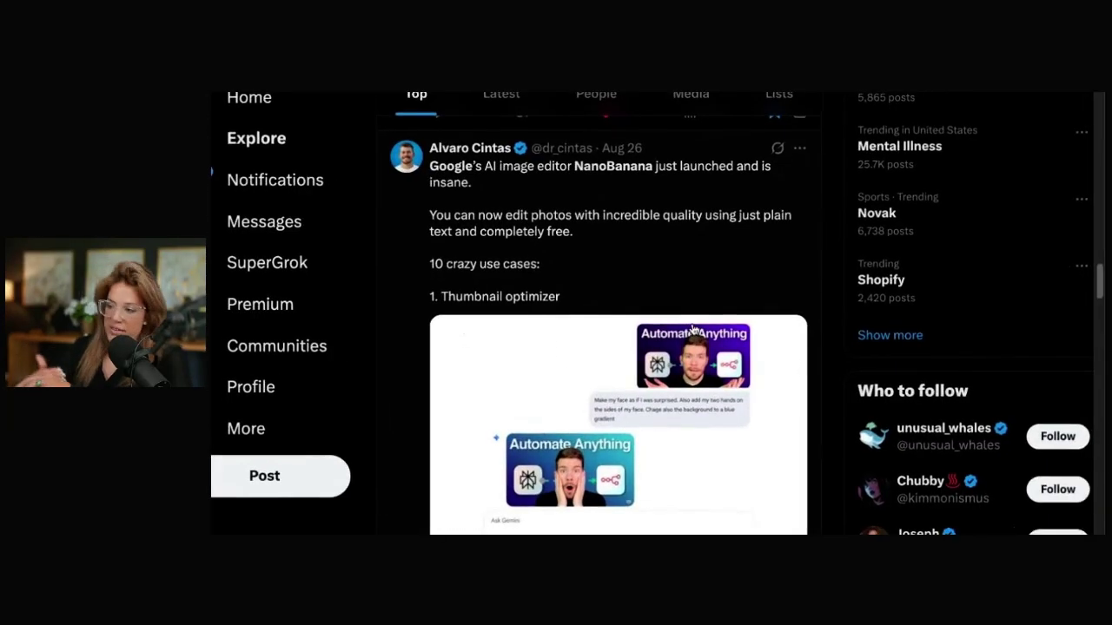
Step: Switch to X and review the thread of NanoBanana use cases, from thumbnail optimization and character consistency to product placement and interior redesign
scroll(651, 313, down, 1)
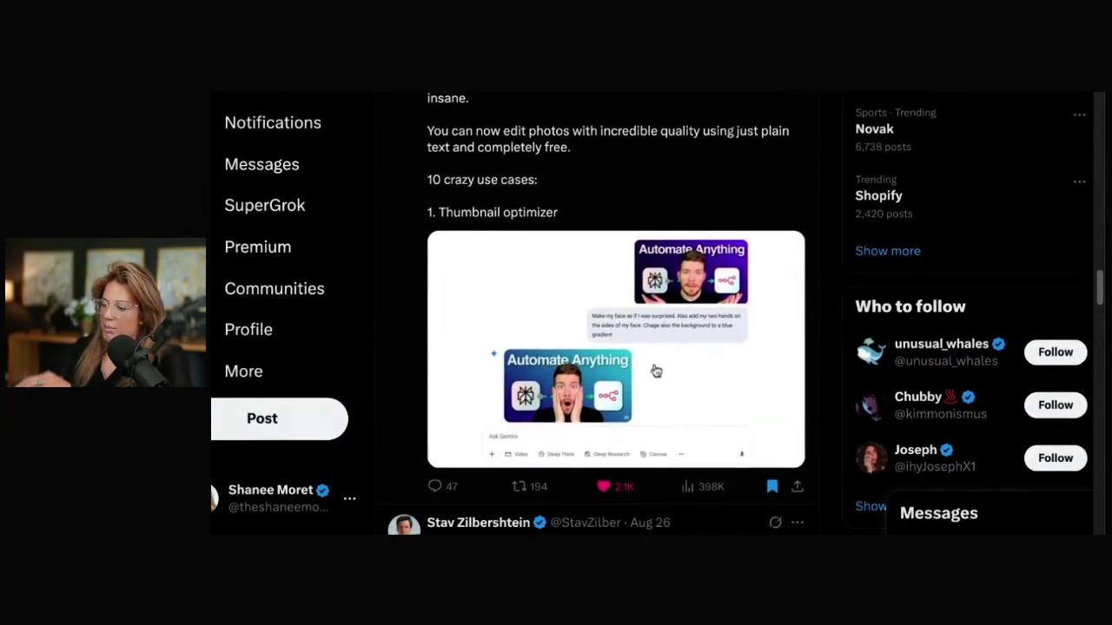
scroll(653, 373, down, 3)
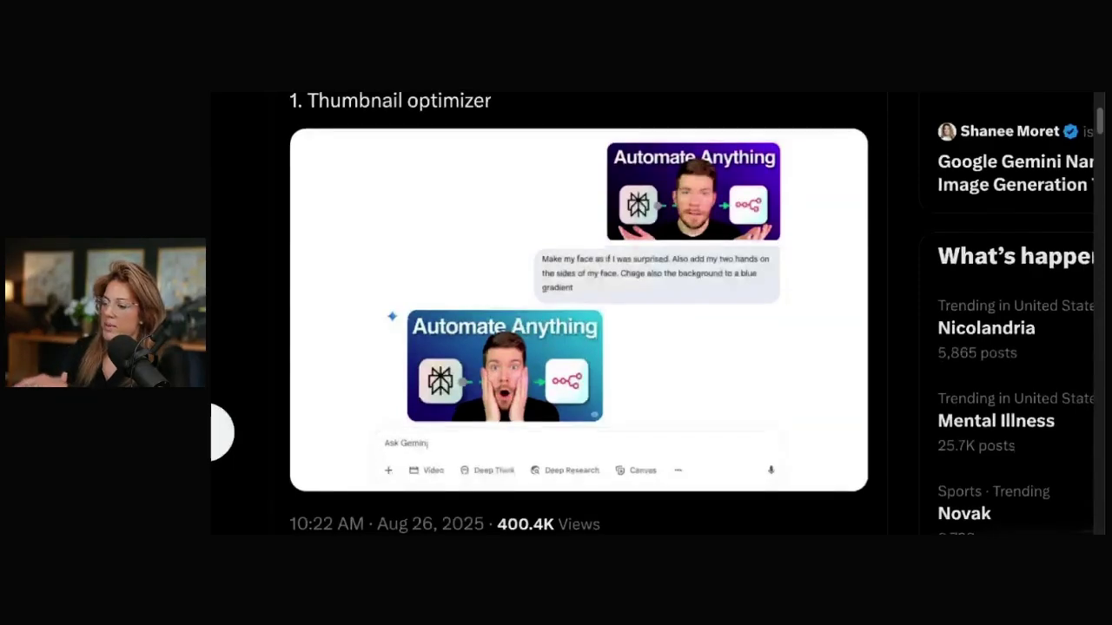
scroll(587, 244, down, 7)
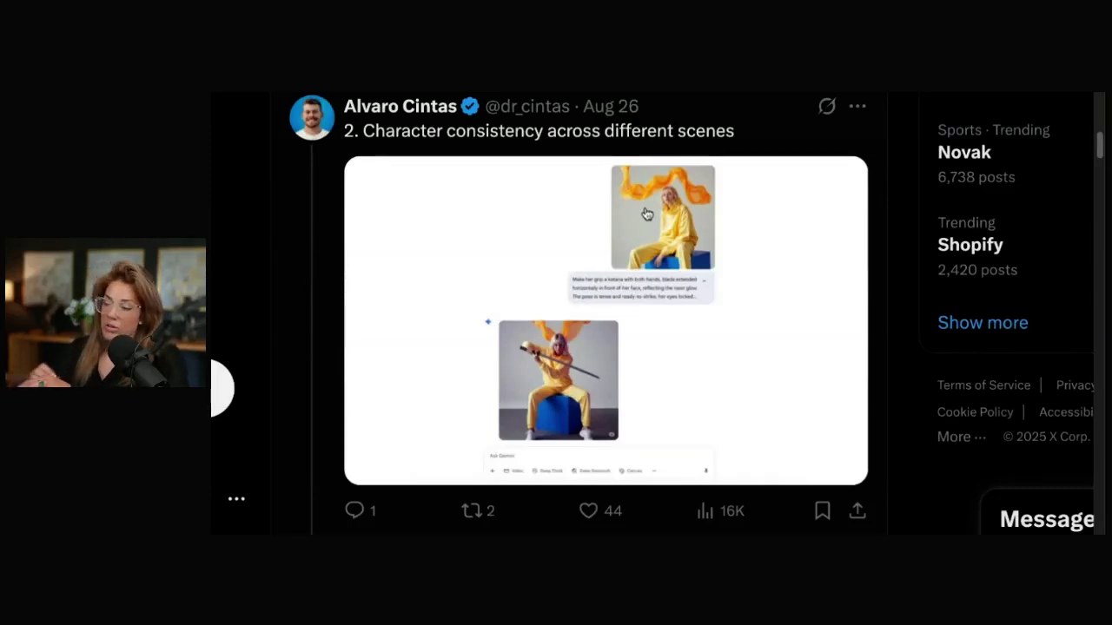
scroll(605, 322, down, 5)
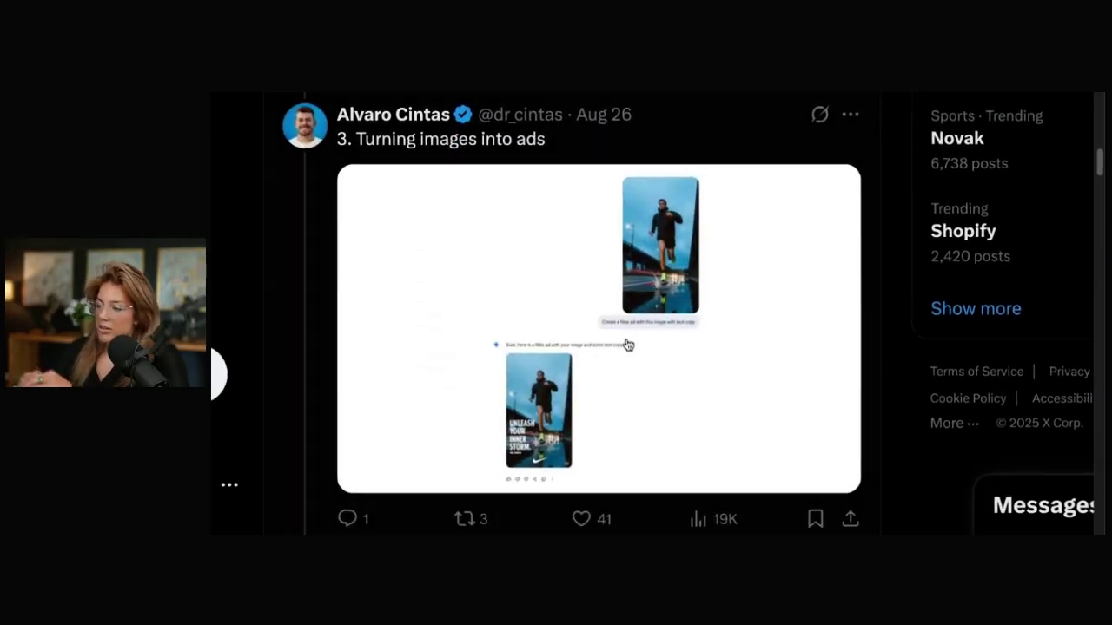
scroll(600, 330, down, 5)
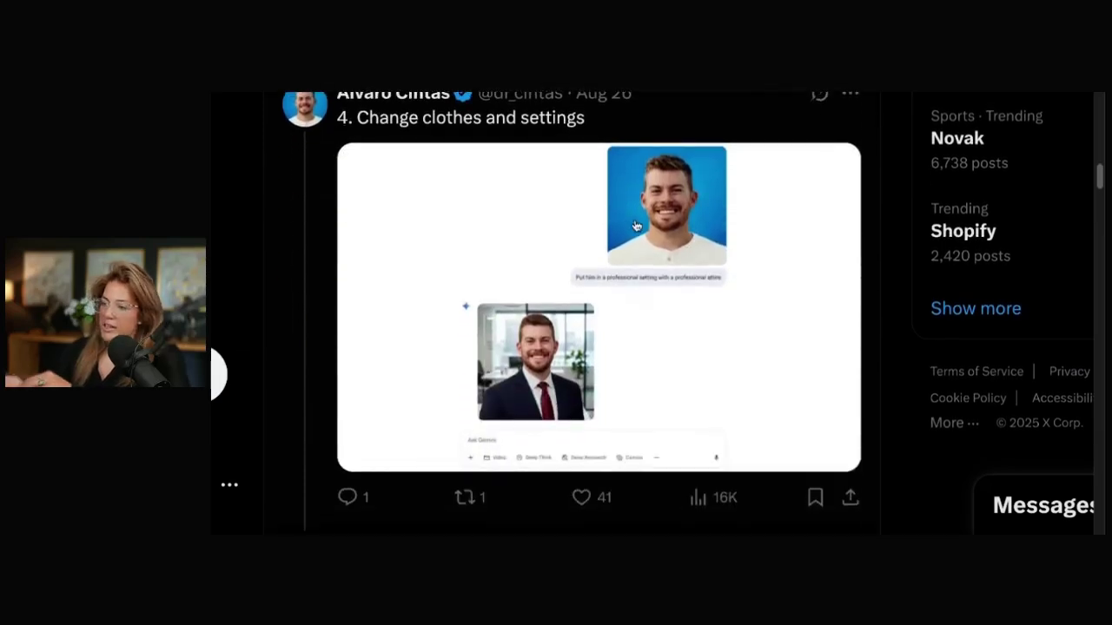
scroll(503, 408, down, 5)
scroll(502, 408, down, 1)
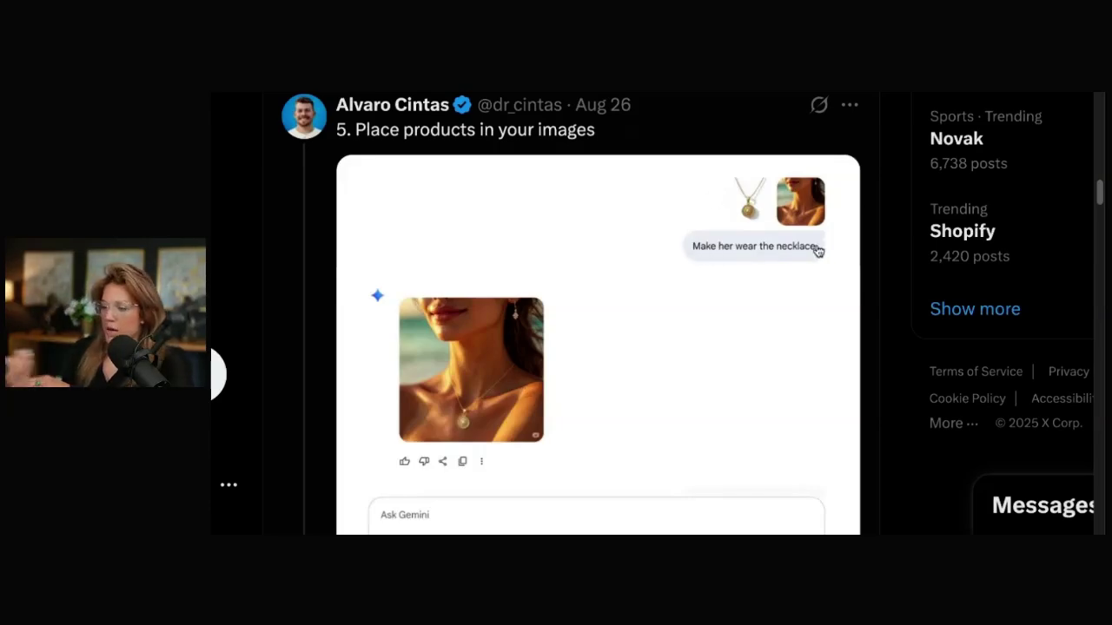
scroll(727, 253, down, 5)
scroll(730, 255, down, 4)
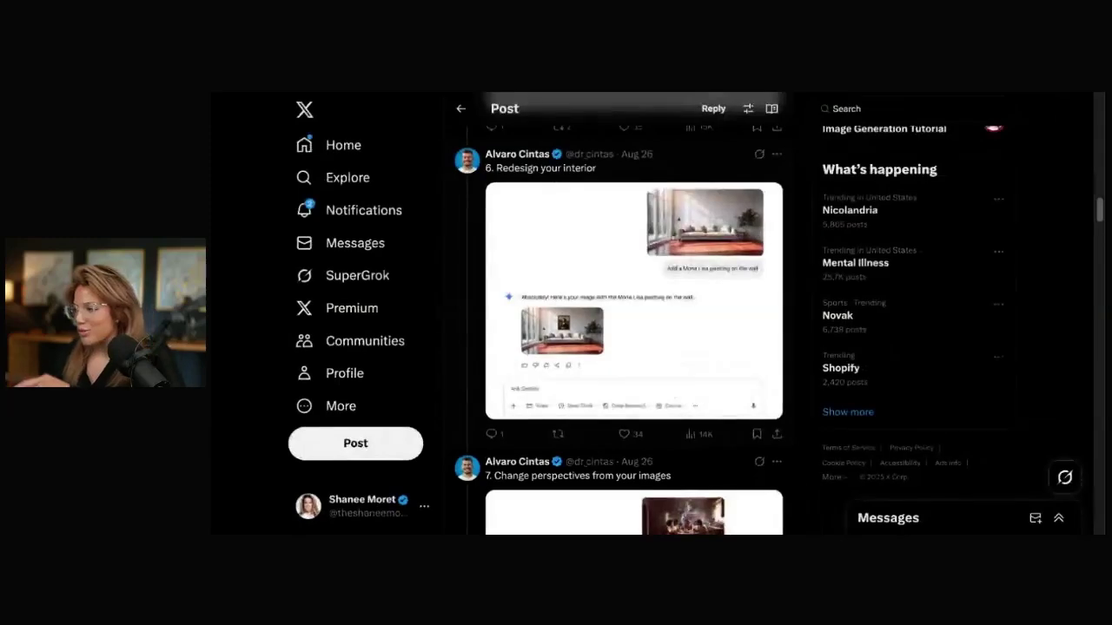
scroll(618, 330, up, 15)
scroll(619, 330, up, 1)
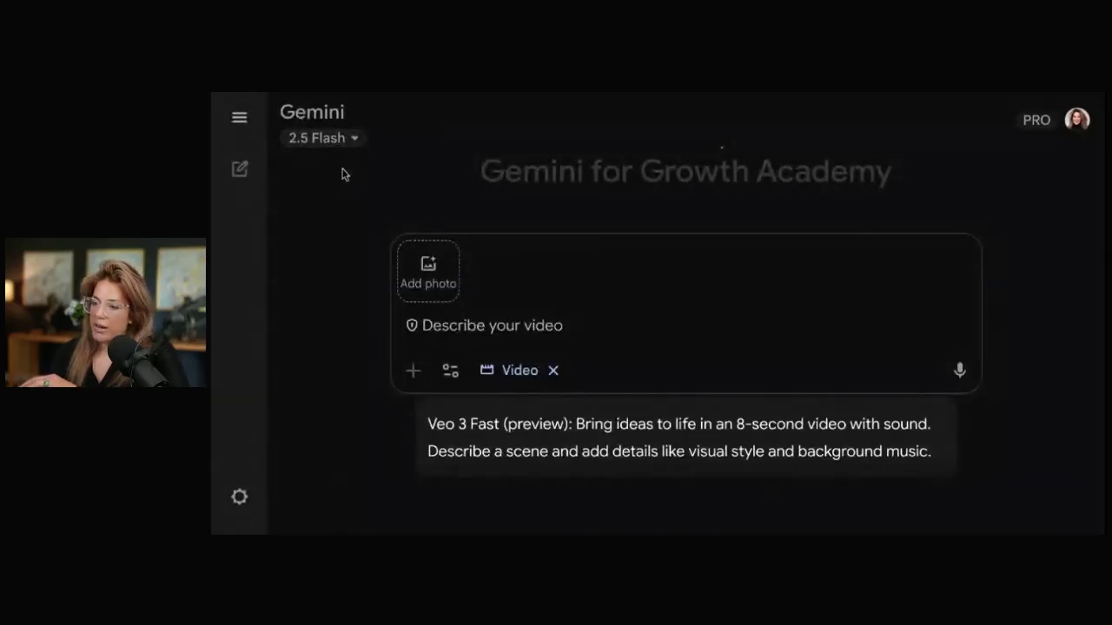
Step: Switch to Gemini, turn off the Video tool and select Create images for the prompt
click(325, 141)
click(443, 145)
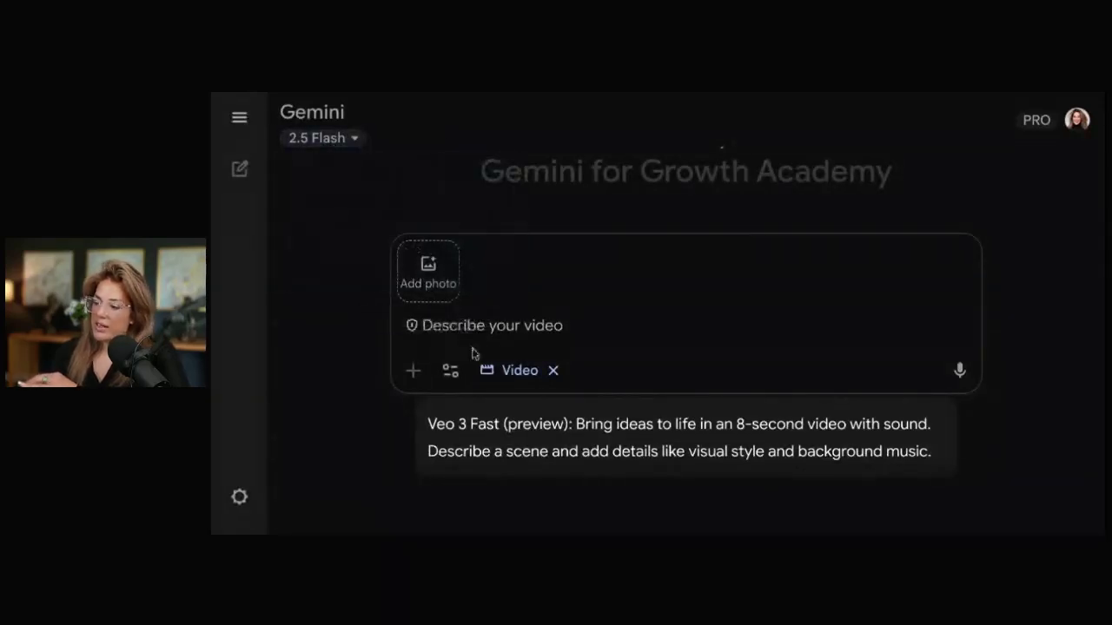
click(553, 370)
click(450, 333)
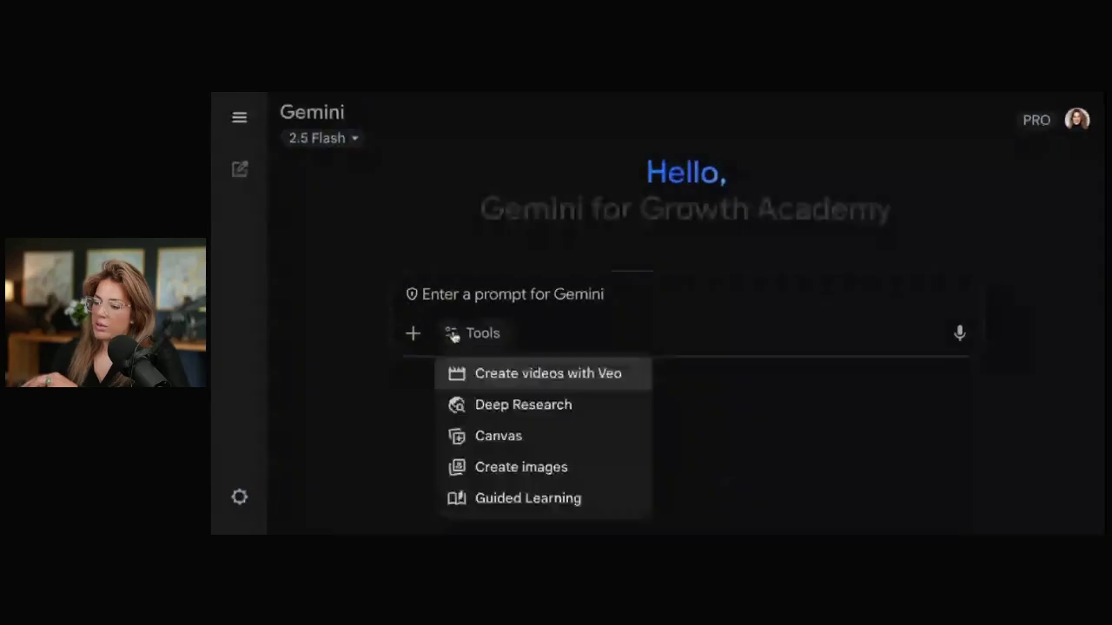
click(521, 465)
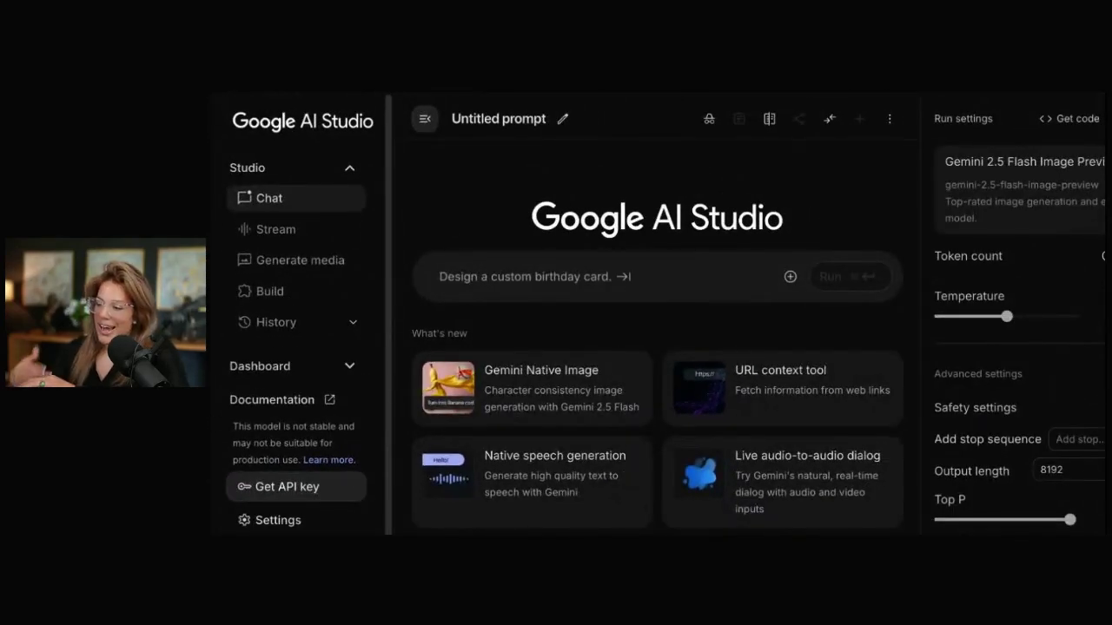
click(534, 377)
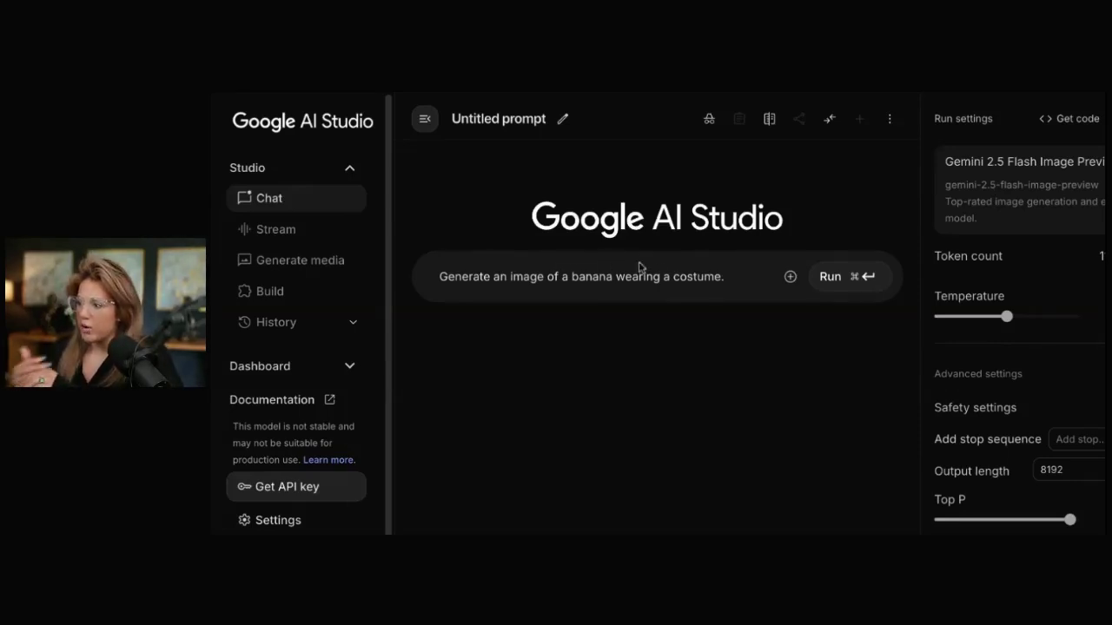
drag(738, 276, 425, 279)
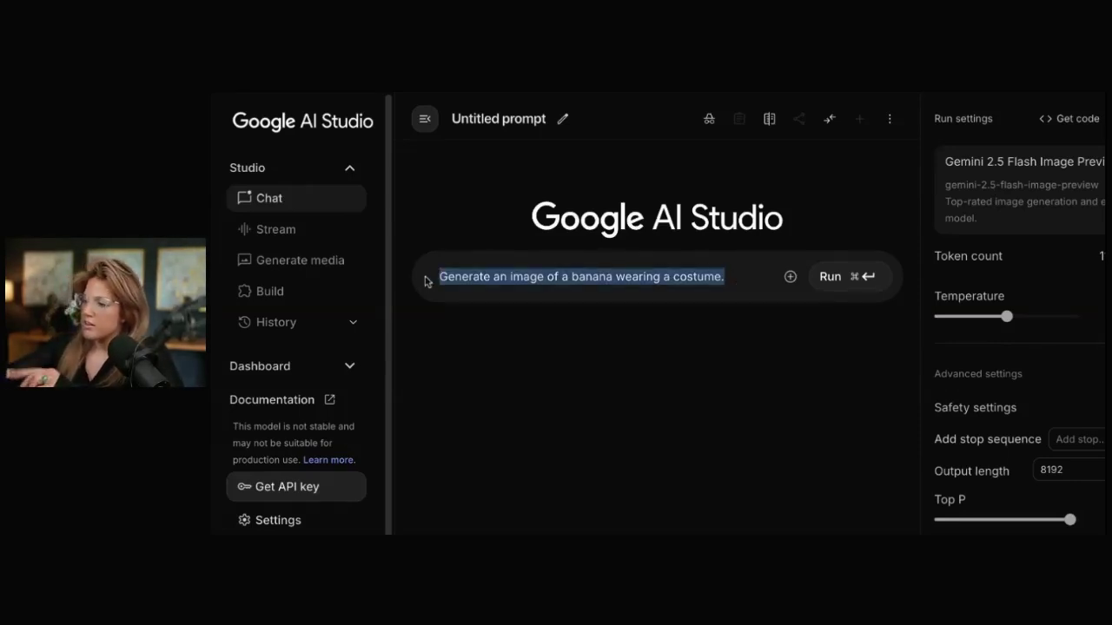
key(BackSpace)
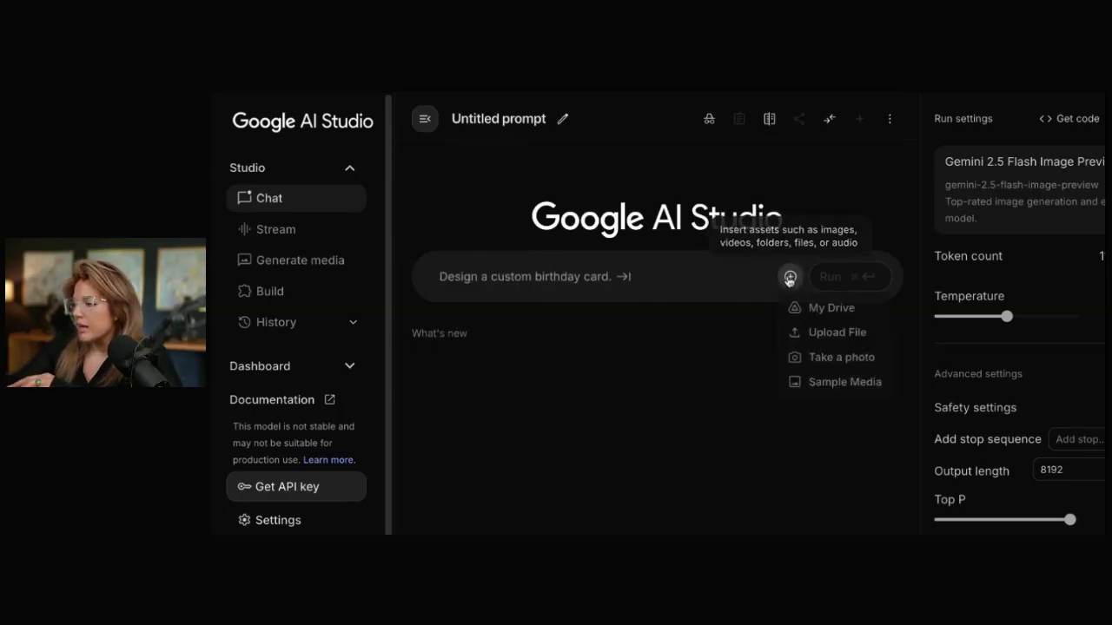
Step: Upload the portrait photo of the woman in a dark shirt as an attachment to the prompt
click(789, 277)
click(806, 339)
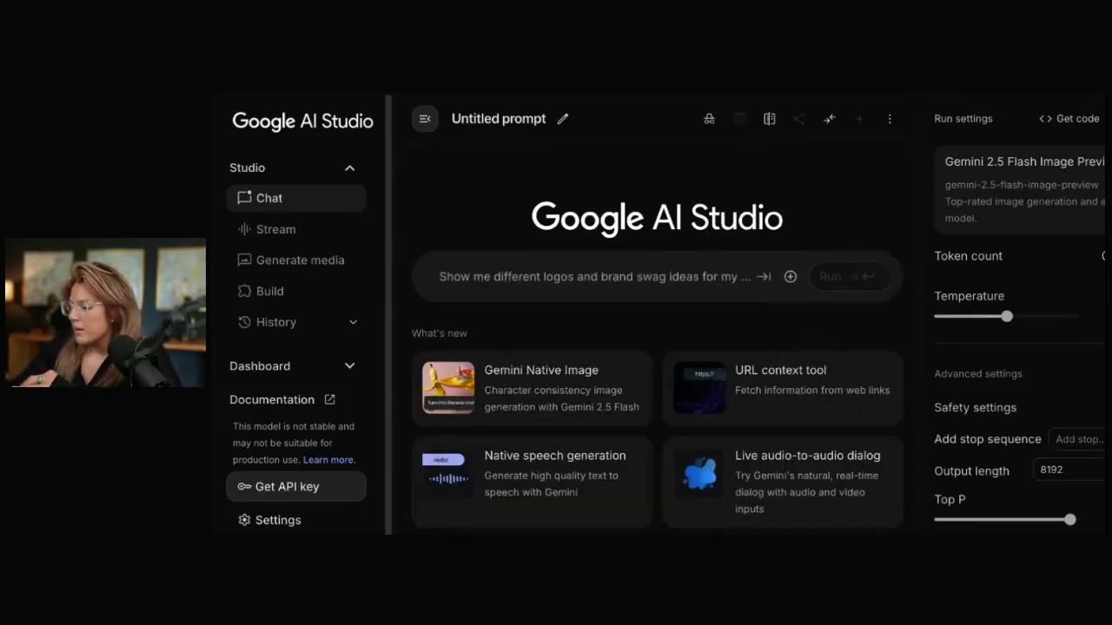
click(537, 275)
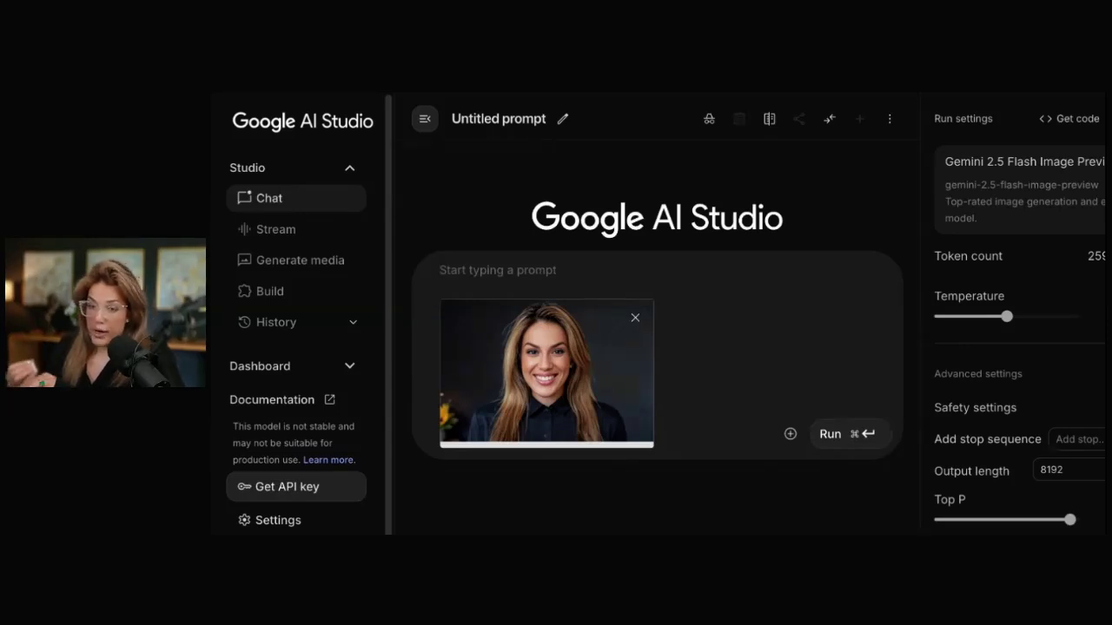
Step: Run the prompt "change the shirt to bright red" and compare the generated image with the original photo
text(change the shirt to bright red)
key(super+Return)
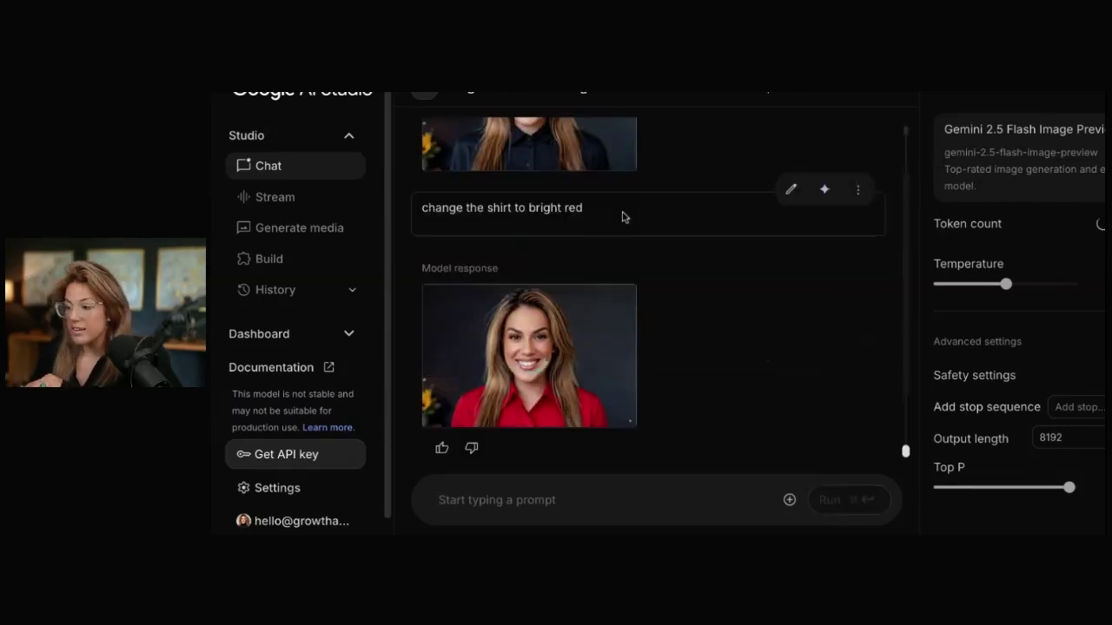
scroll(561, 152, up, 5)
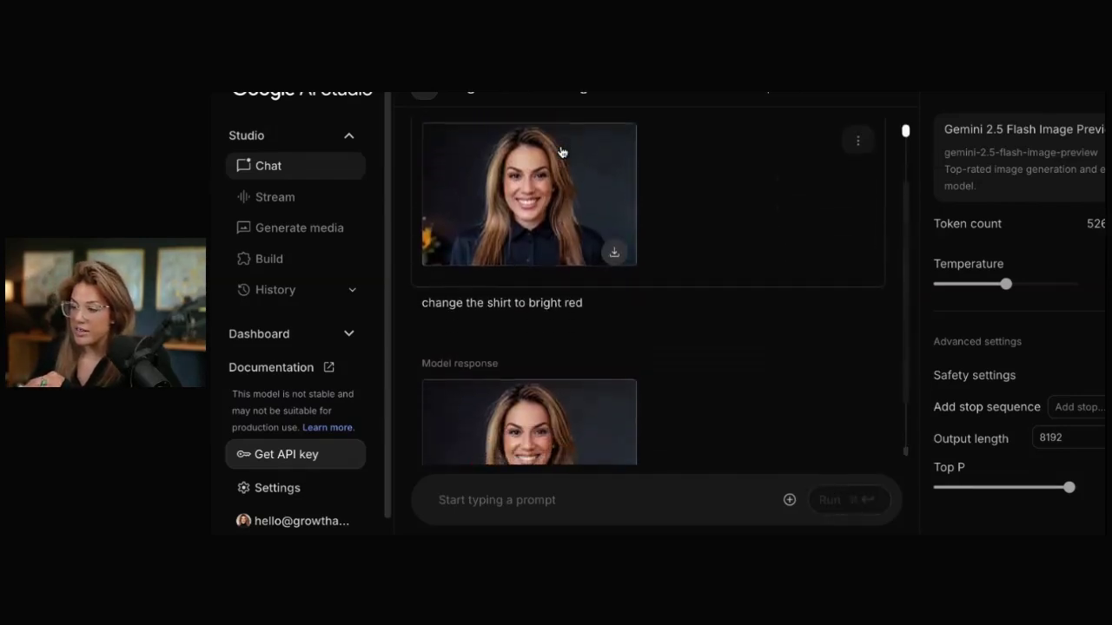
scroll(562, 152, down, 2)
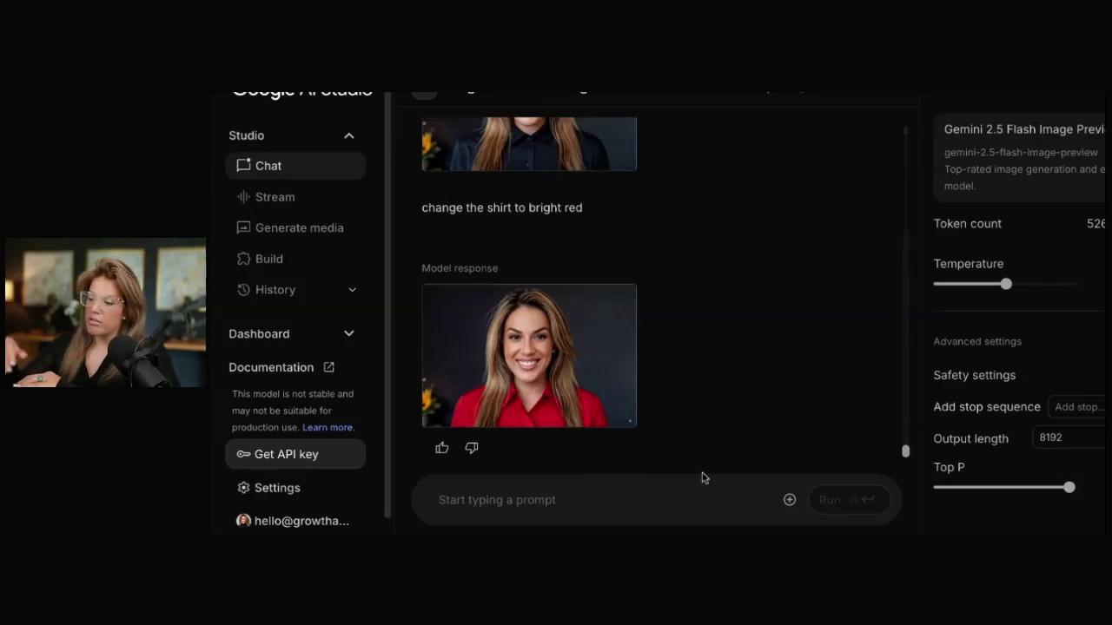
Step: Run the follow-up prompt "change the shirt to gold" on the portrait
key(ctrl+Tab)
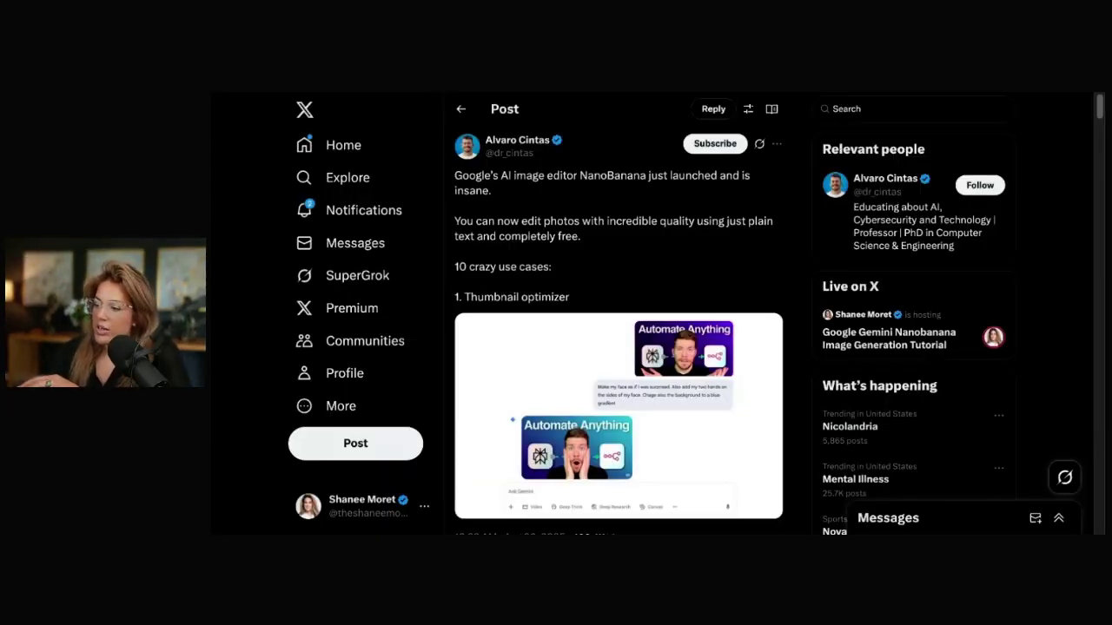
key(ctrl+Tab)
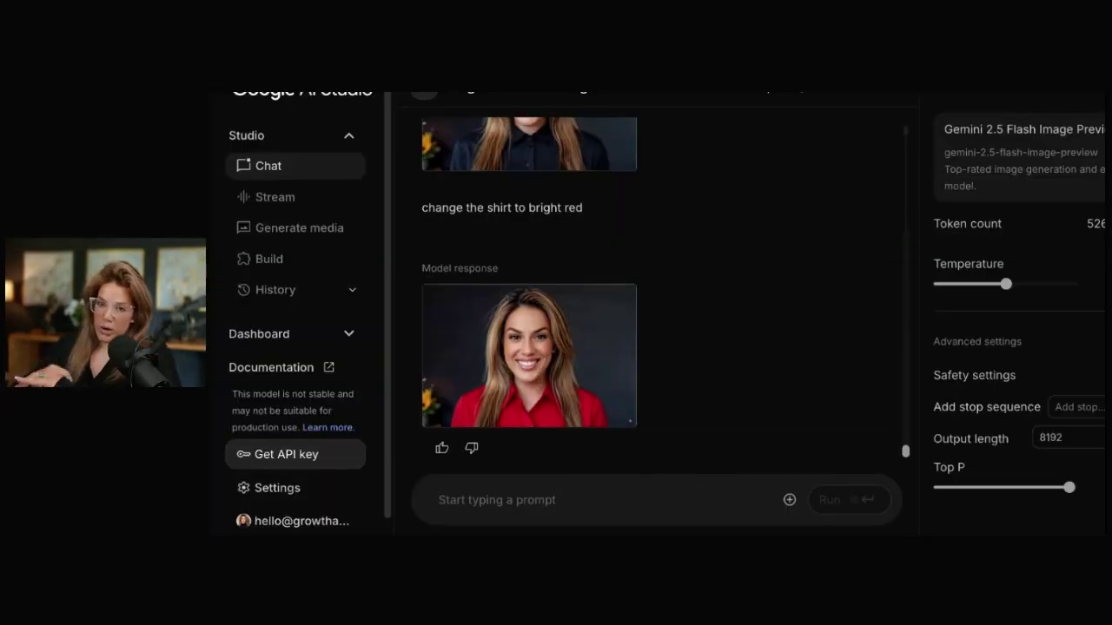
text(change the shirt to)
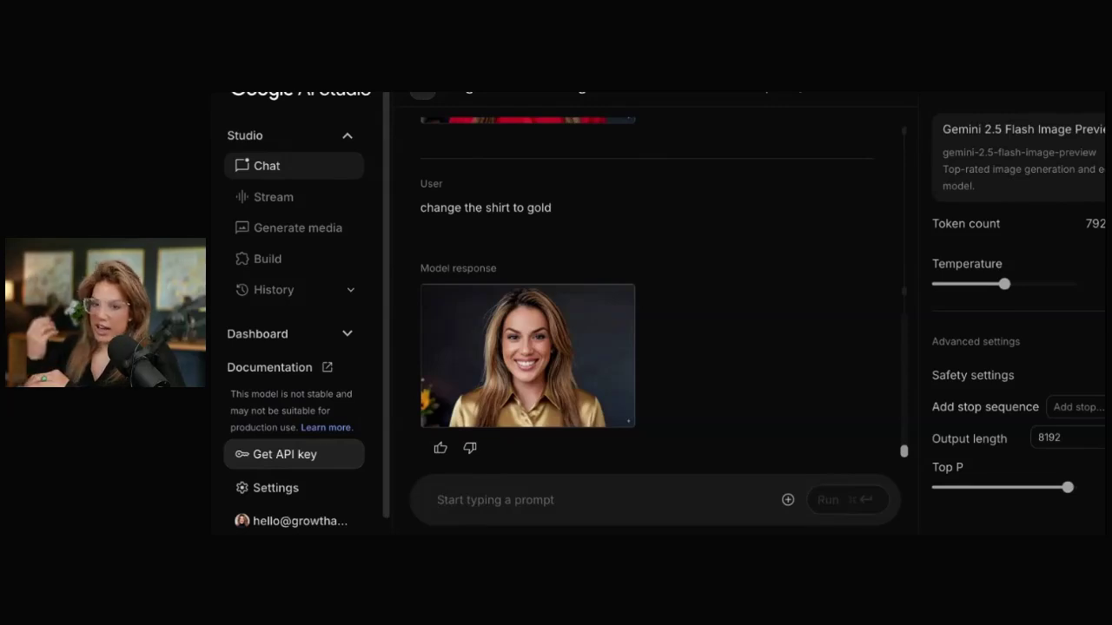
Step: Run the prompt "change the shirt to a fitted black prada blazer" and inspect the blazer in the generated image
text(change the )
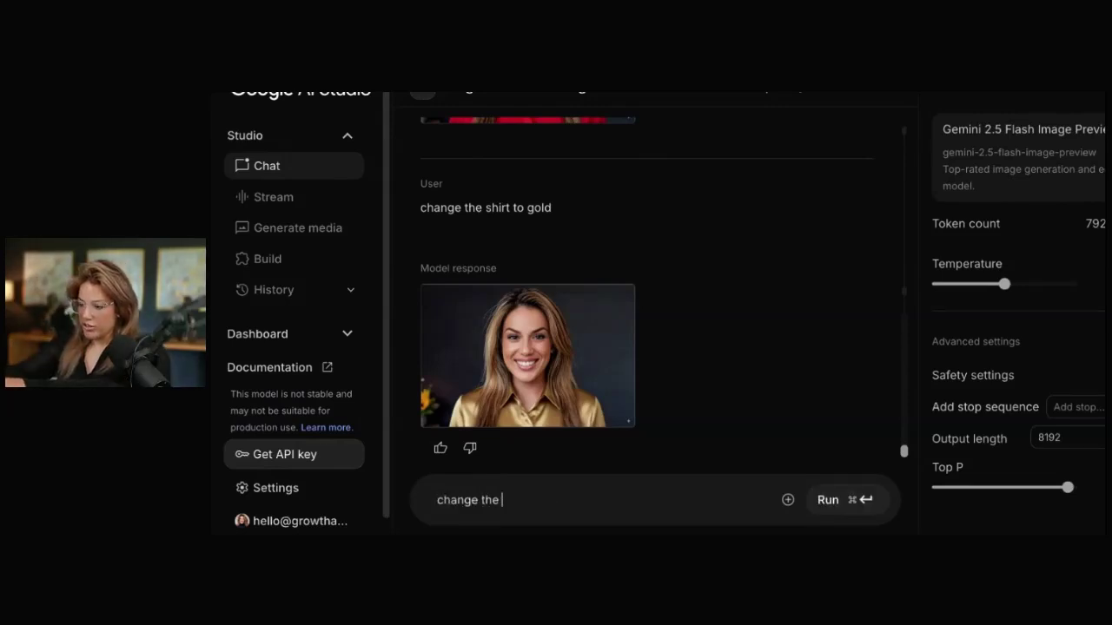
text(shirt to a fitted black prada blazer)
key(super+Return)
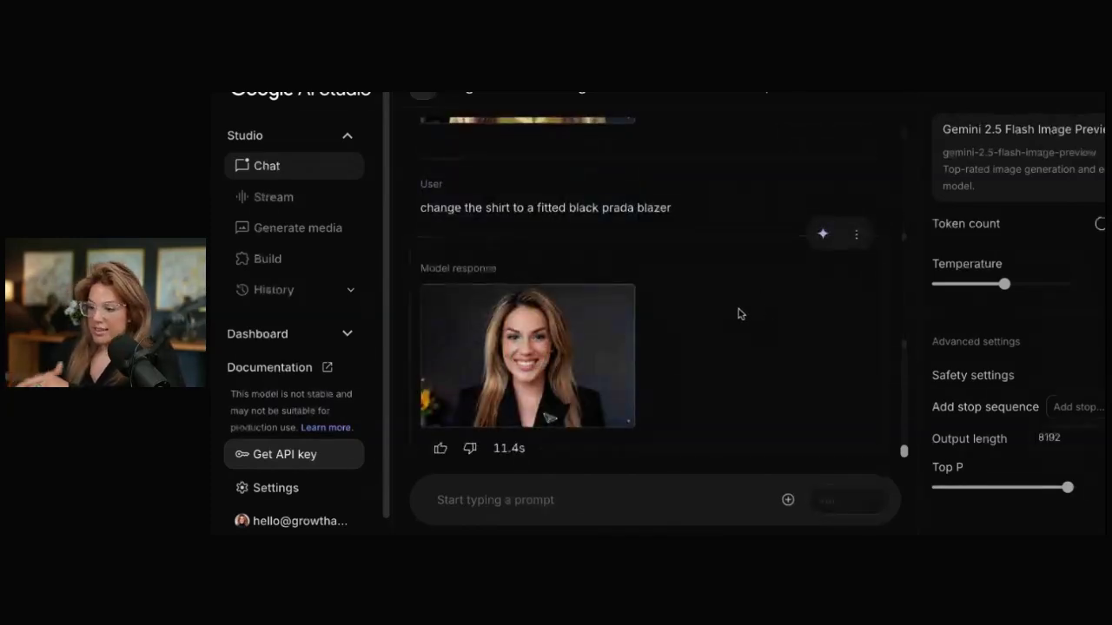
mouse_move(549, 420)
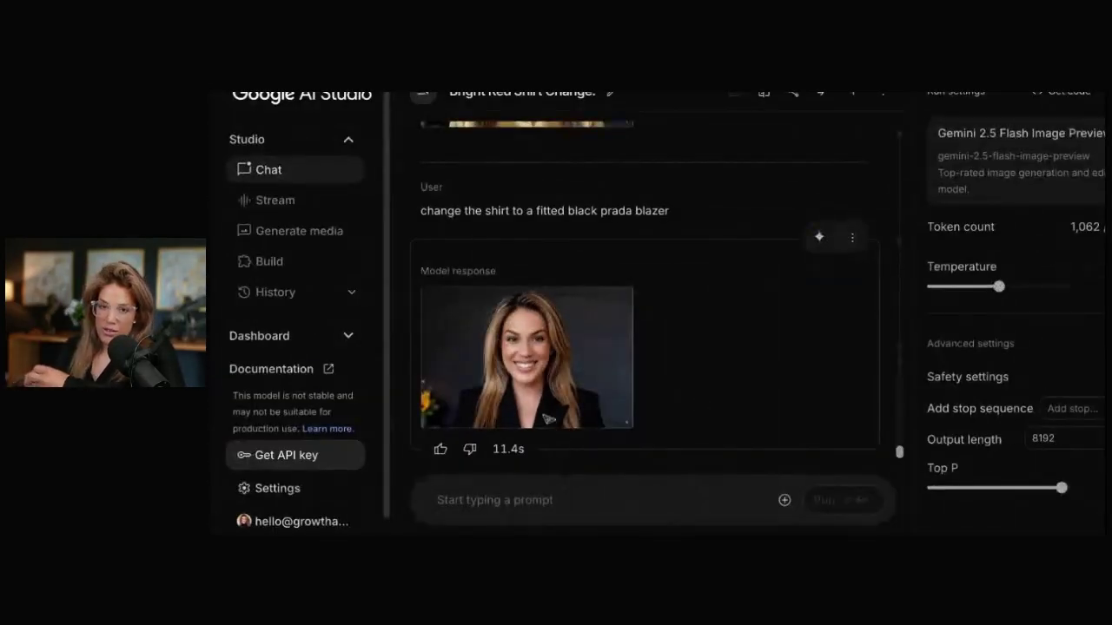
Step: Run a two-line prompt: "remove prada logo from the blazer" and "remove the flowers in the background"
click(522, 495)
text(remove pra)
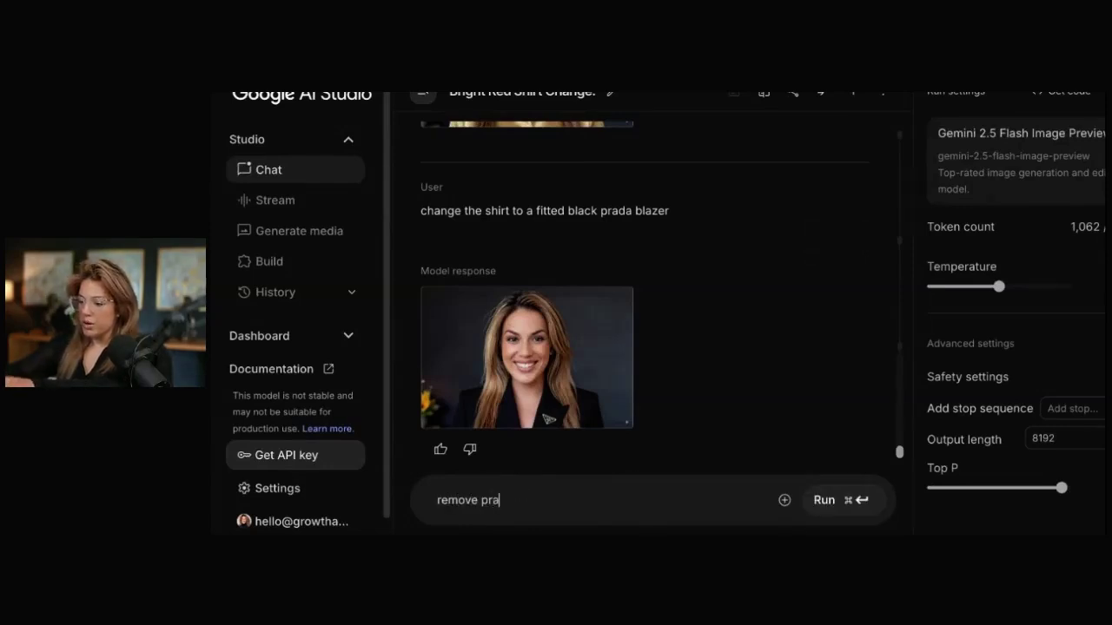
text(da logo from the p)
key(BackSpace)
text(blaze)
text(r)
key(Return)
text(remove the flo)
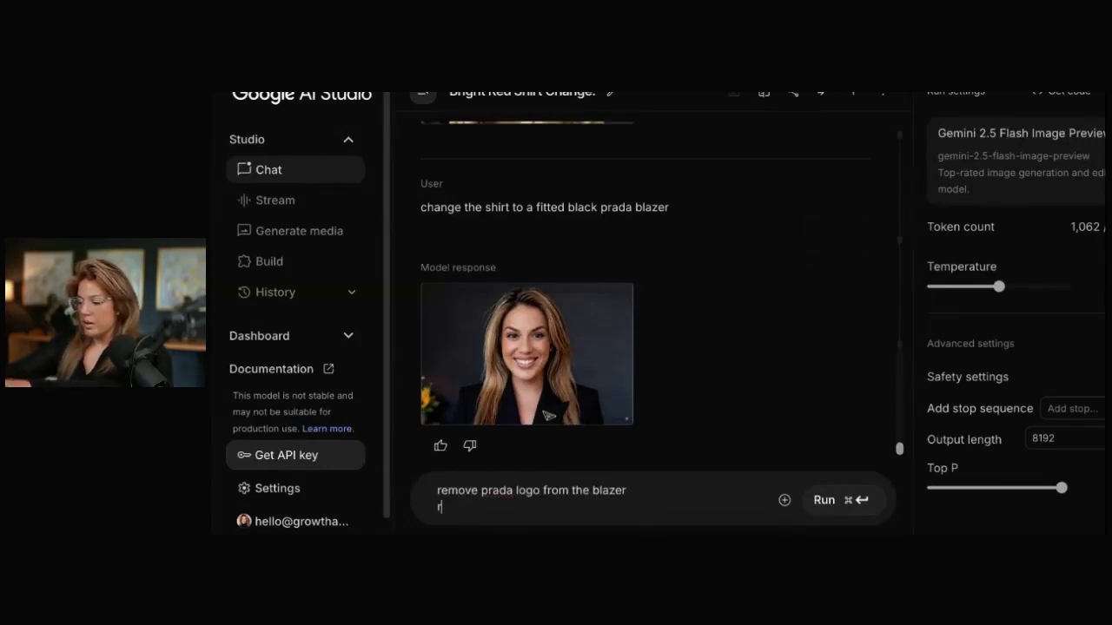
text(wers in the background)
key(super+Return)
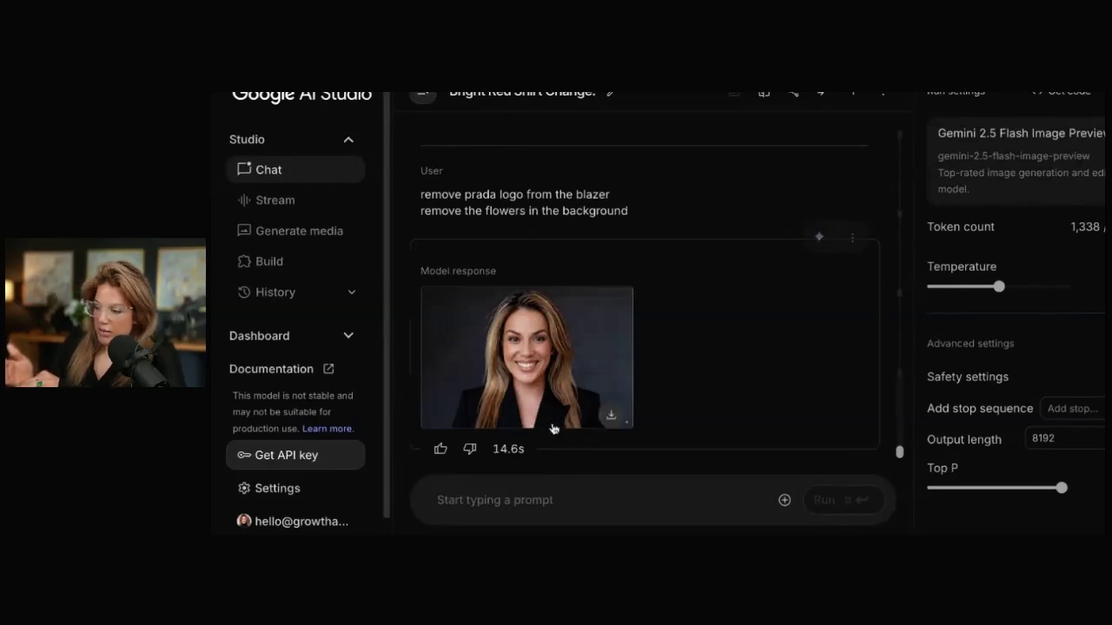
Step: Run the prompt "change the background to bright red with a slight gradient" on the portrait
click(569, 495)
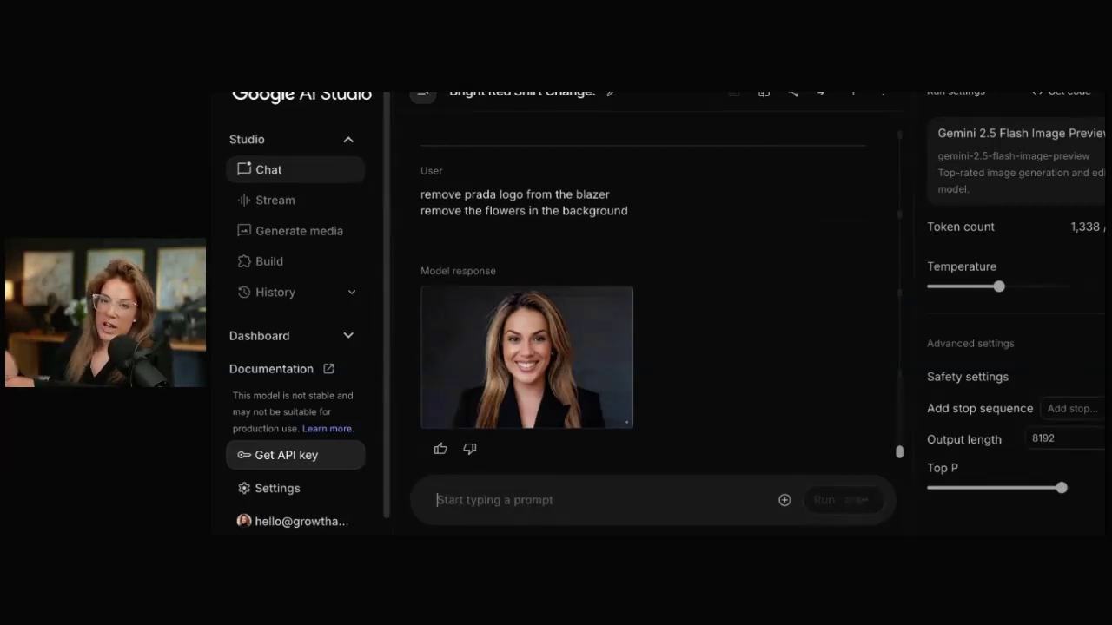
text(change)
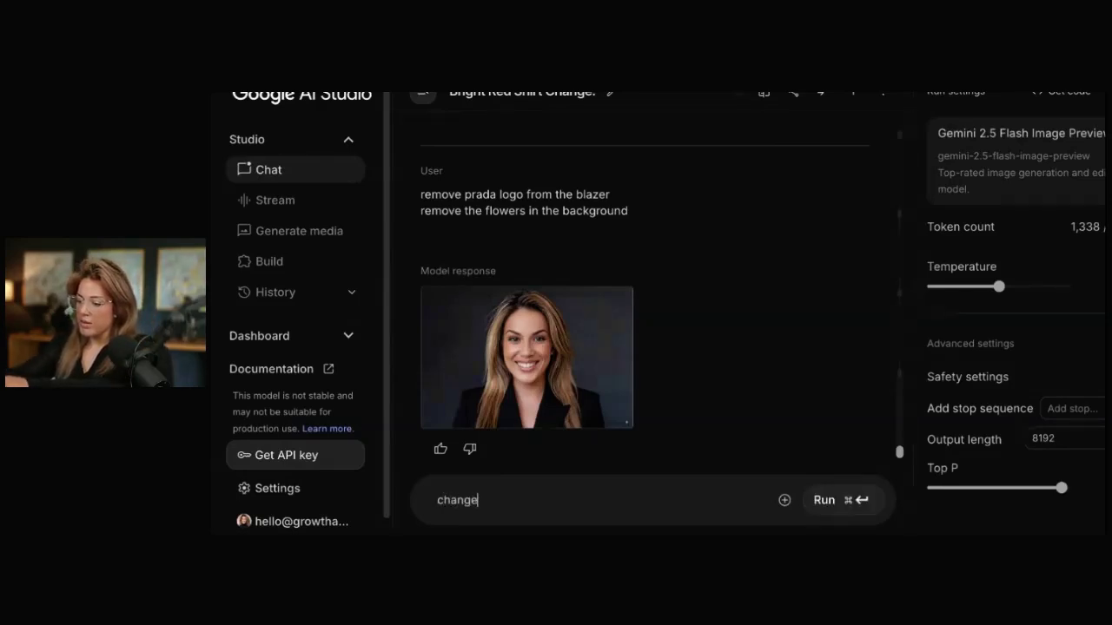
text( the background to bright red with a slight gr)
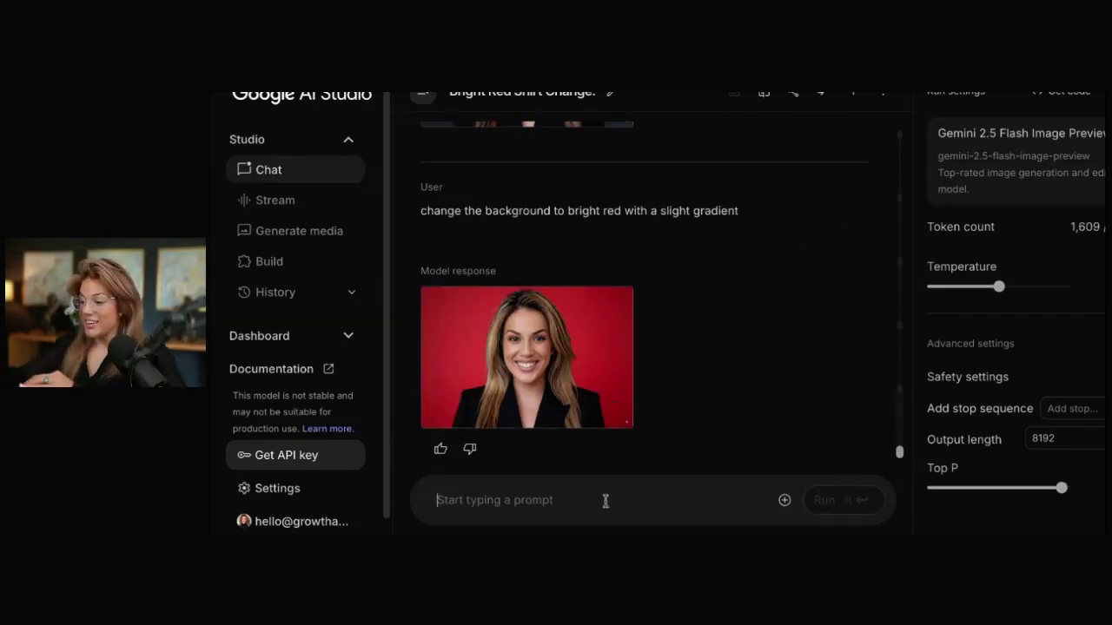
Step: Run the prompt "change the scenery in the background to a harry-potter style library" on the portrait
text(change the scenery in the background to a harry)
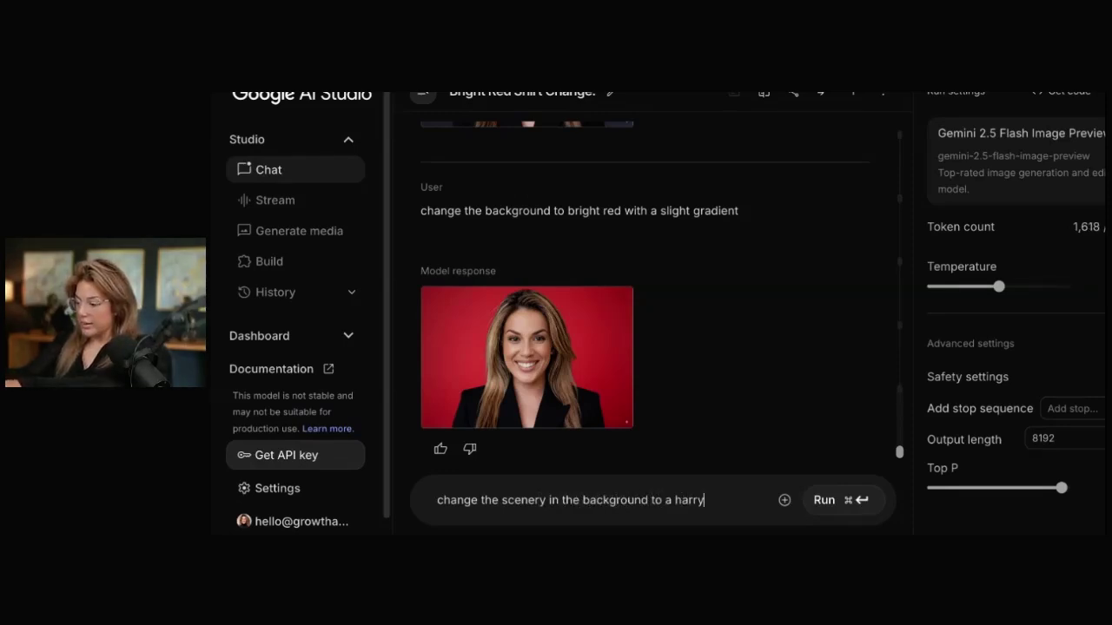
text(-potter styl)
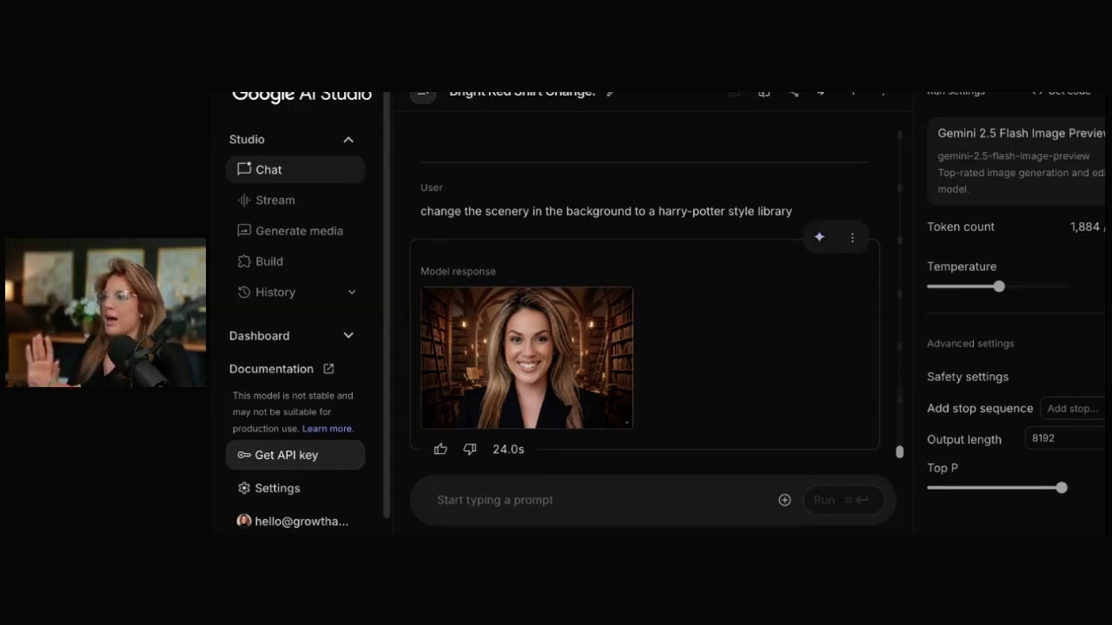
mouse_move(611, 371)
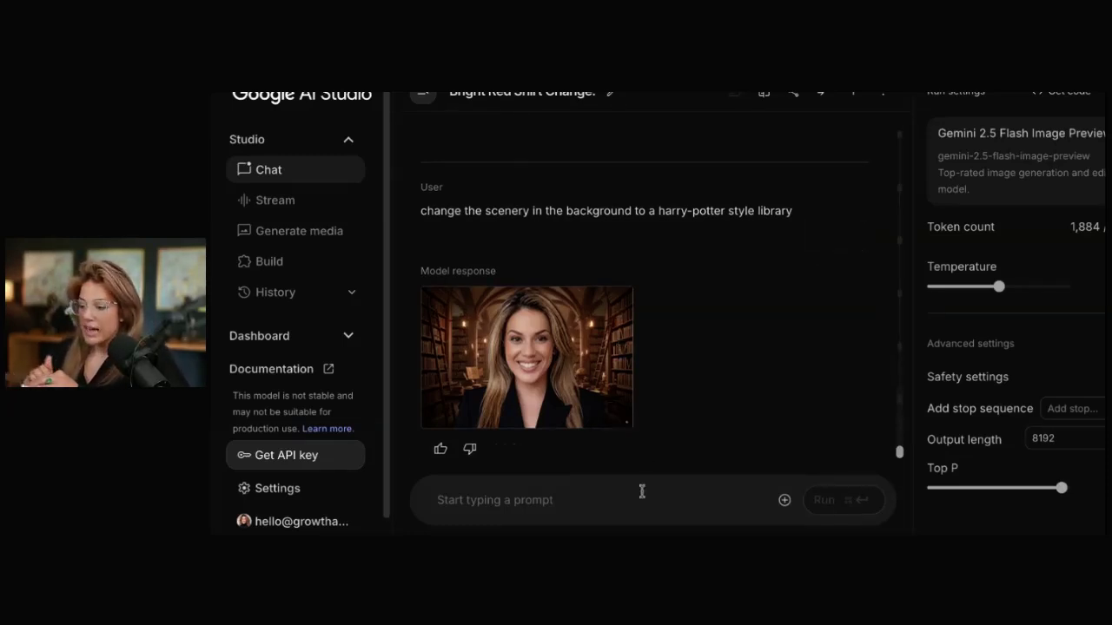
Step: Run the prompt "add a bit of depth, drama and color vibrance to edit this like a pro youtuber for a thumbnail" on the library portrait
click(551, 497)
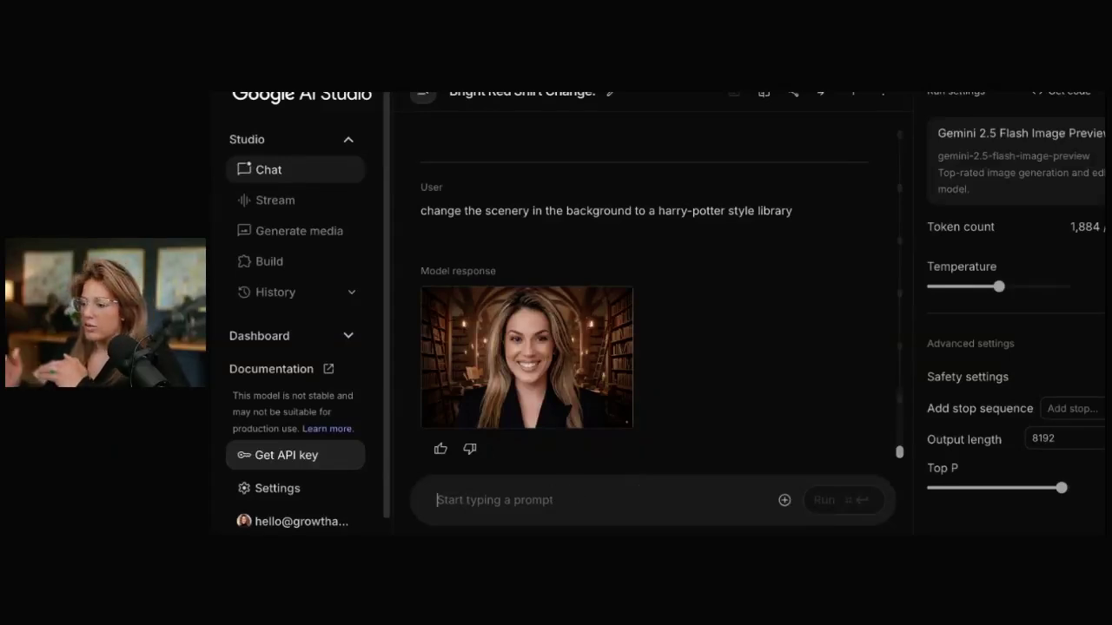
text(add a bit of depth, drama and color vibrance to edit this like a pro youtuber for a thumbnail)
click(826, 500)
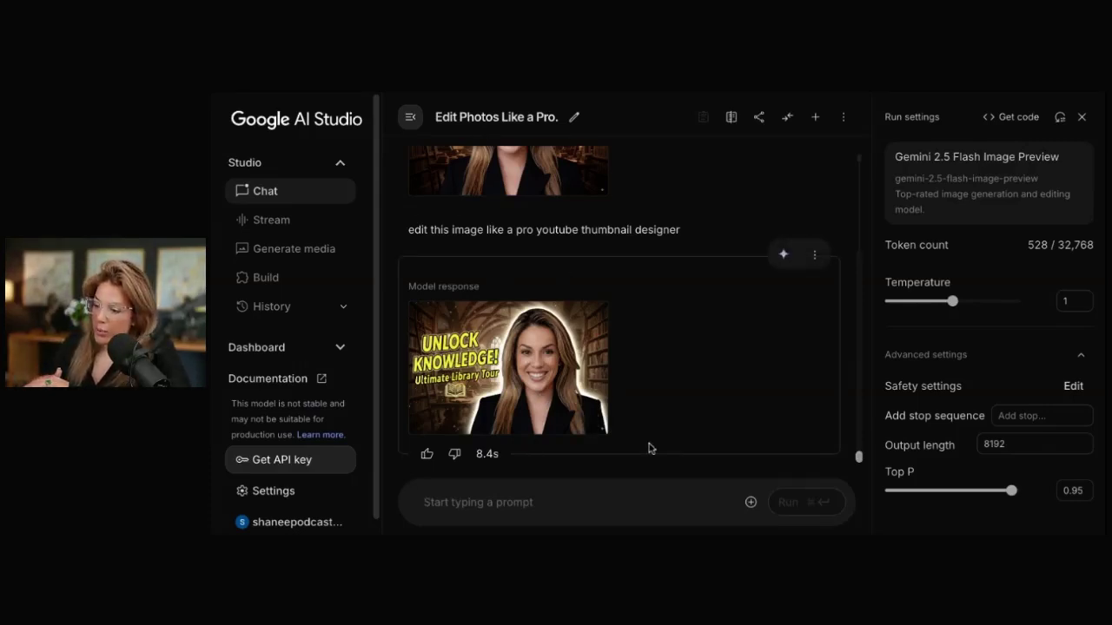
Step: Delete the generated "Unlock Knowledge!" thumbnail and the prompt that requested it, keeping only the uploaded library portrait in the chat
click(814, 255)
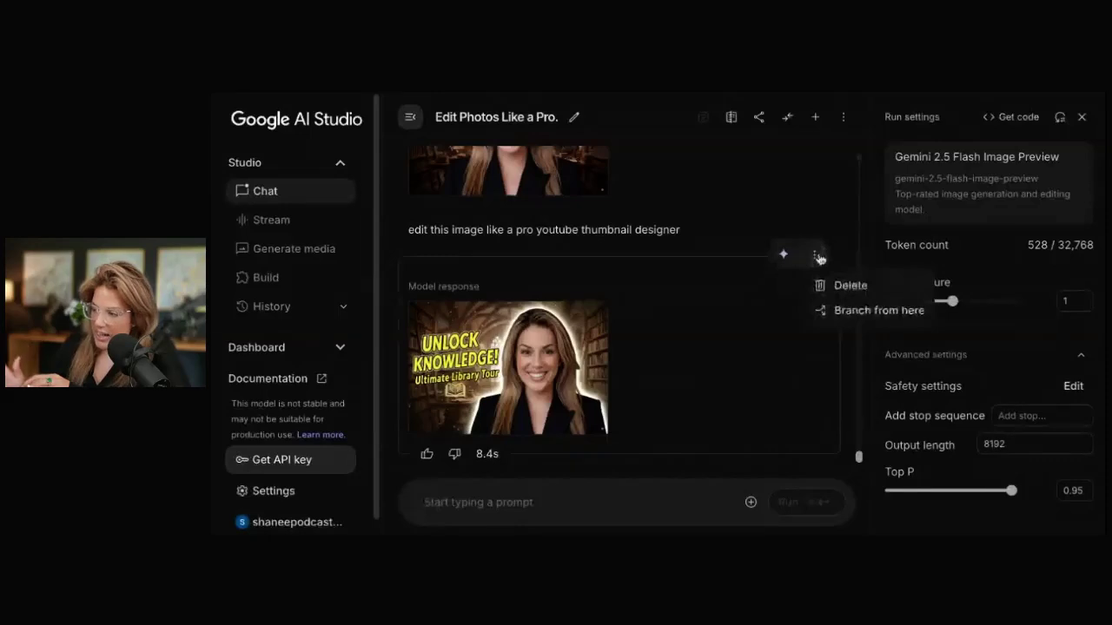
click(836, 288)
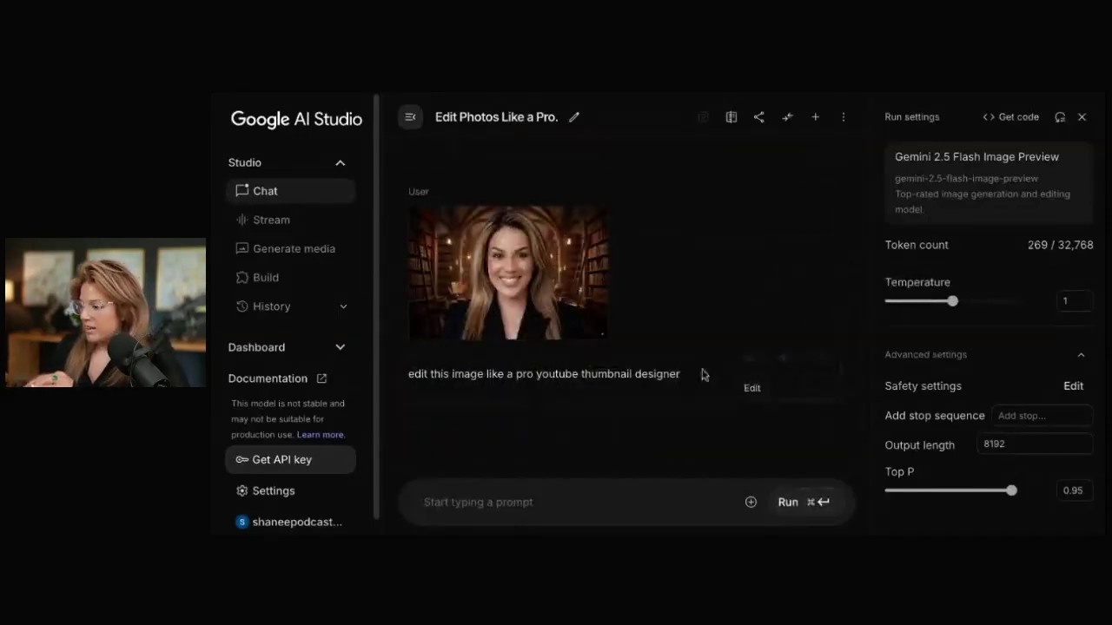
click(814, 357)
click(832, 392)
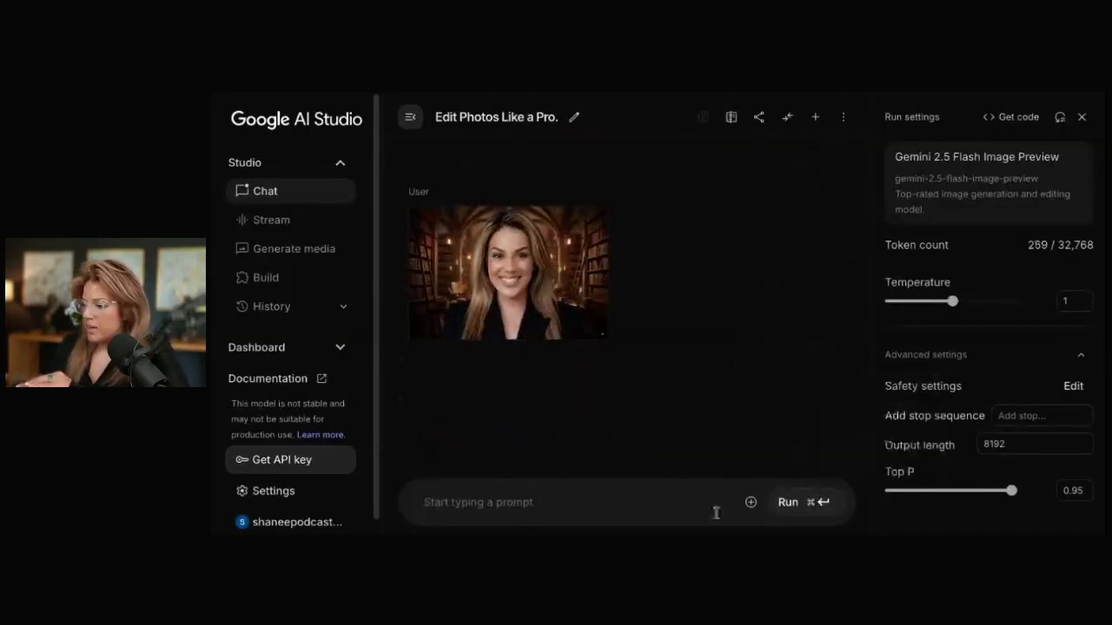
Step: Try the prompt "edit this image to increase contrast, drama and depth in the style of mr beast thumbnail design" on the library portrait
click(645, 504)
text(edit this im)
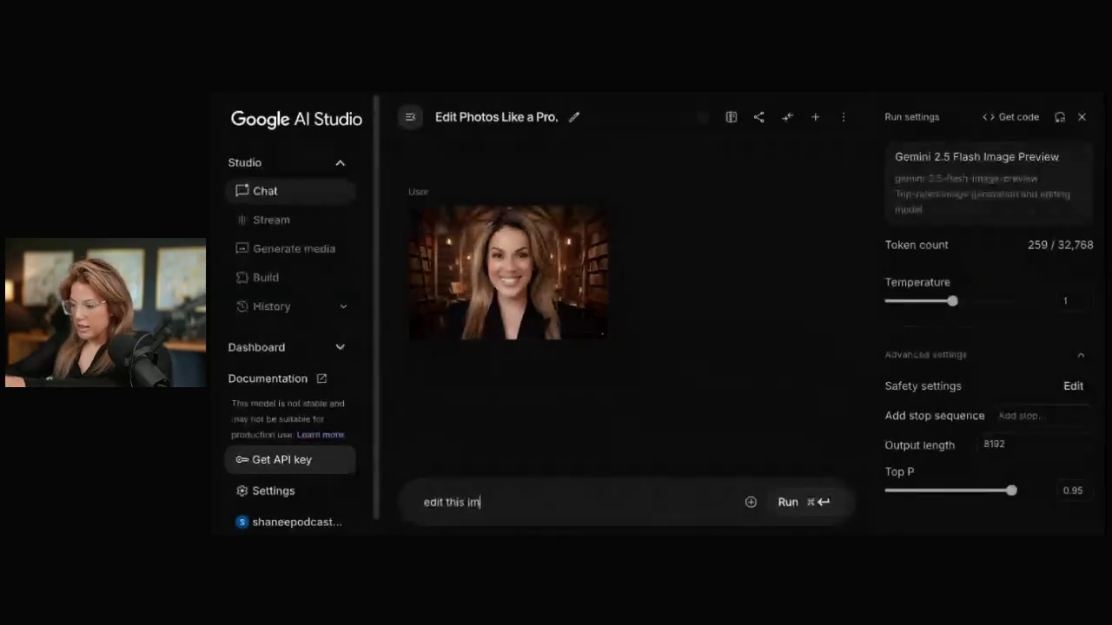
text(age to increase contrast, drama and depth in the style of my)
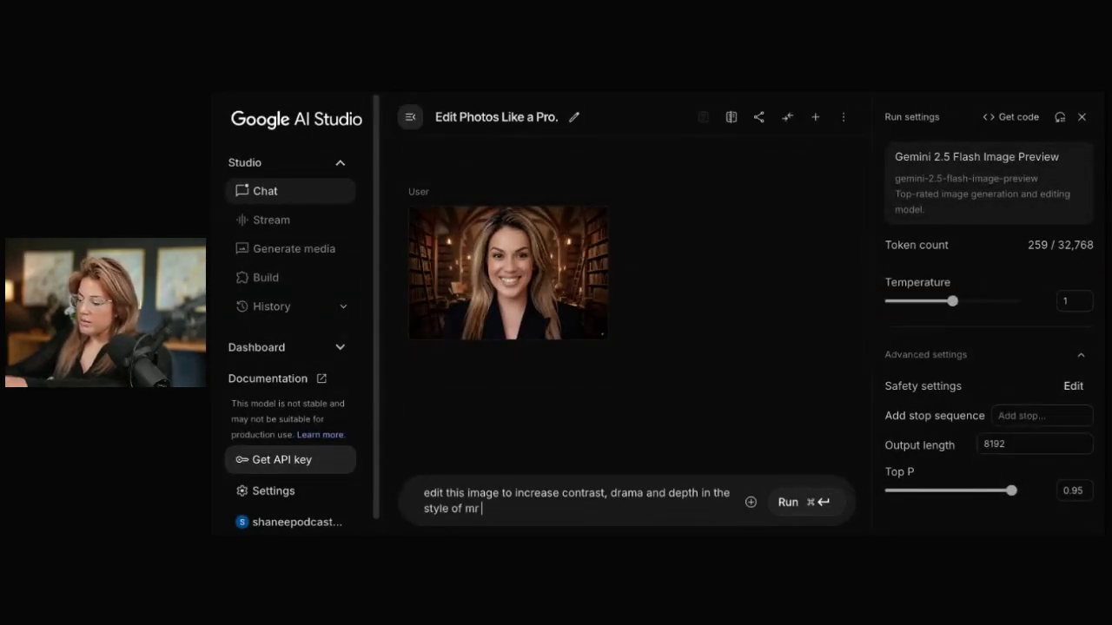
text(beast thumbnail design)
key(super+Return)
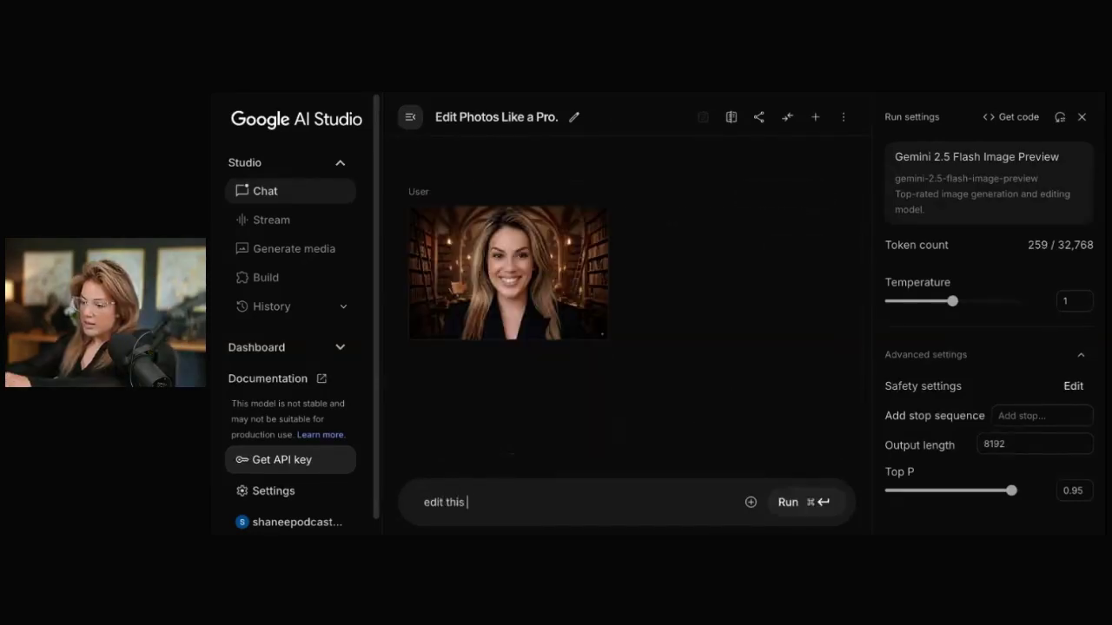
Step: Run the prompt "edit this image in the style of a pro youtuber (do not add words)" on the library portrait
text(image in the style of a )
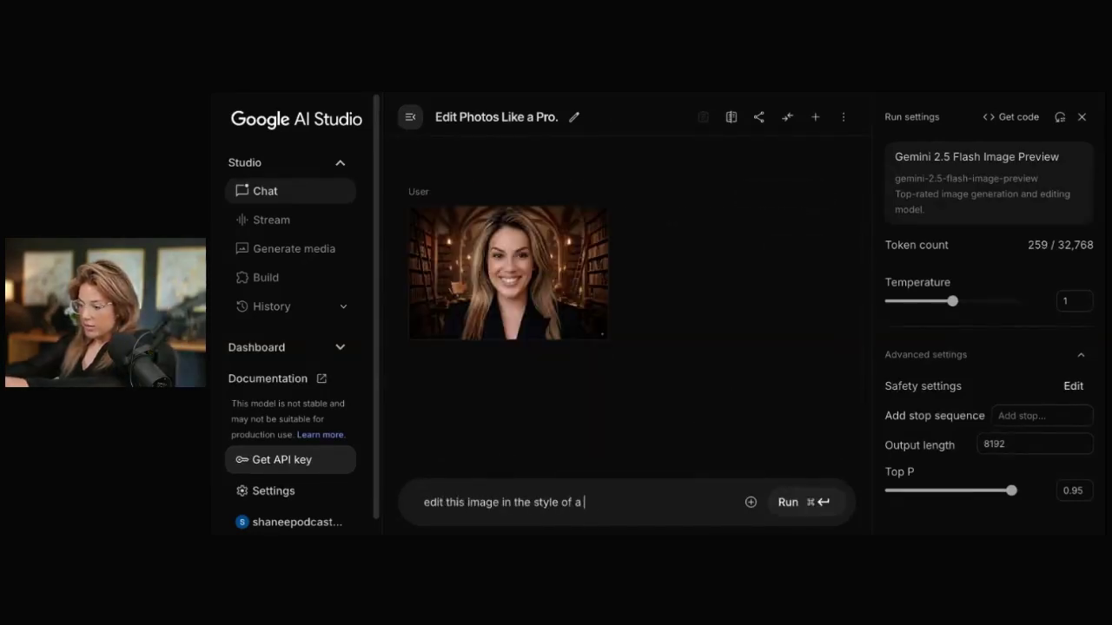
text(pro youtuber)
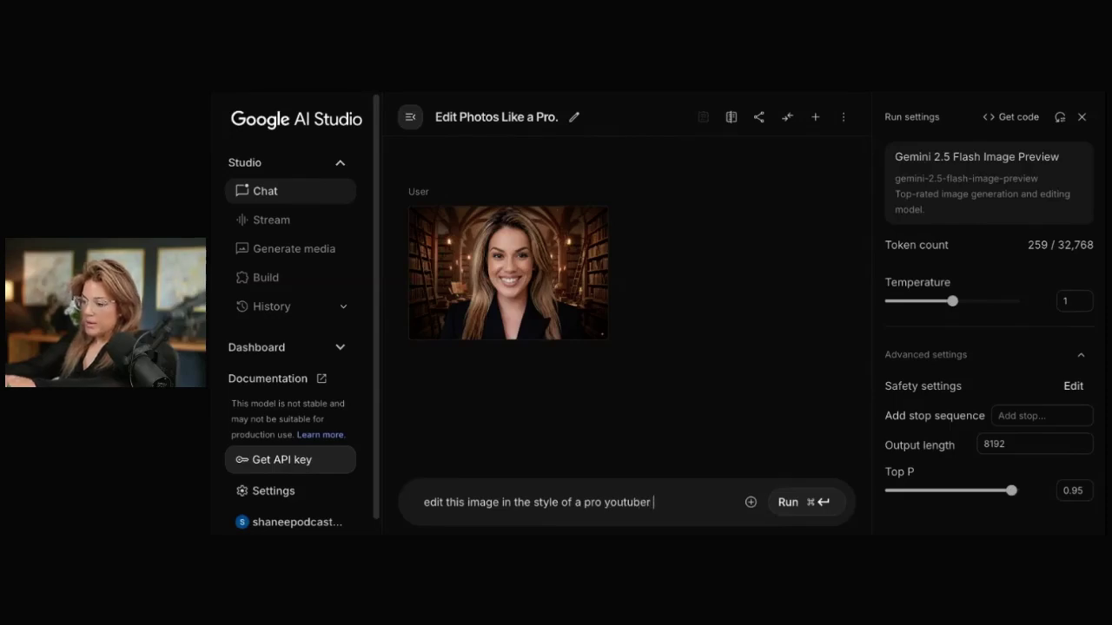
text( (do not add words))
key(Return)
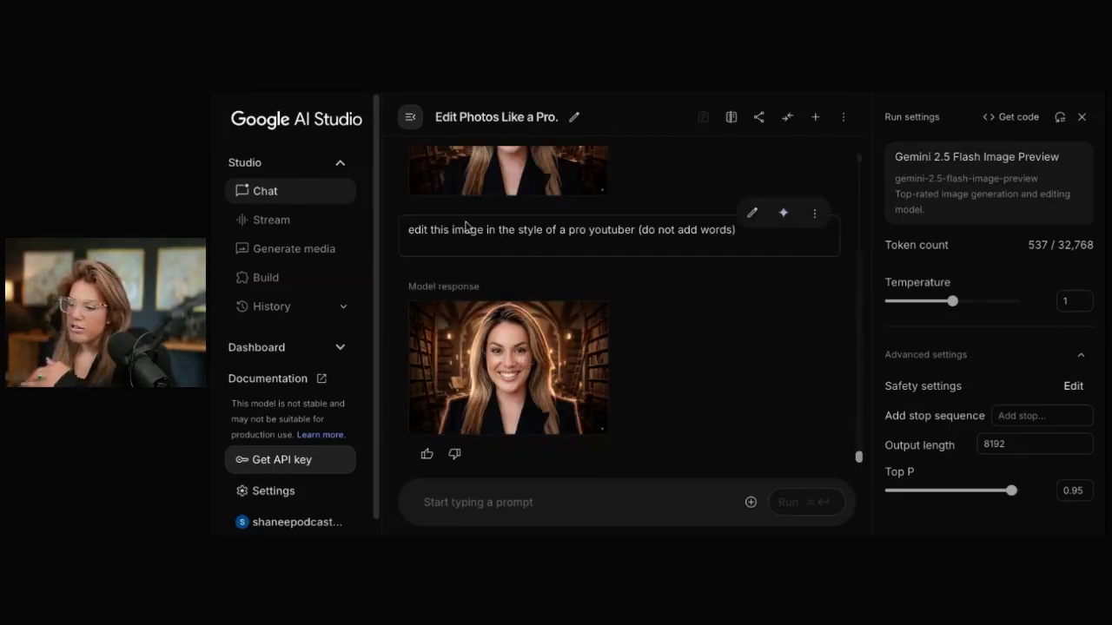
Step: Run the follow-up prompt "make this look like a sketch on a journal" on the edited portrait
click(498, 502)
text(mk)
text(ke this look like a)
text( sketch on a journal)
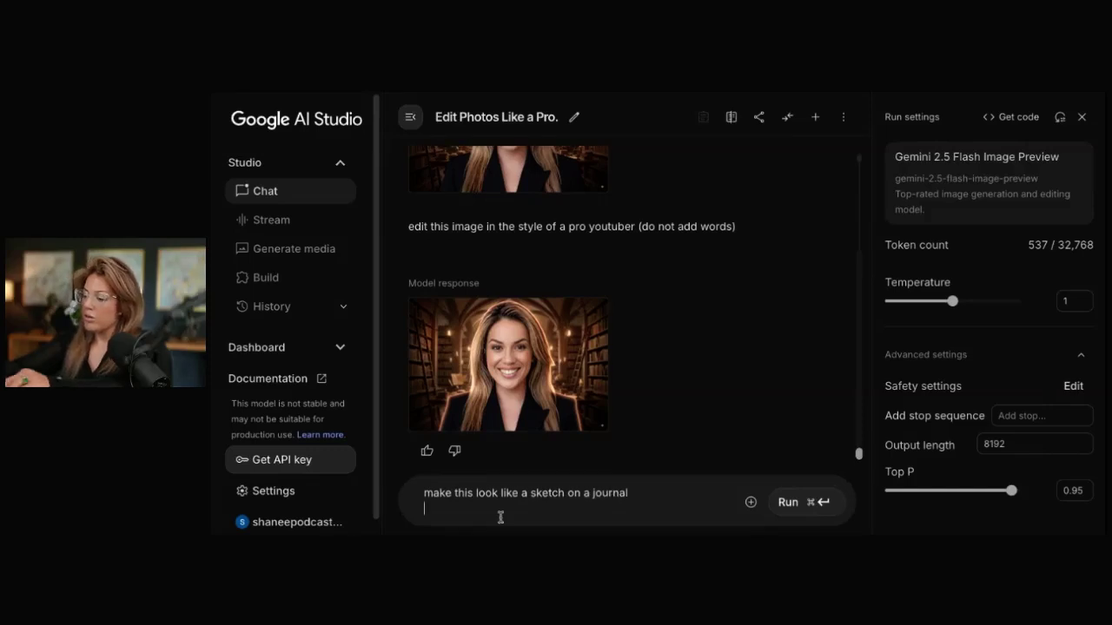
click(782, 500)
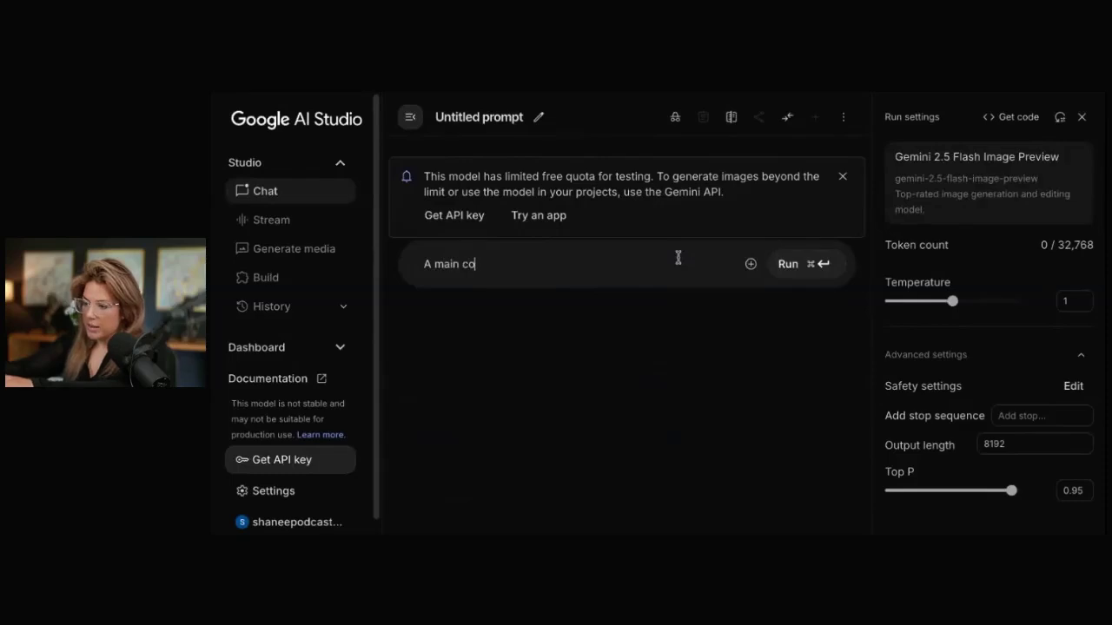
Step: Generate a new image from the prompt "A main coon cat, wearing gold round glasses, sitting by a fireplace"
text(on cat)
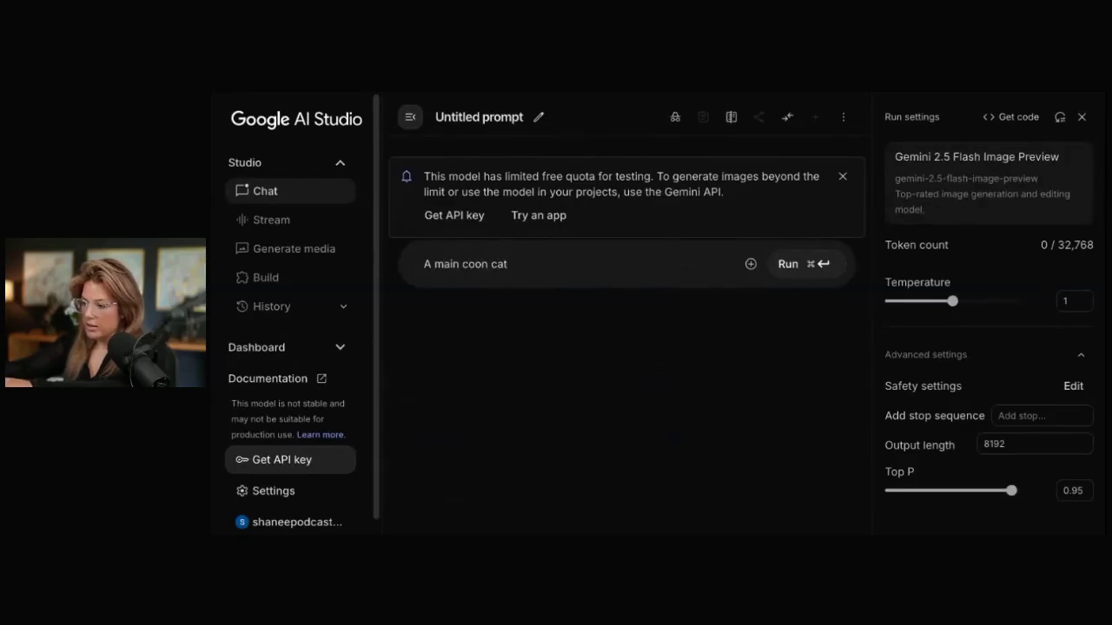
text(e, wearing gold rou)
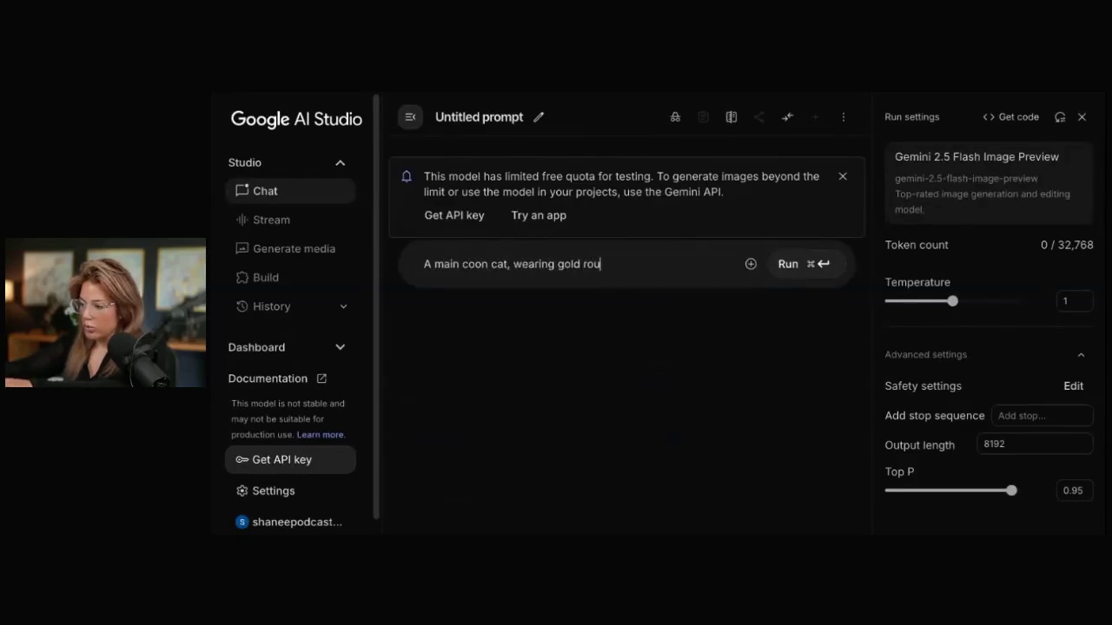
text(nd glasses)
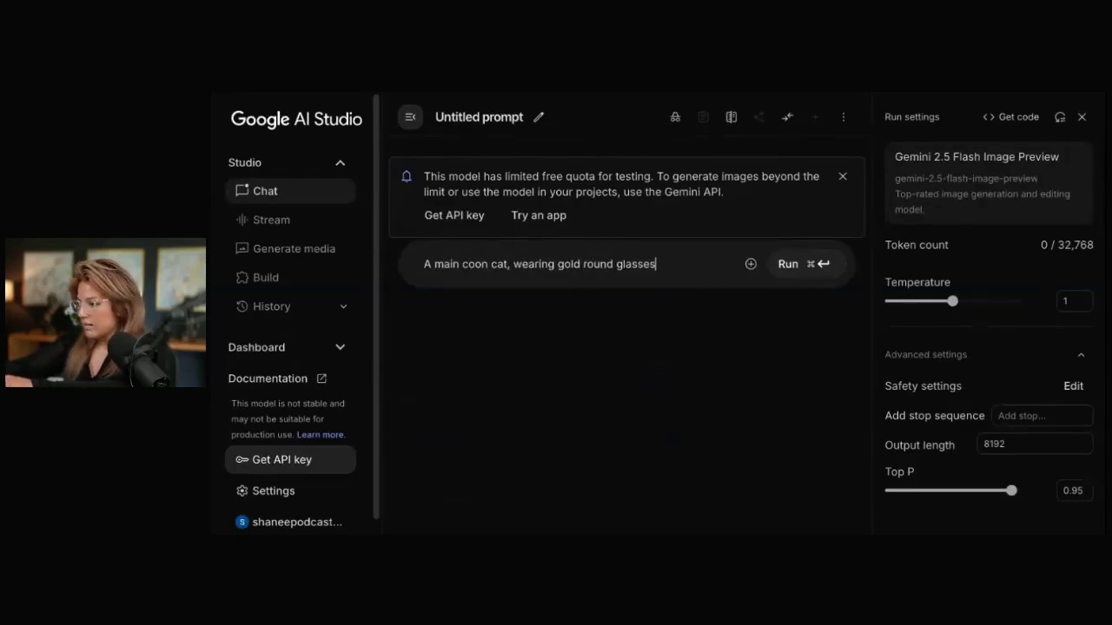
text(, sitting by a fireplace)
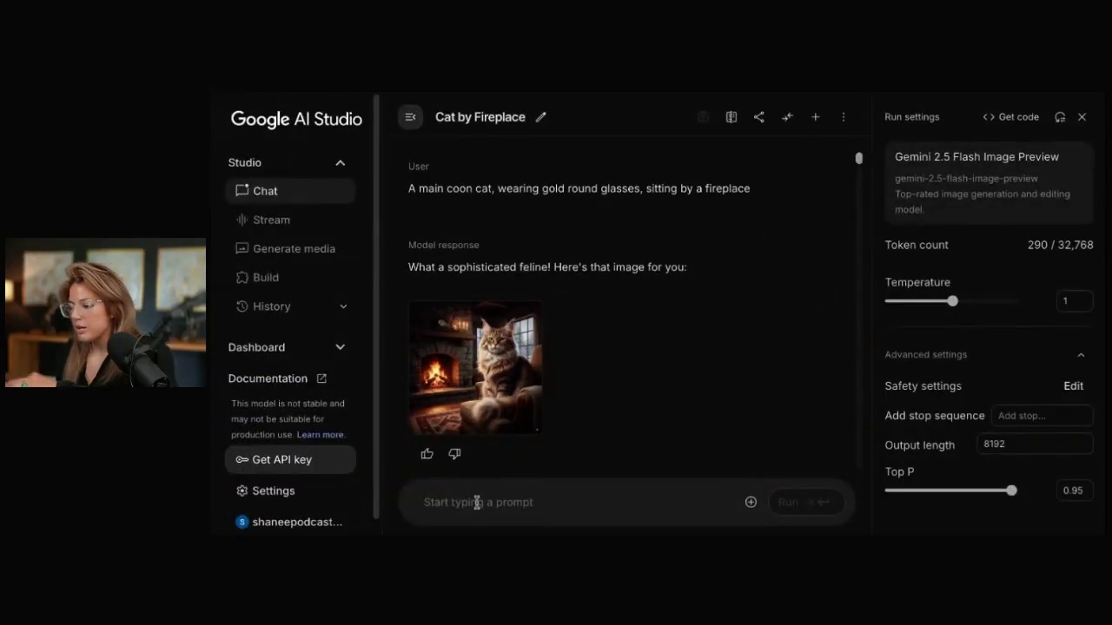
Step: Run the follow-up prompt "give me a version of the image that is a close-up" on the cat image
click(476, 502)
text(make the im)
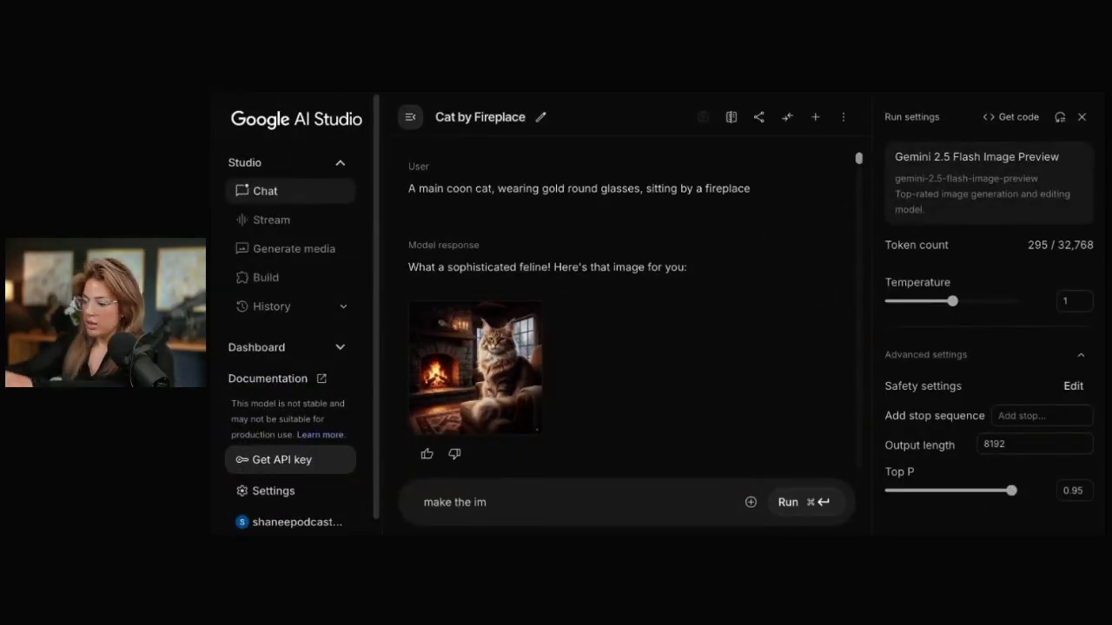
triple_click(460, 502)
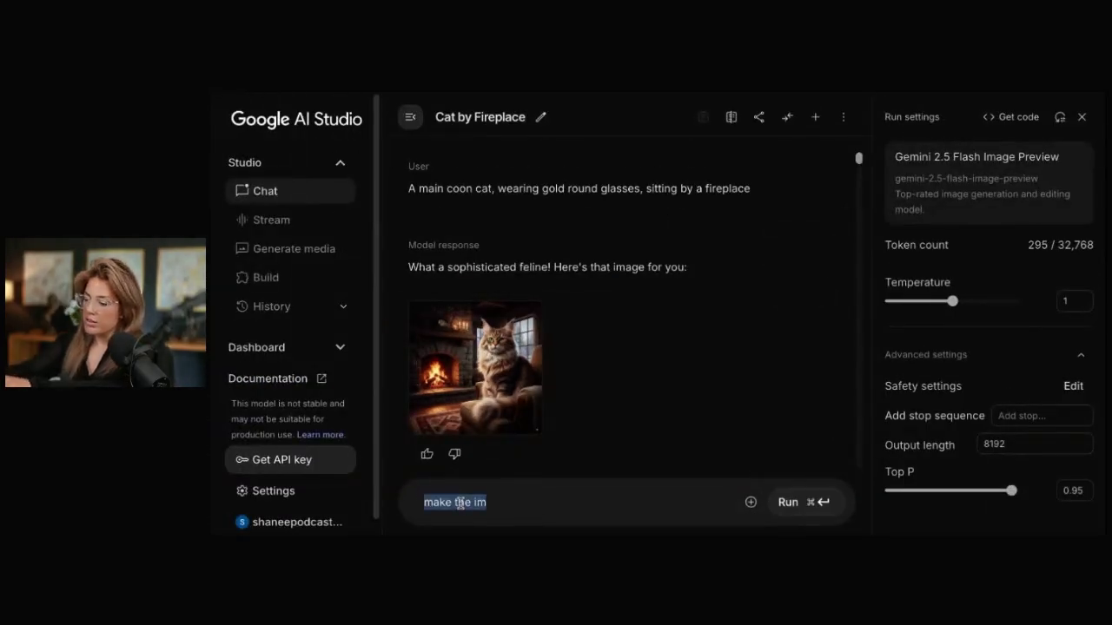
text(give)
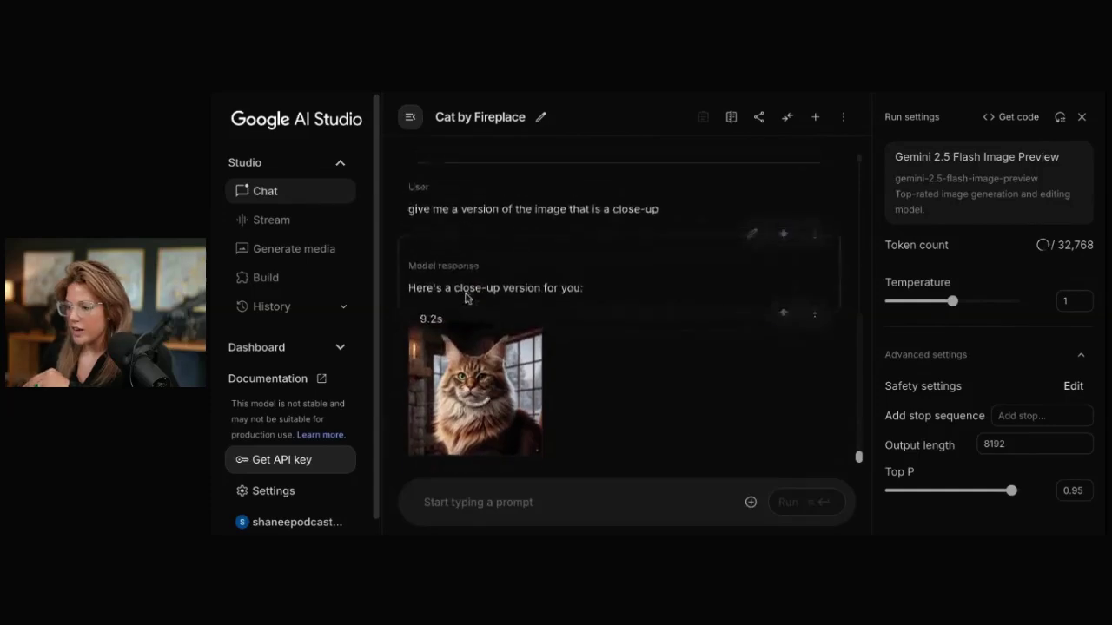
Step: View the original fireplace cat image and its close-up version at full size, comparing the cat's face and glasses
scroll(468, 296, up, 5)
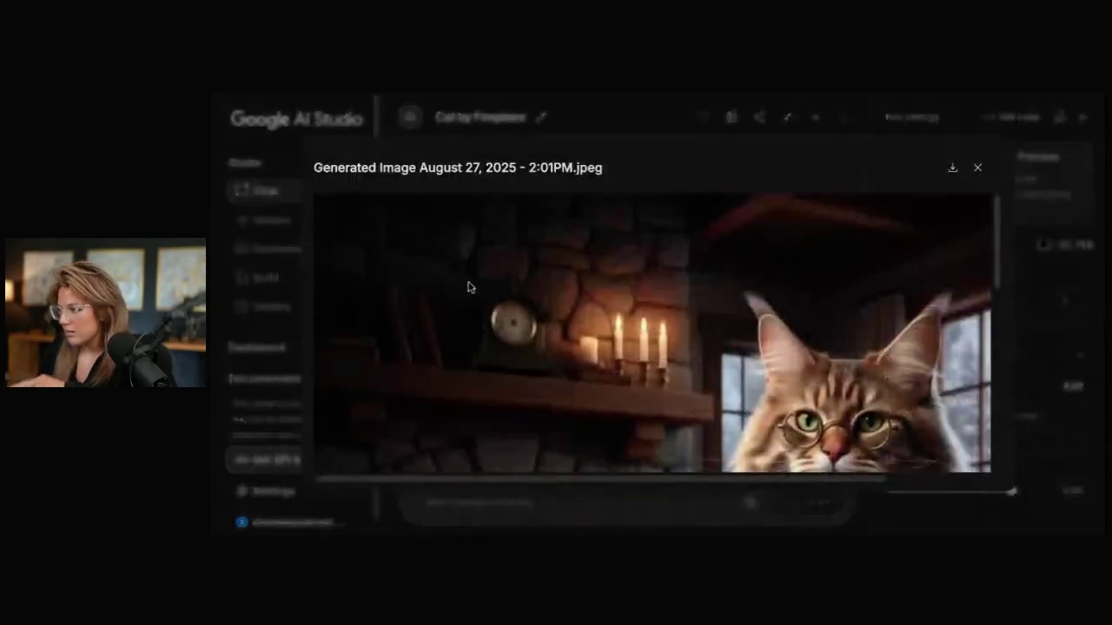
scroll(467, 287, down, 2)
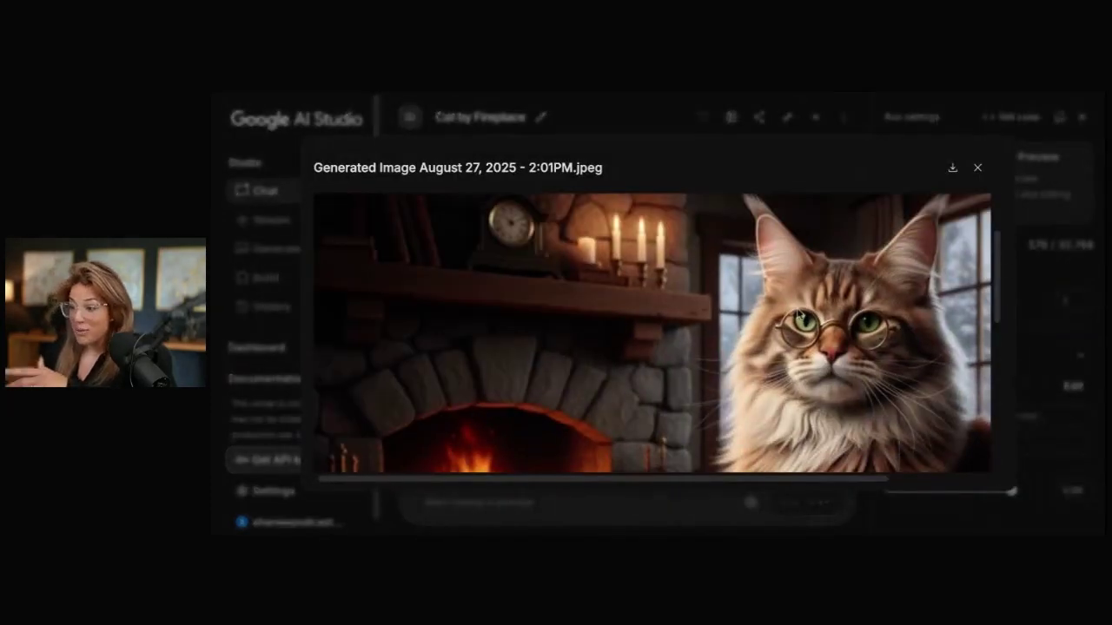
click(1034, 390)
scroll(479, 384, down, 5)
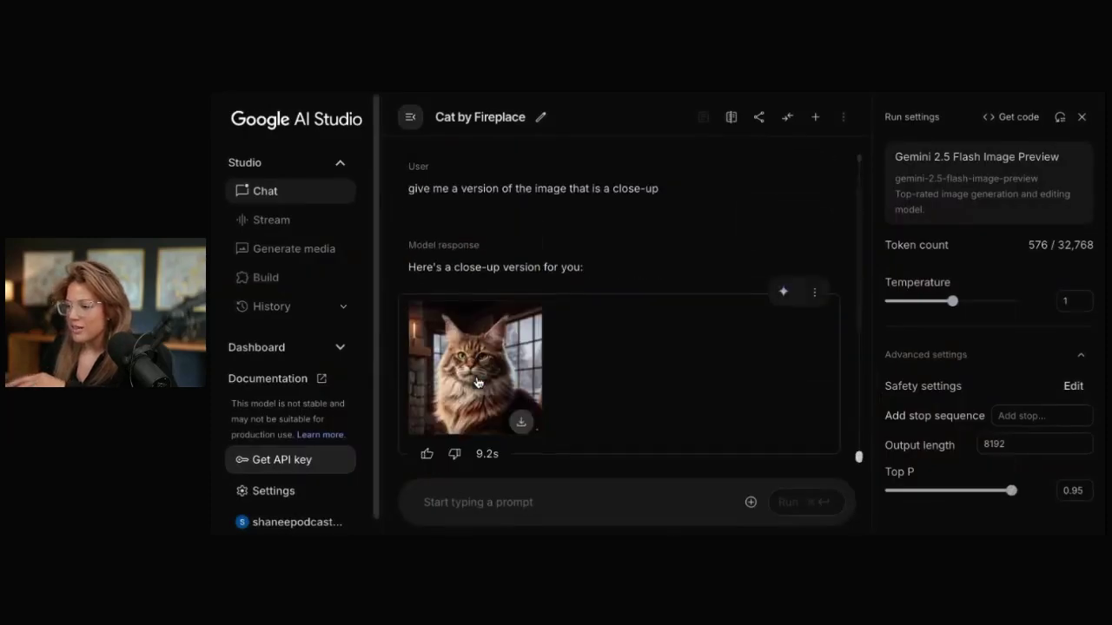
click(477, 382)
scroll(539, 422, down, 5)
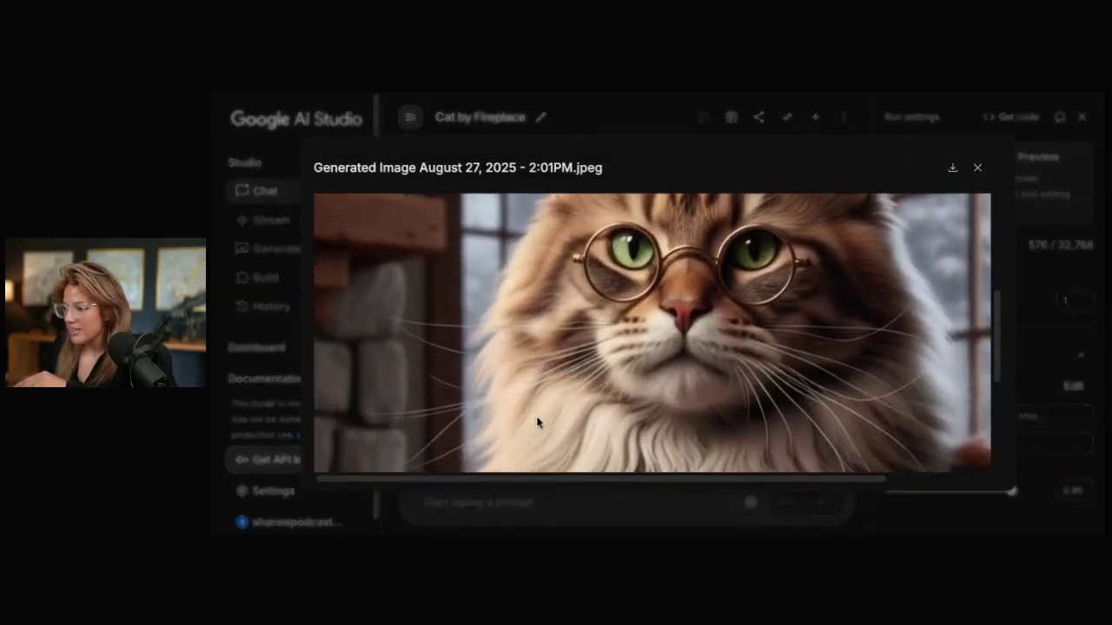
key(Escape)
Step: Run the prompt "give me an aerial perspective of this image" and inspect the generated image at full size
click(513, 500)
text(give me an aer)
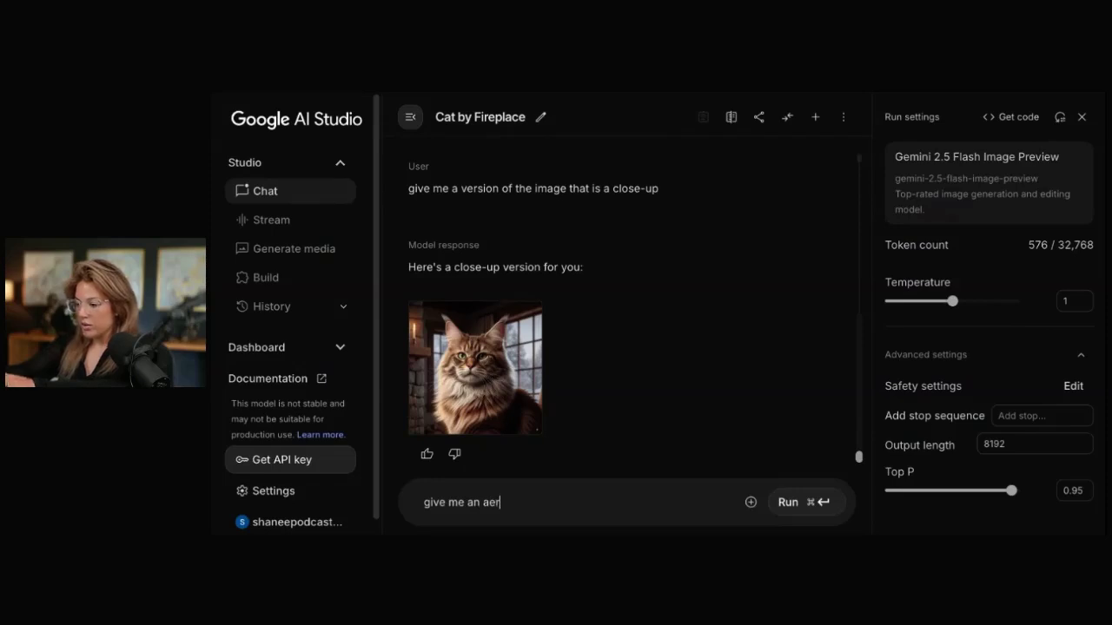
text(ial perspective of thi)
key(BackSpace)
key(BackSpace)
key(BackSpace)
text(this image)
key(Return)
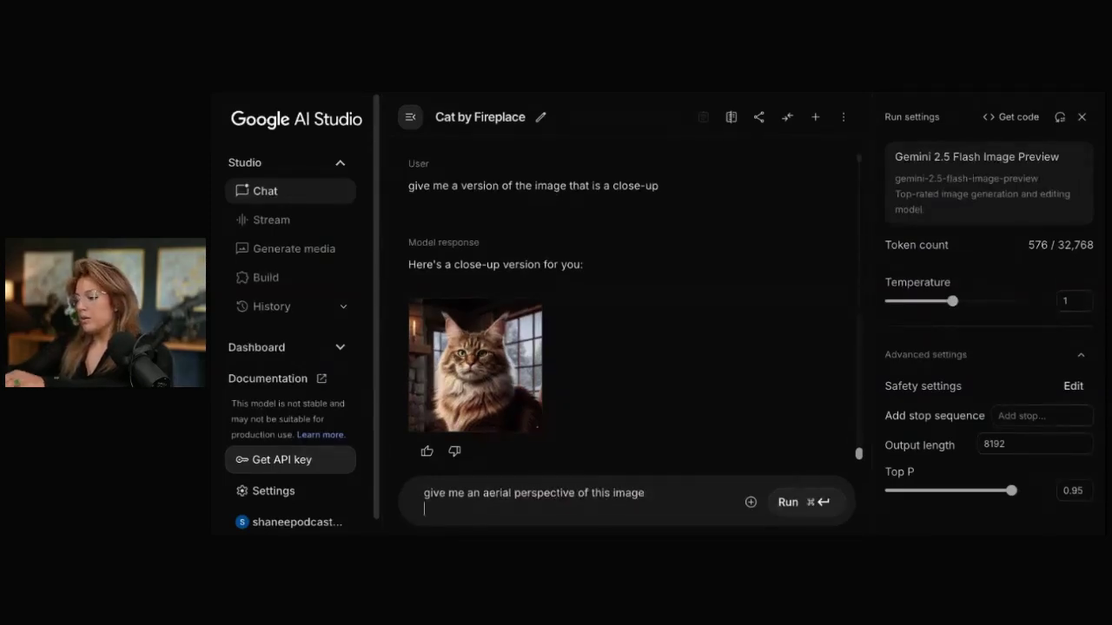
click(795, 502)
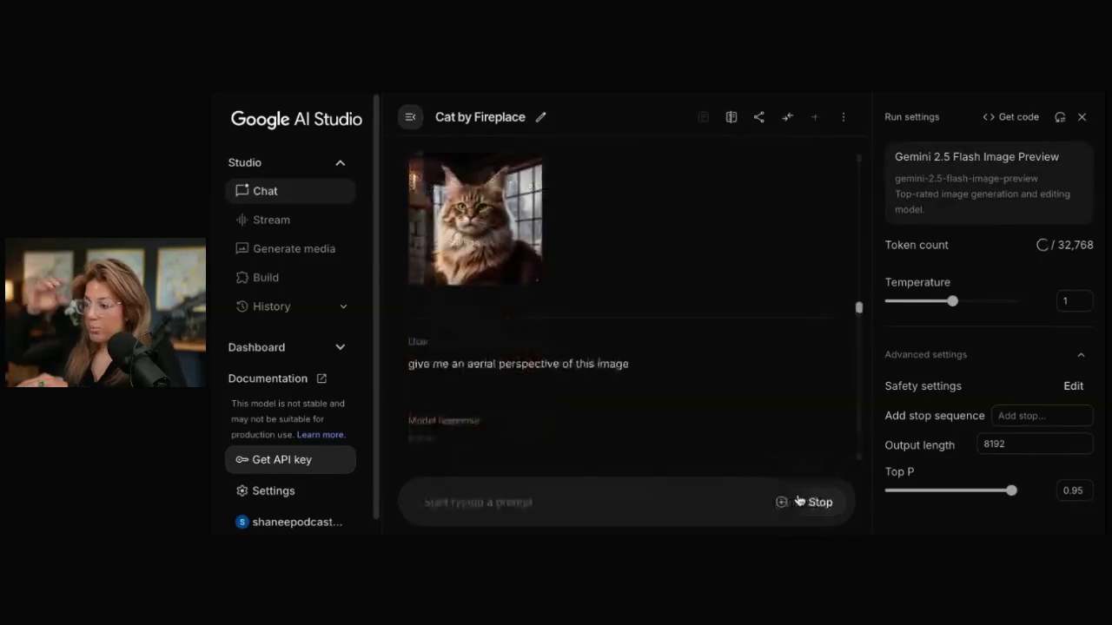
click(471, 382)
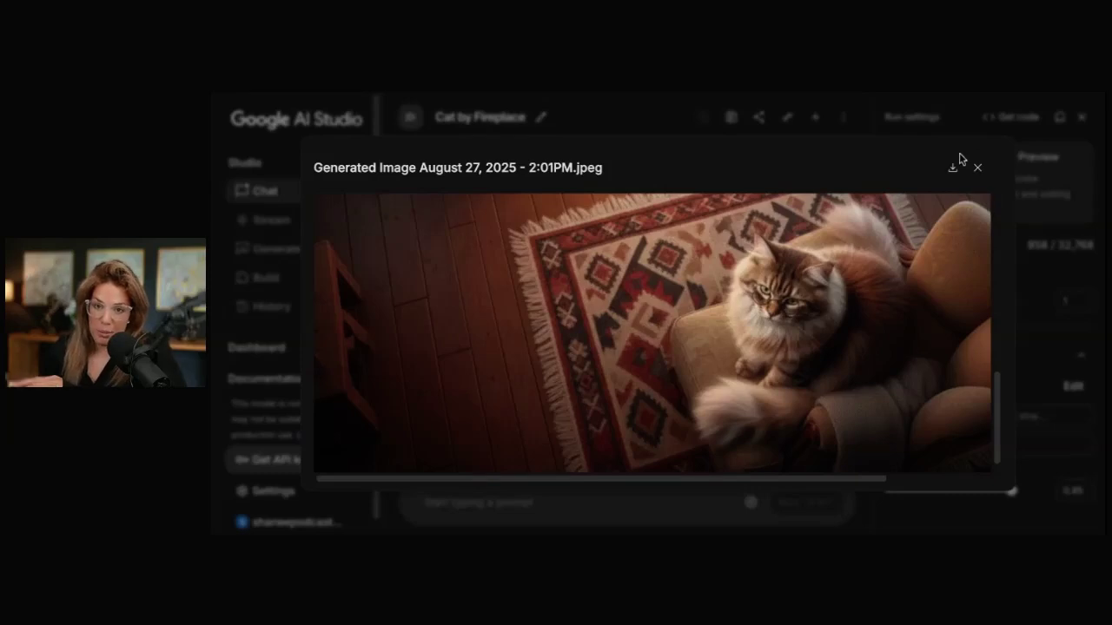
click(978, 166)
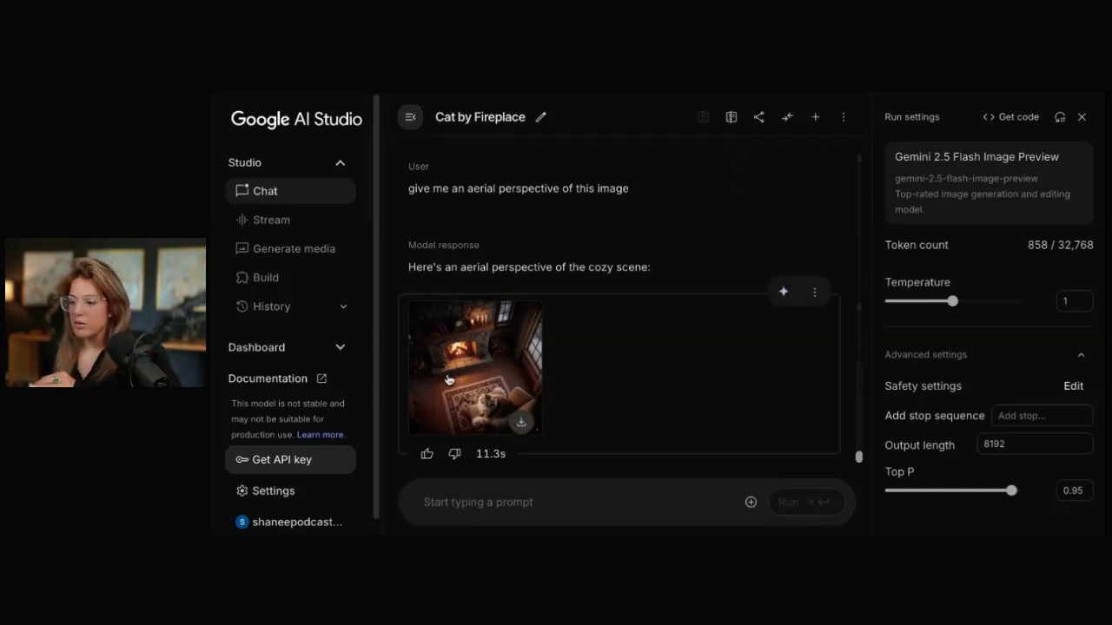
Step: Start a new chat, load the Gemini Native Image example prompt, and copy and clear its text
click(337, 198)
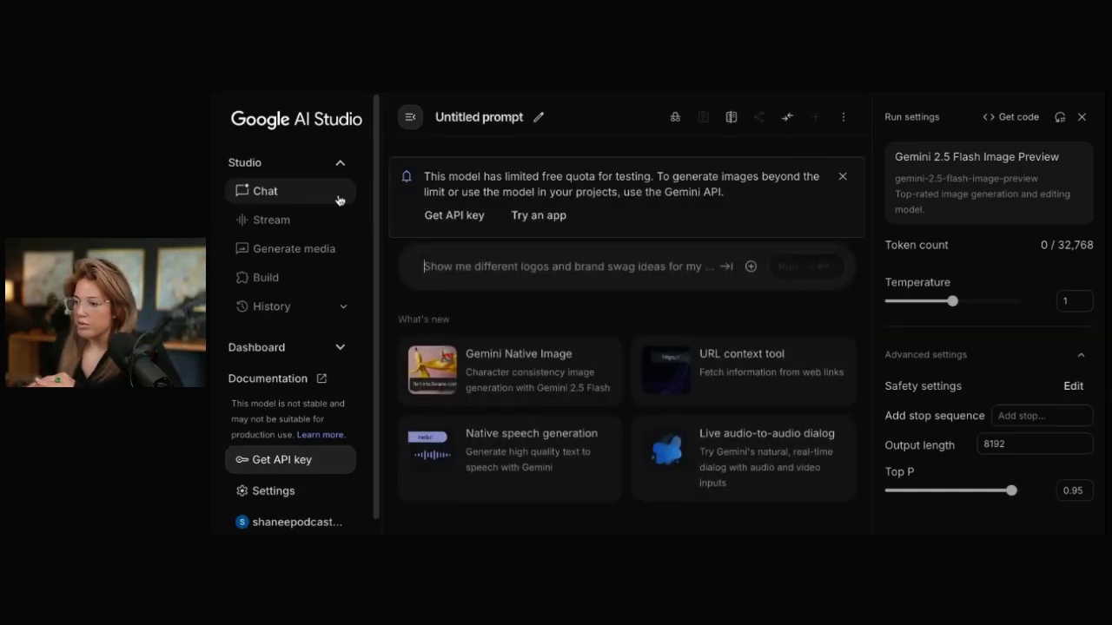
click(520, 368)
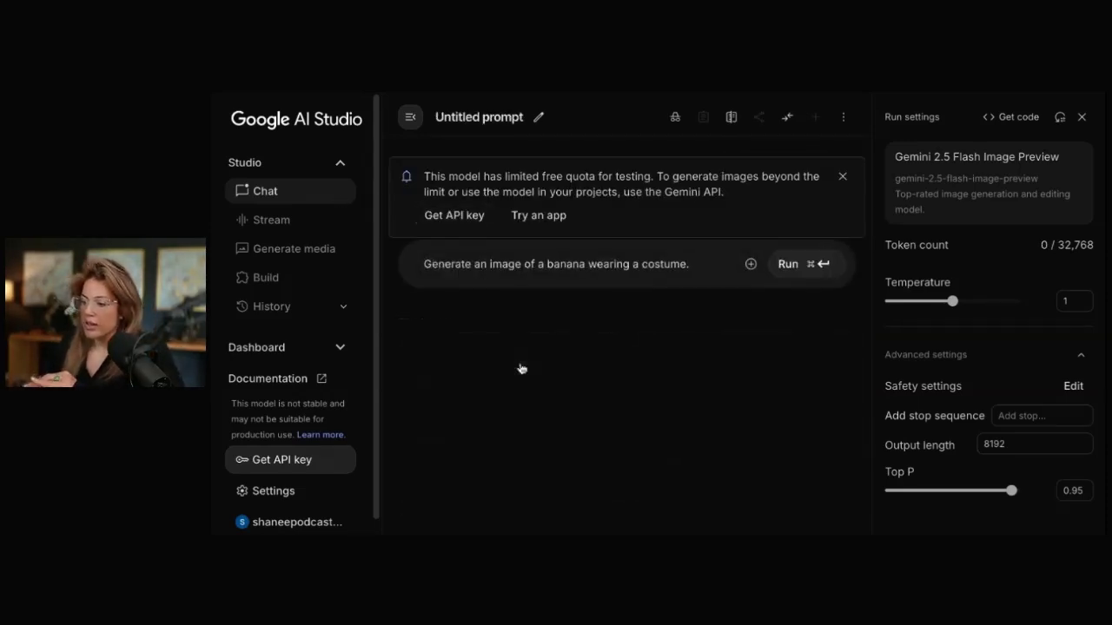
triple_click(547, 261)
key(super+c)
key(BackSpace)
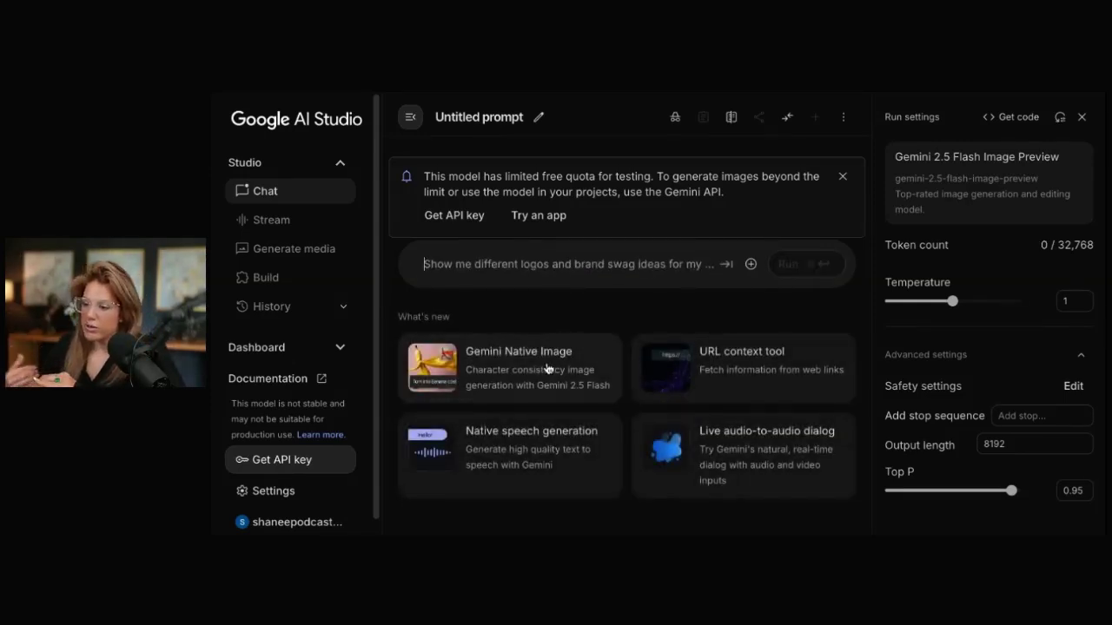
key(super+v)
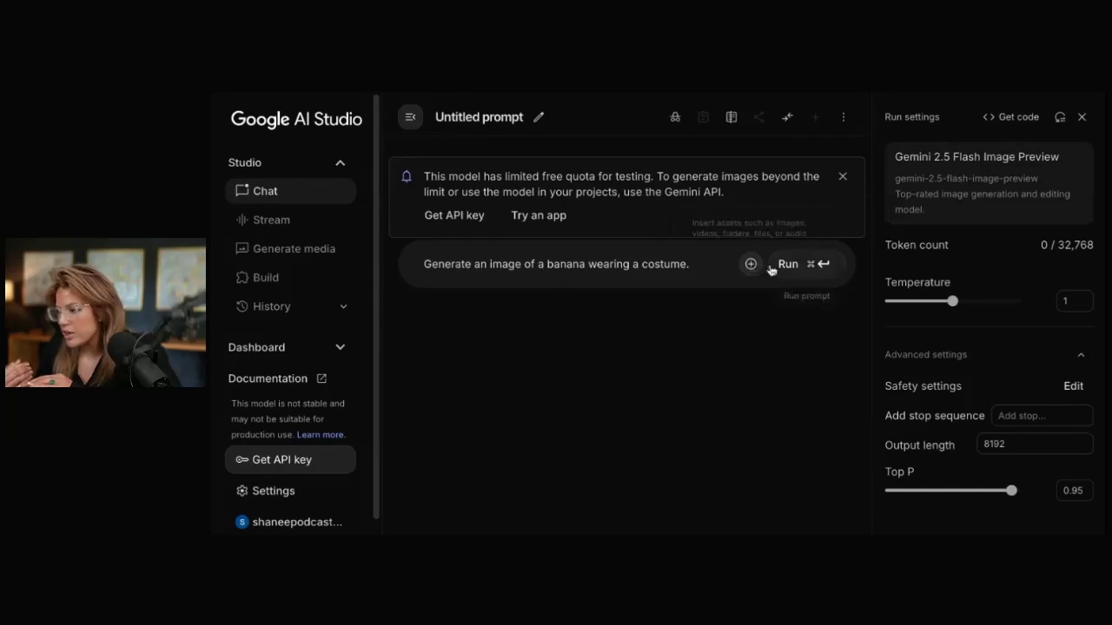
triple_click(676, 269)
key(BackSpace)
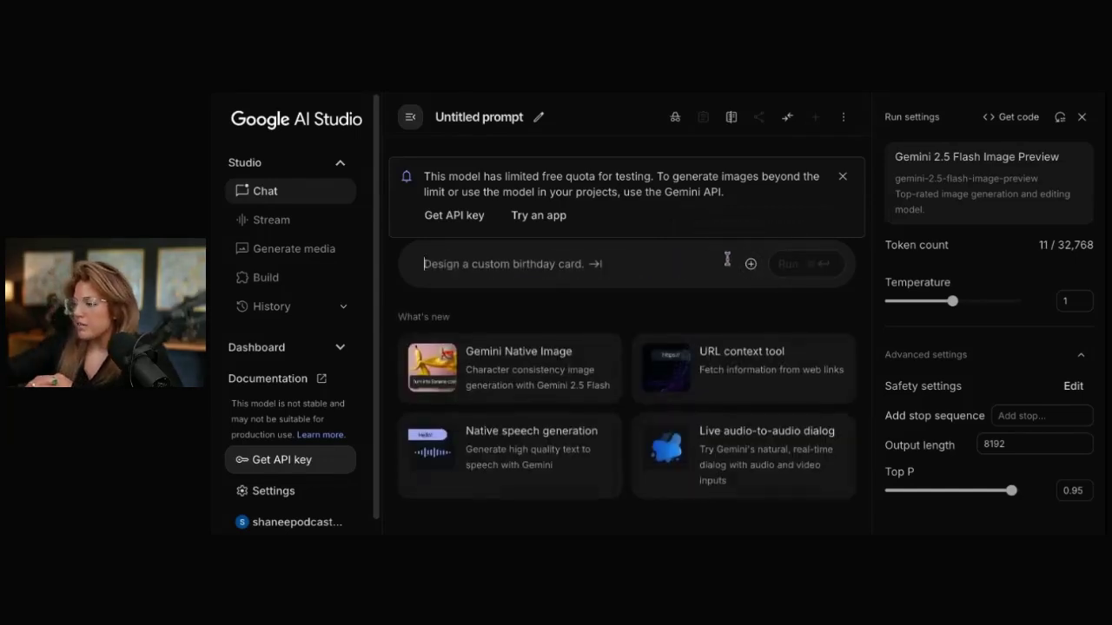
Step: Attach the FITTEAM FIT product bag image and the portrait of the woman pointing up to the prompt
click(750, 268)
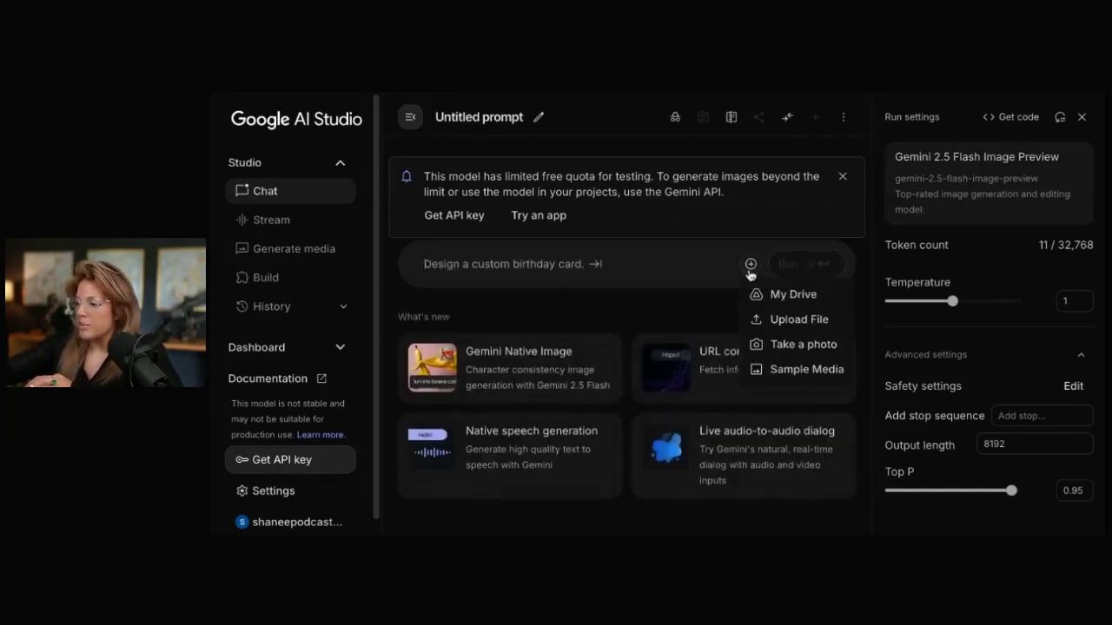
click(773, 320)
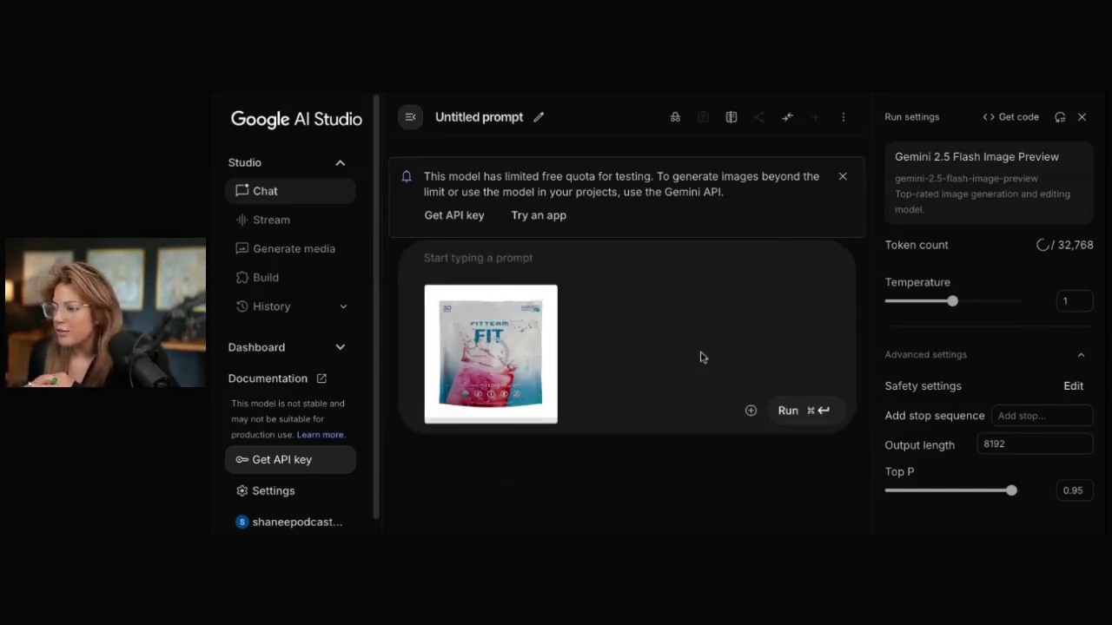
click(751, 411)
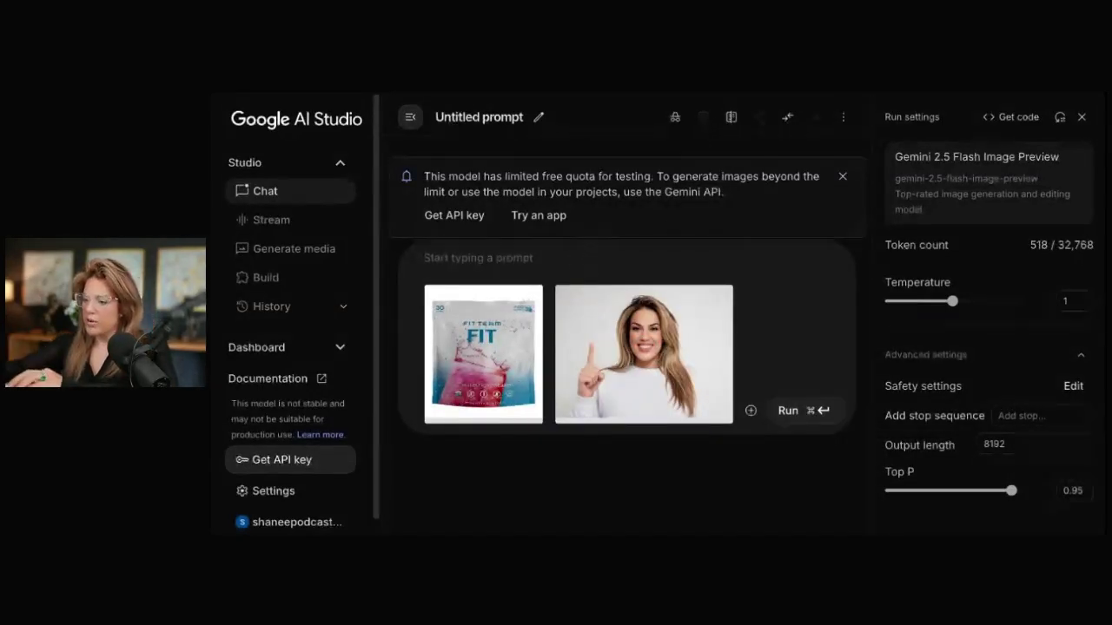
Step: Run the prompt "create an image of the woman on the right holding up the bag of product on the left"
text(crea)
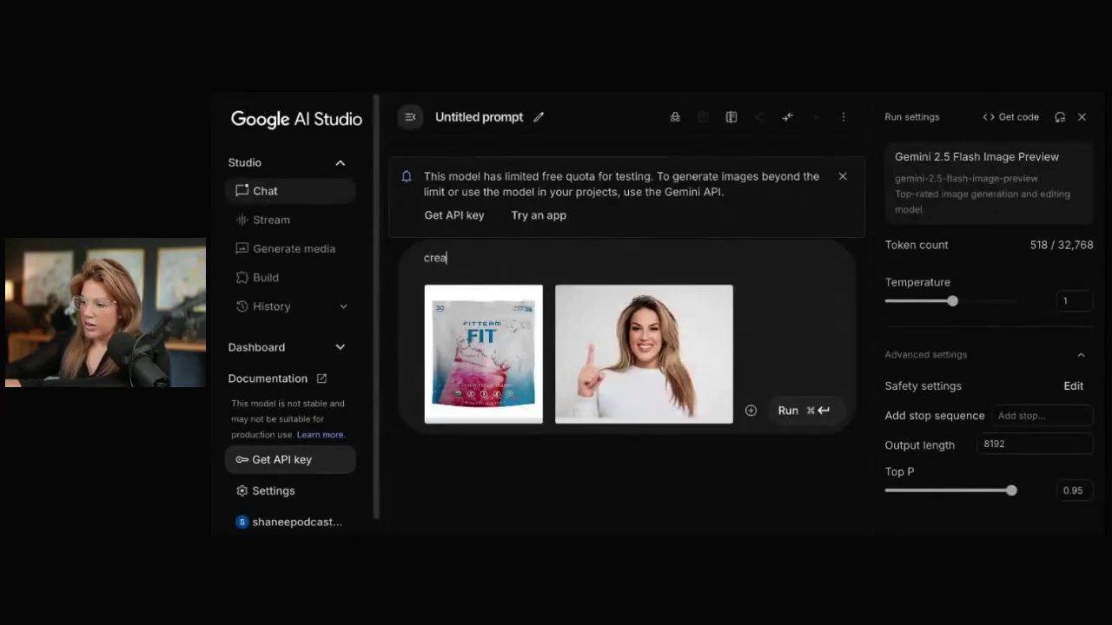
text(te an image of the woman on t)
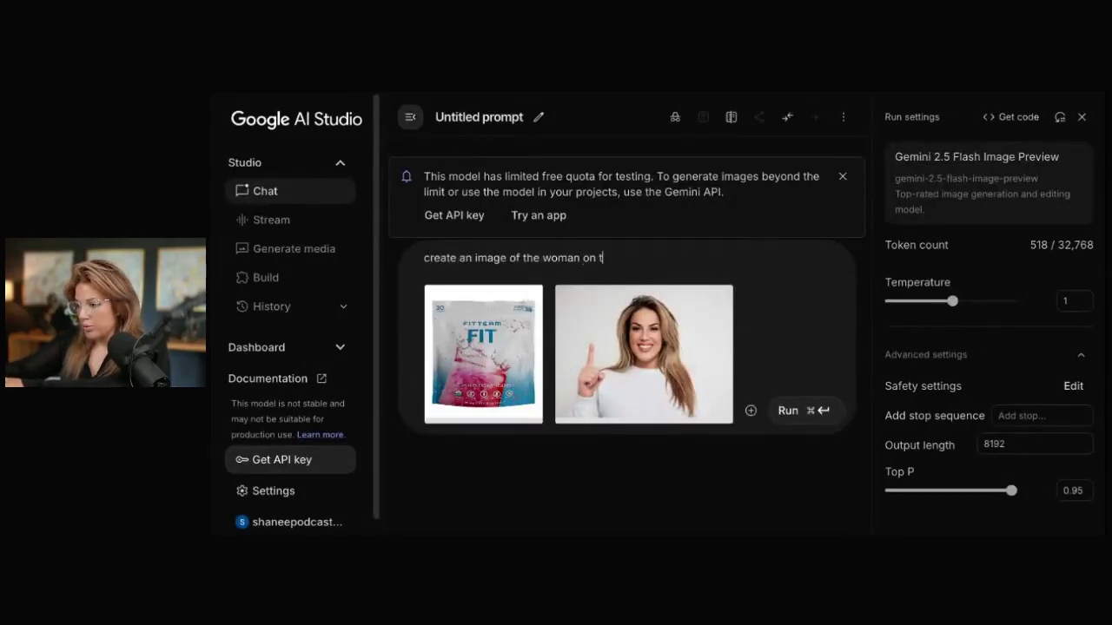
text(he right holding up )
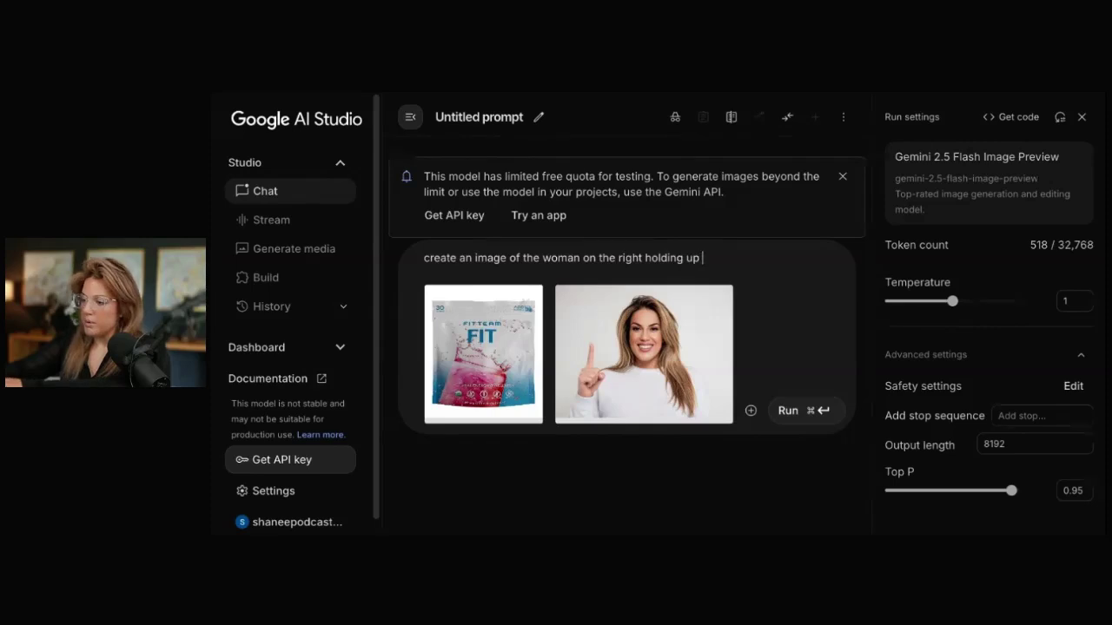
text(the bag of)
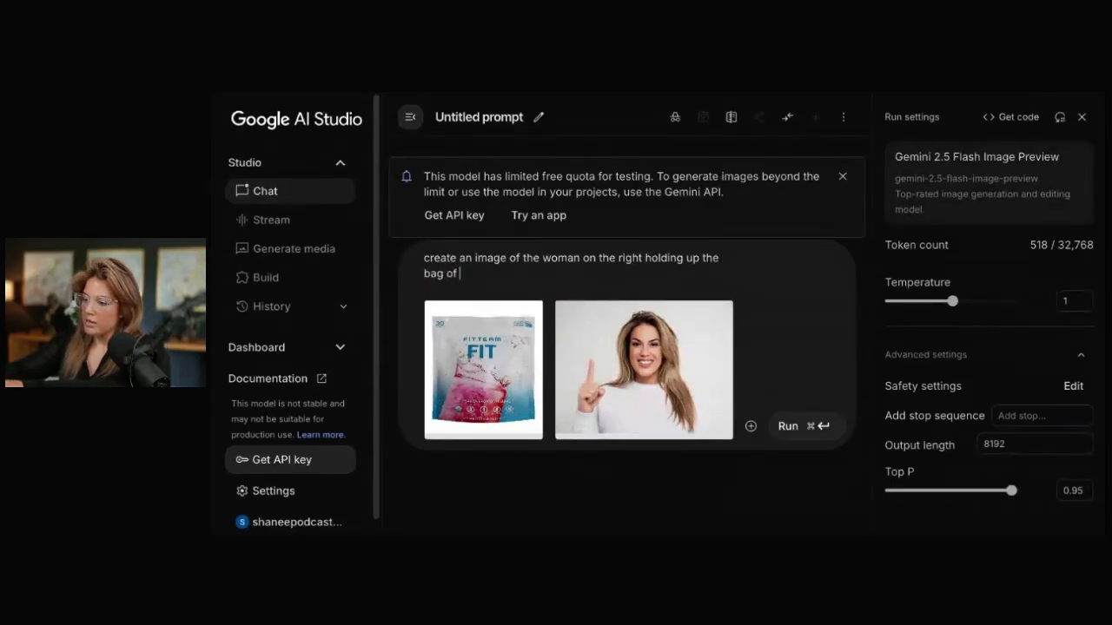
text( product on the left)
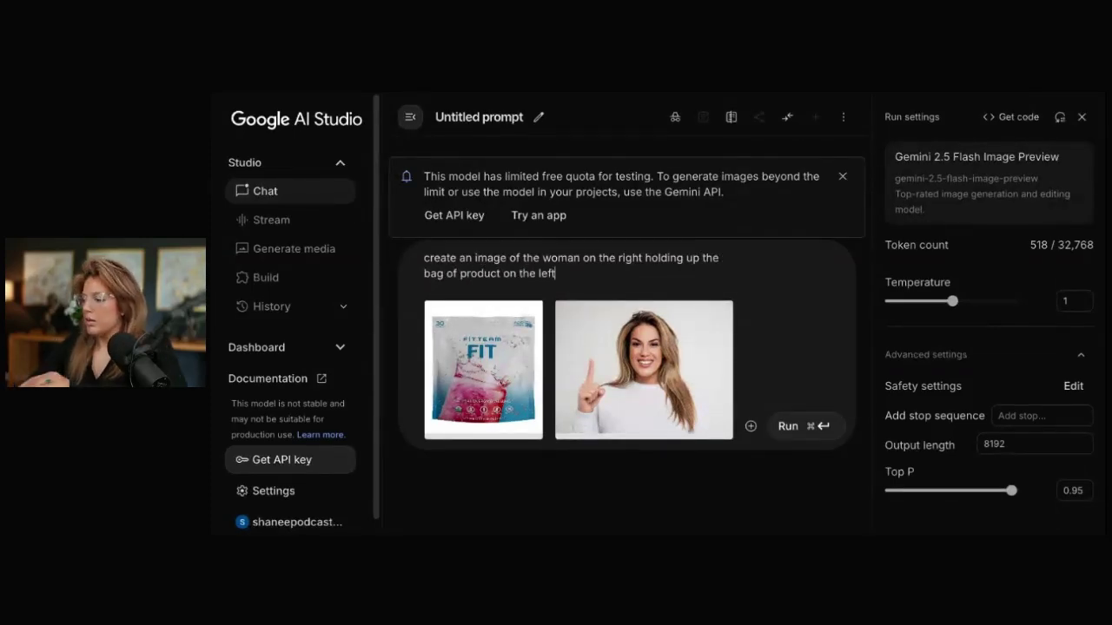
key(super+Return)
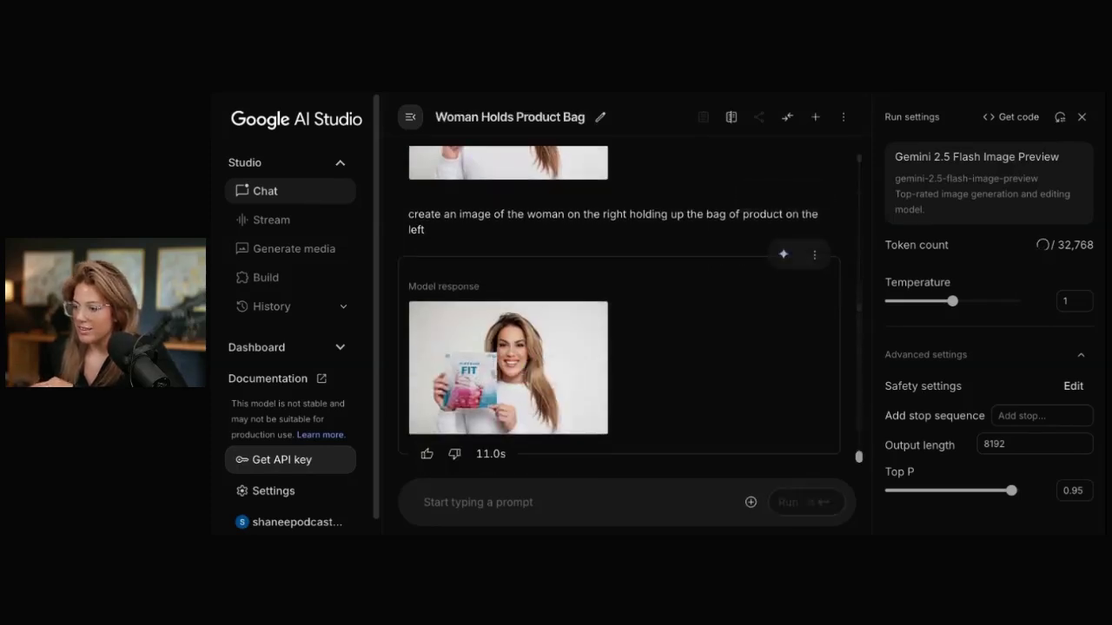
Step: Compare the two source images with the generated one and examine its bag label, hands and face at full size
scroll(521, 374, up, 5)
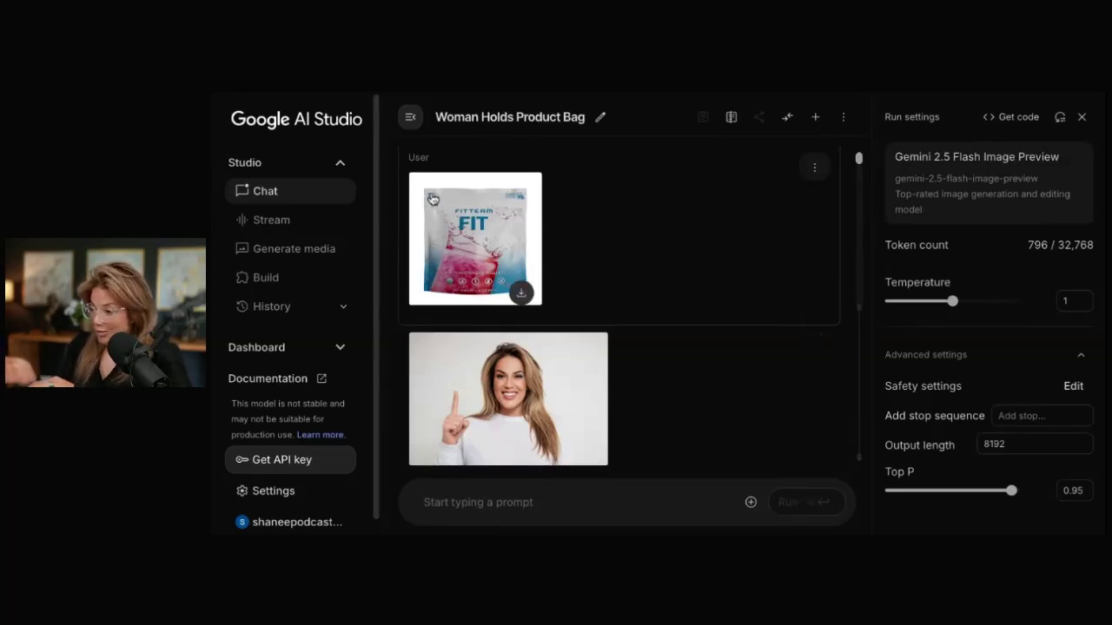
scroll(519, 407, down, 5)
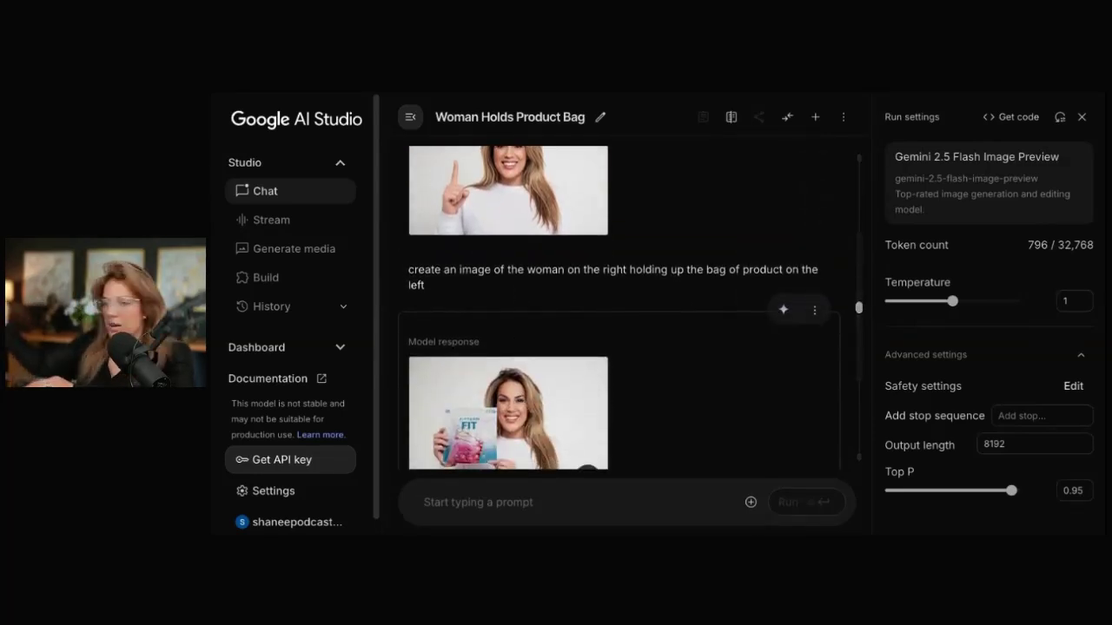
scroll(508, 391, down, 1)
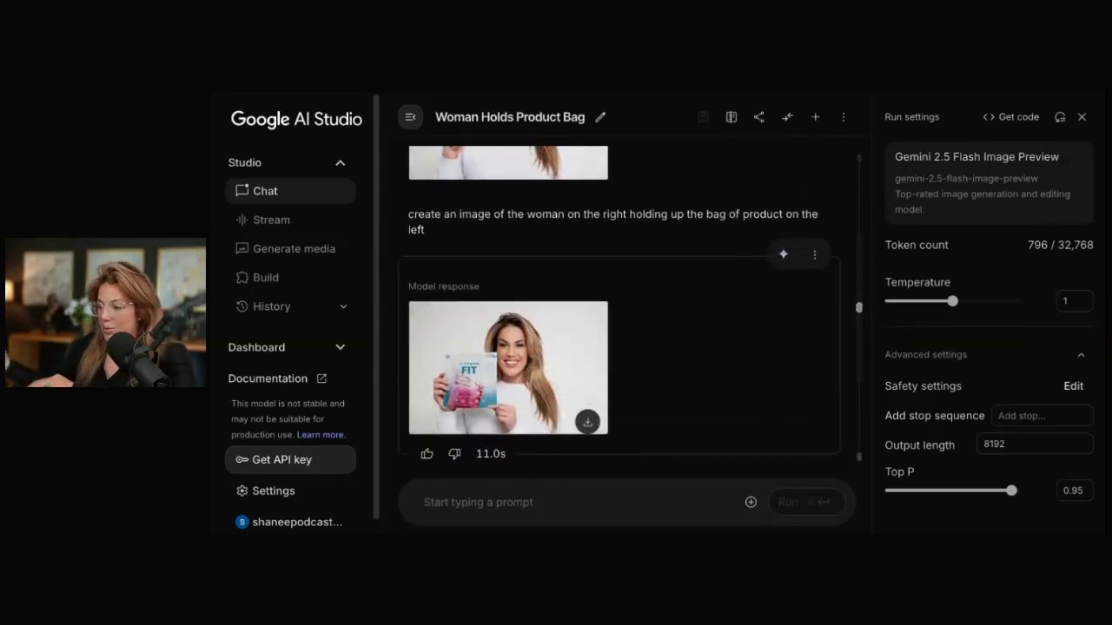
click(430, 352)
scroll(429, 353, down, 5)
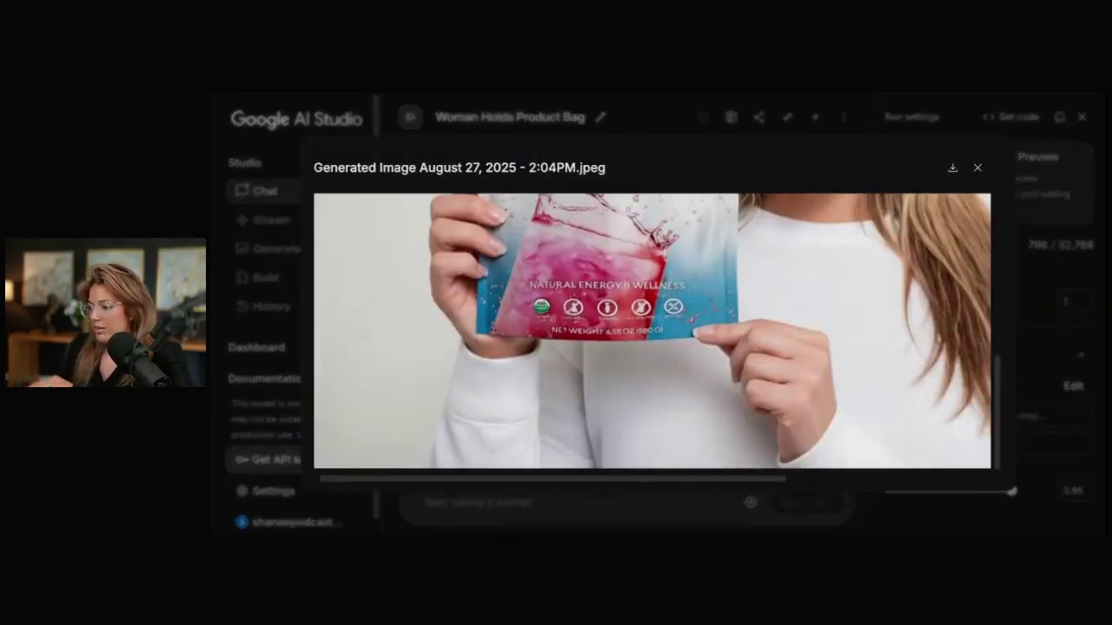
scroll(652, 332, up, 2)
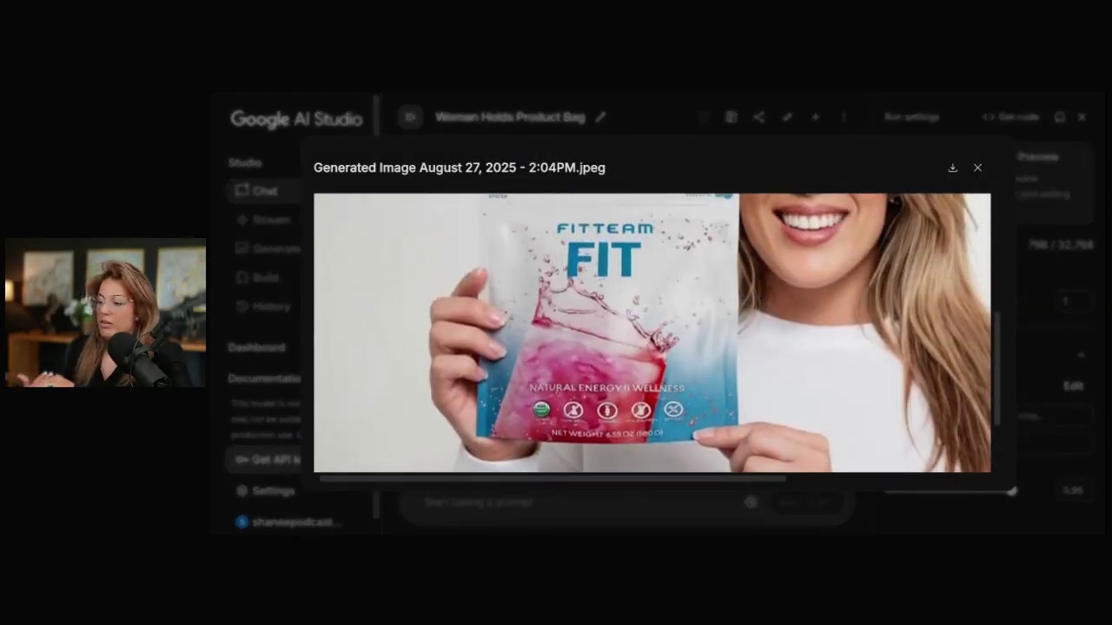
scroll(449, 363, up, 3)
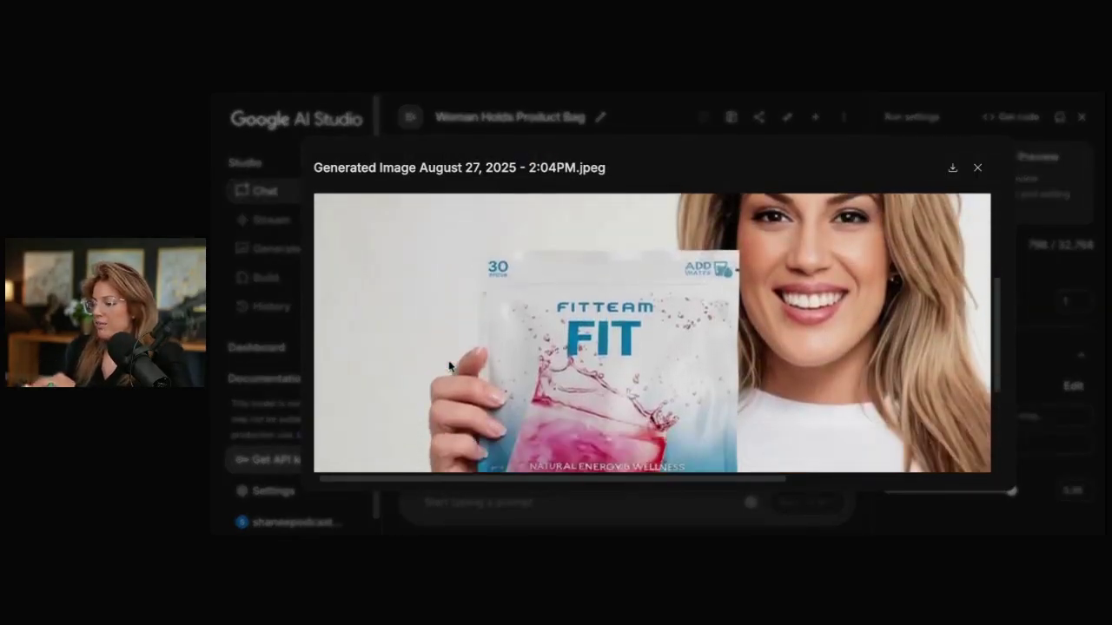
scroll(449, 363, down, 4)
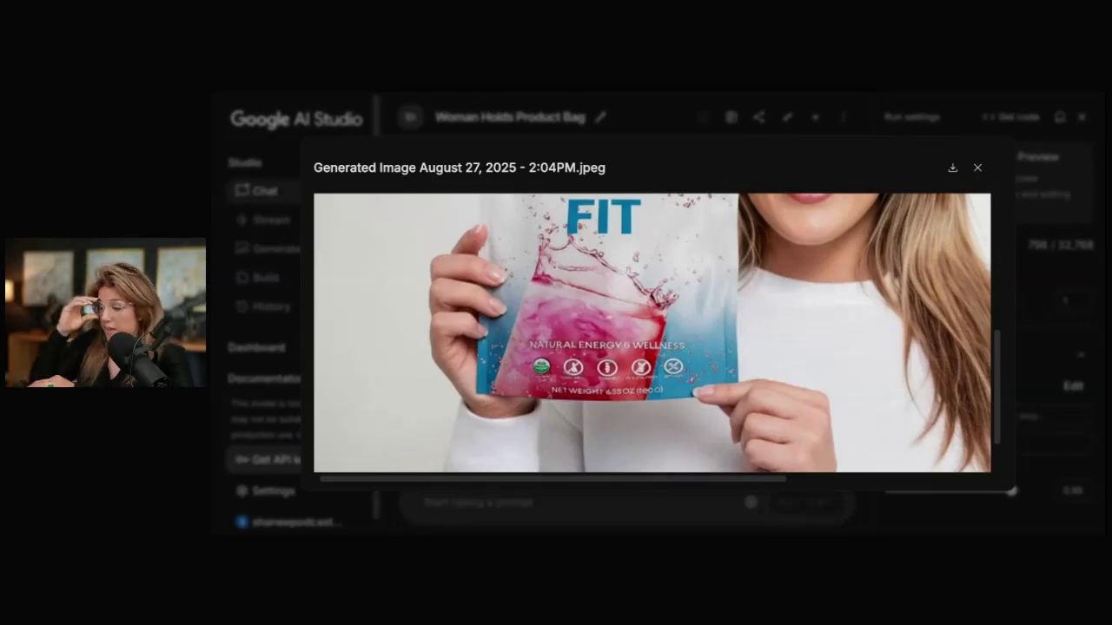
scroll(652, 333, down, 1)
scroll(651, 332, up, 4)
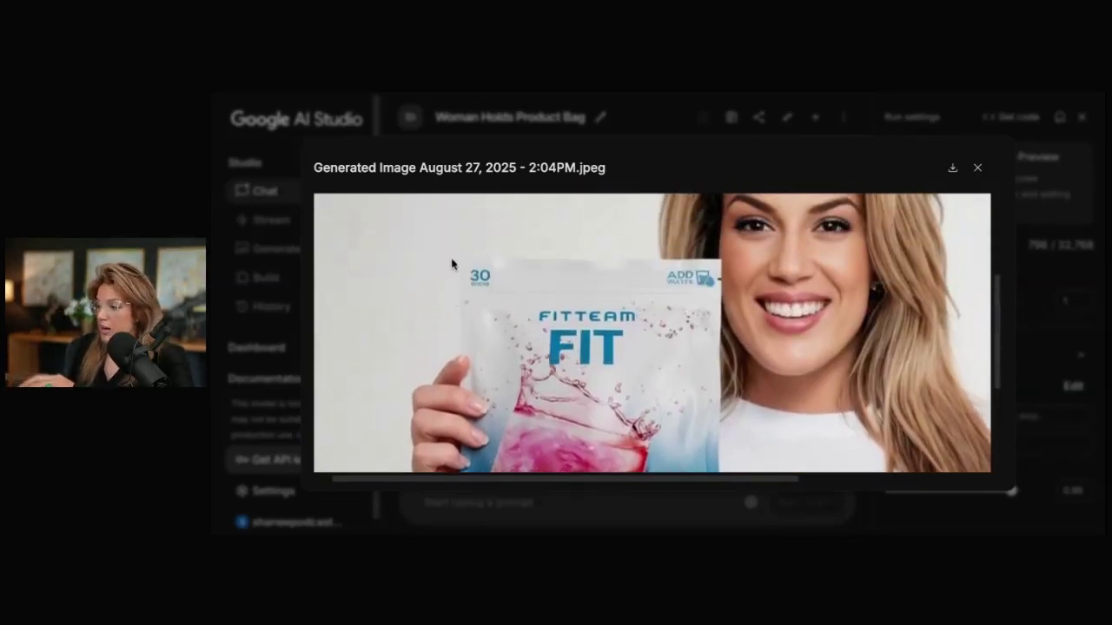
scroll(452, 262, down, 3)
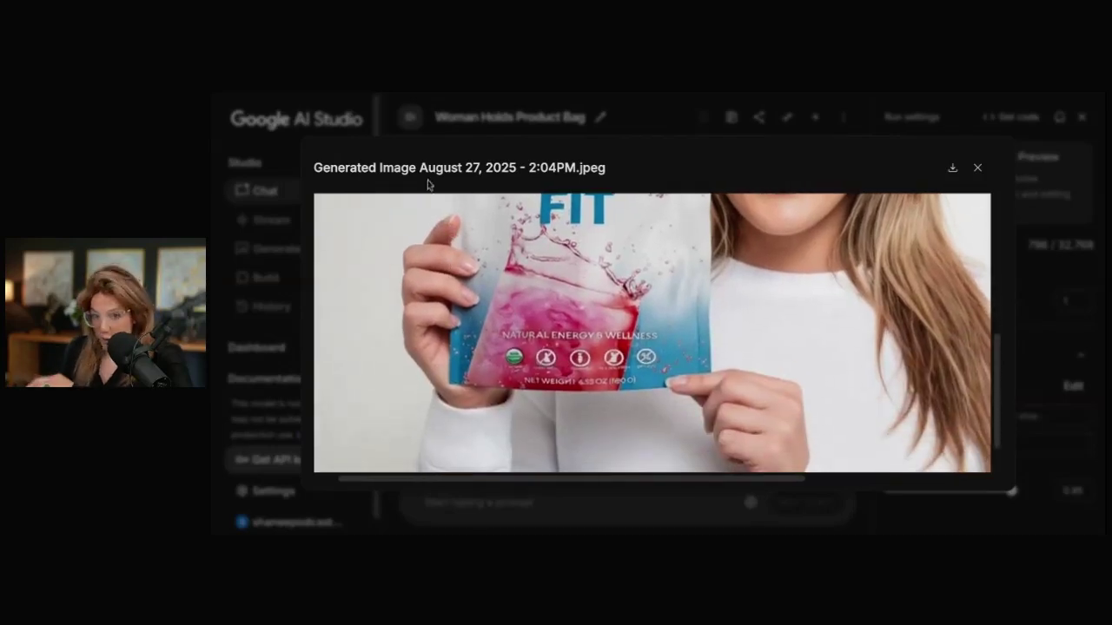
click(410, 126)
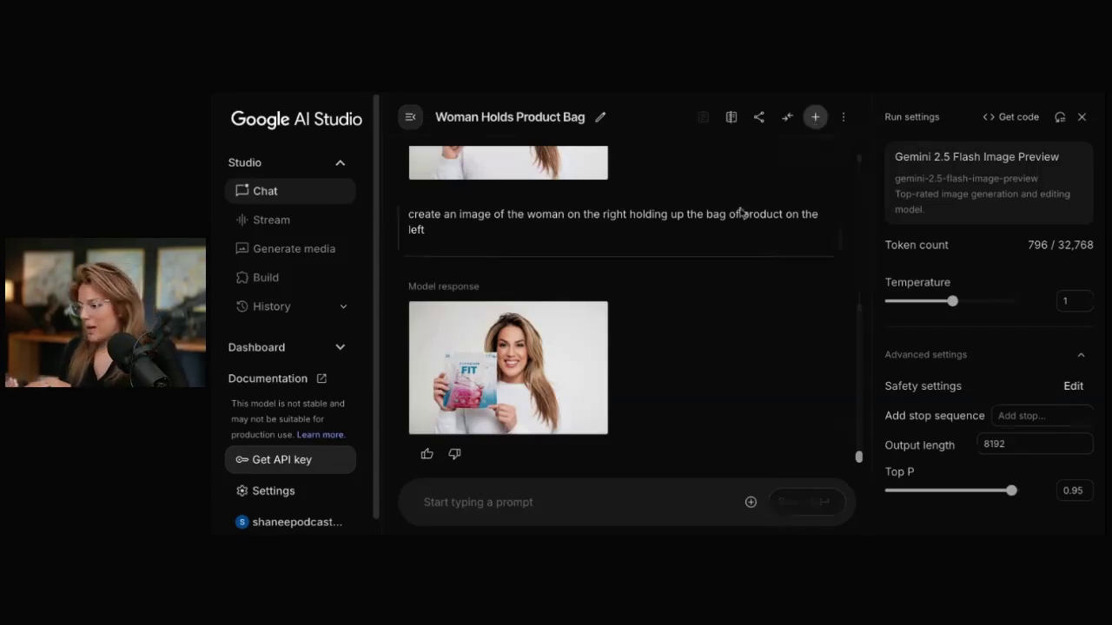
Step: In a new chat with the portrait and "$100M Money Models" book image attached, run "Make the woman on the left hold up the book on the right"
click(816, 125)
key(super+v)
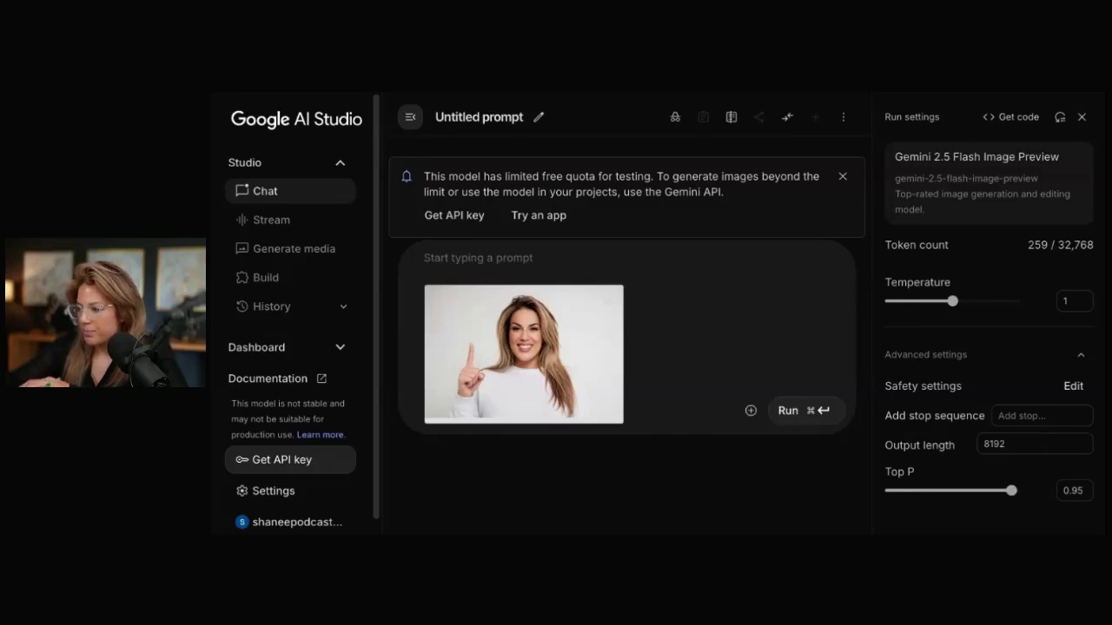
key(super+v)
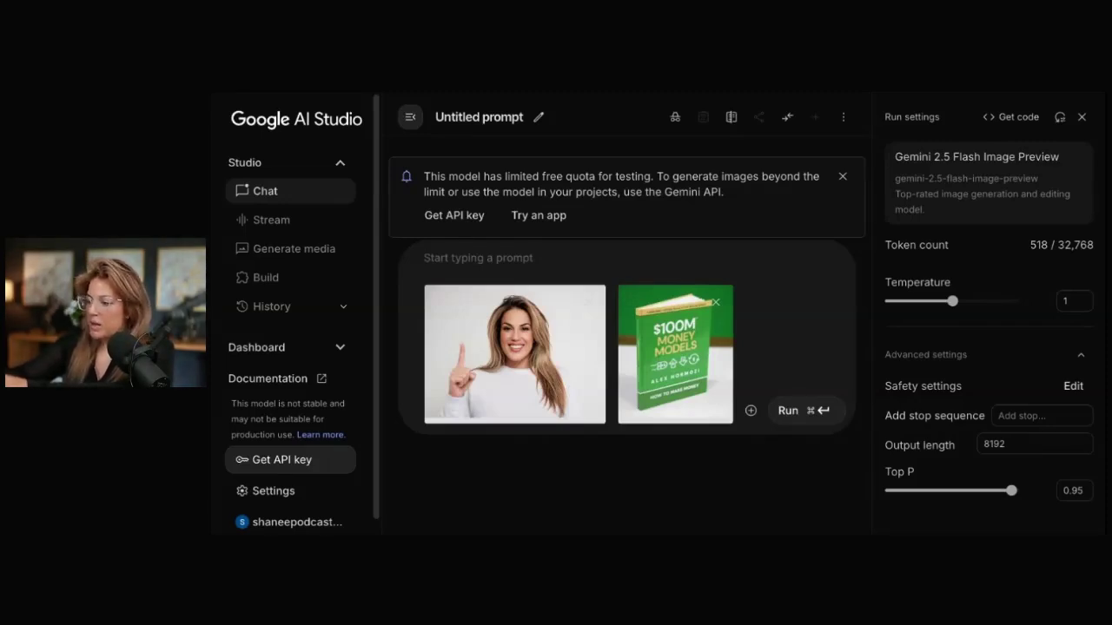
text(Make the)
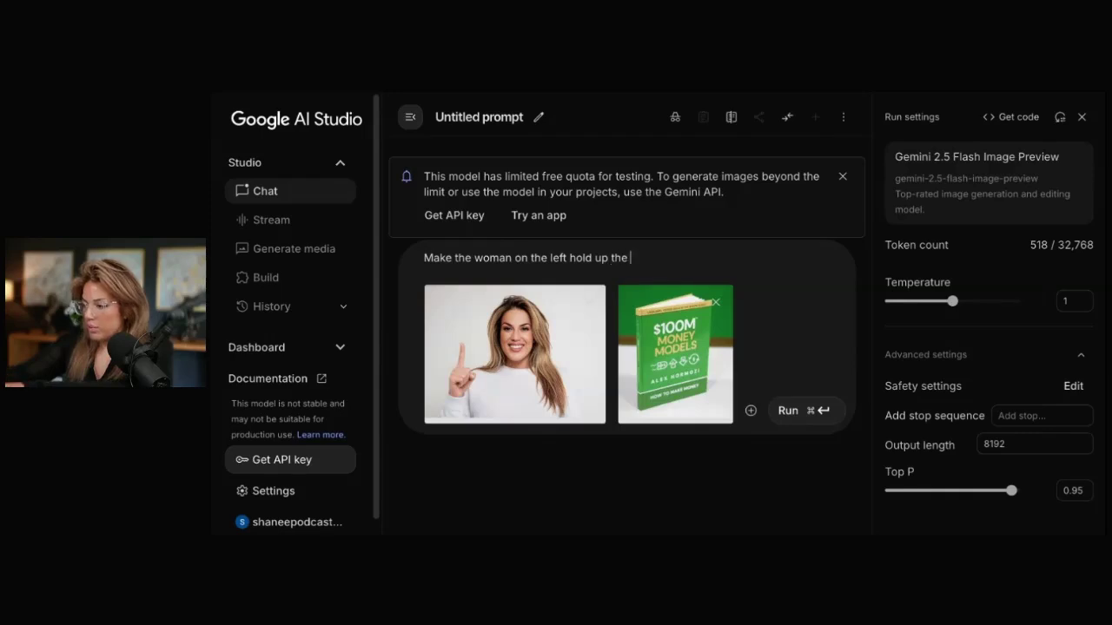
text(woman on the left hold up the book on the right)
key(super+Return)
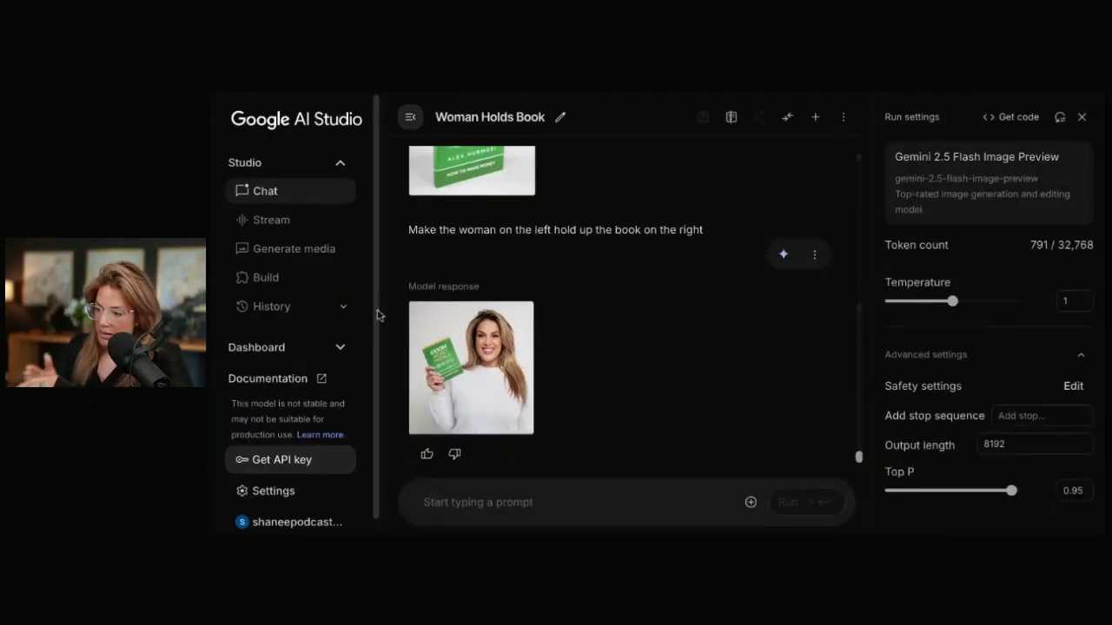
Step: Inspect the generated book image at full size, close it, and rerun the model response
click(473, 350)
scroll(487, 359, down, 5)
scroll(489, 360, up, 3)
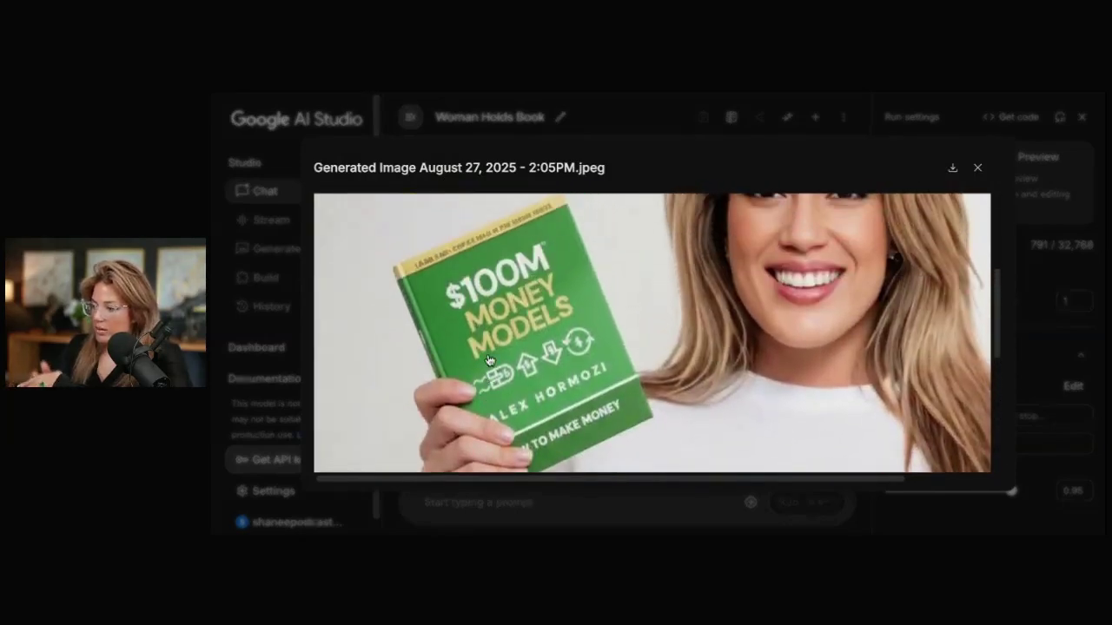
click(219, 251)
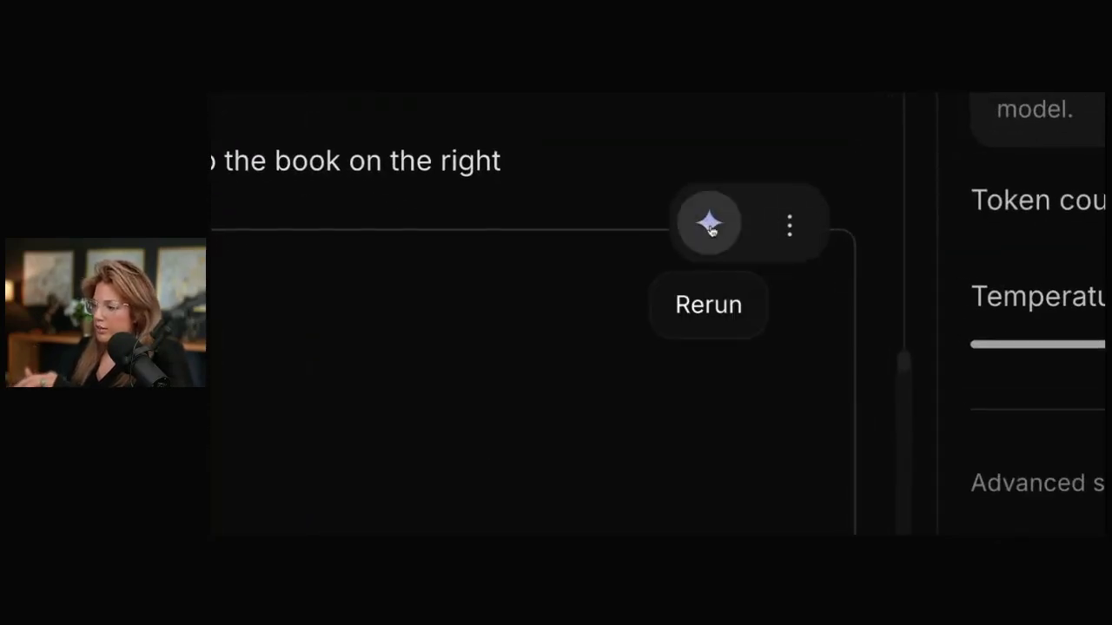
click(710, 224)
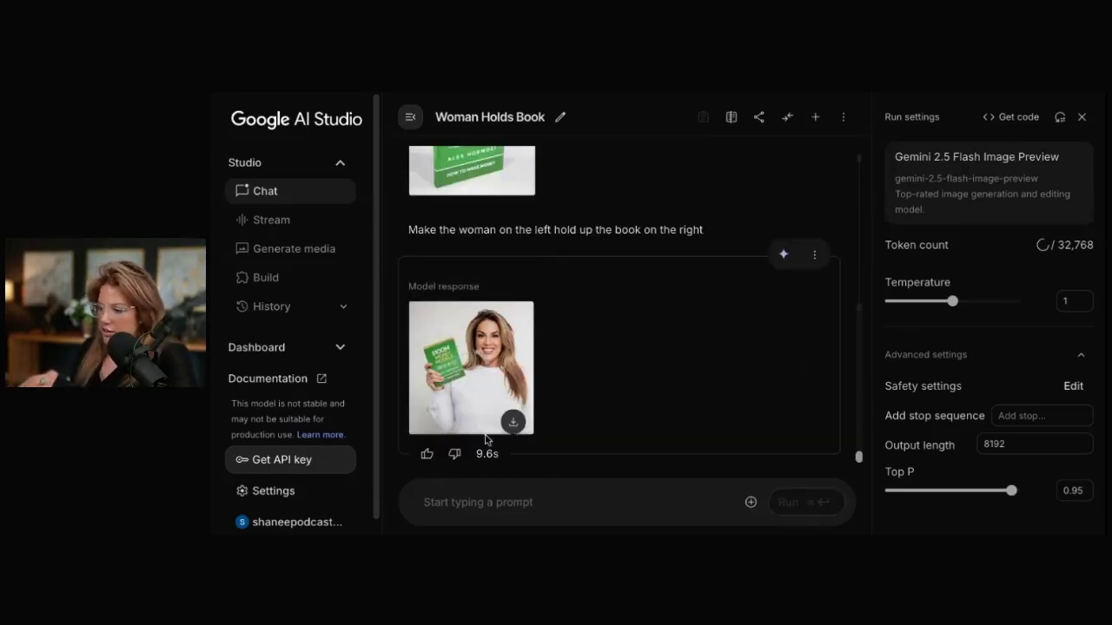
Step: Run the follow-up prompt "make the woman have dark brown hair" on the book image
click(483, 504)
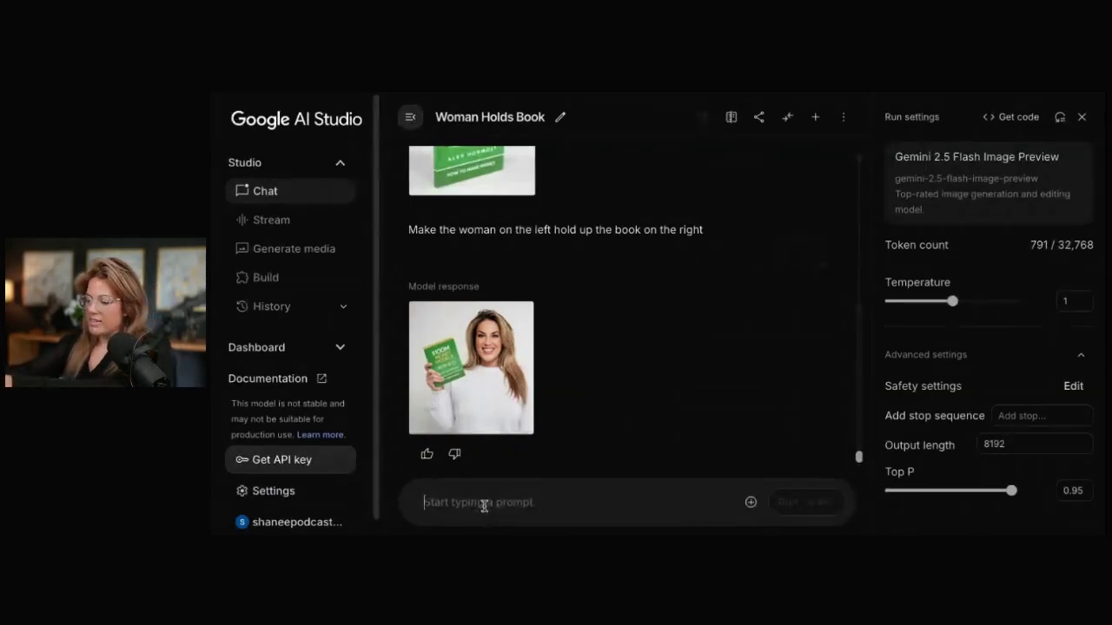
text(make the woman have dark brown hair)
key(super+Return)
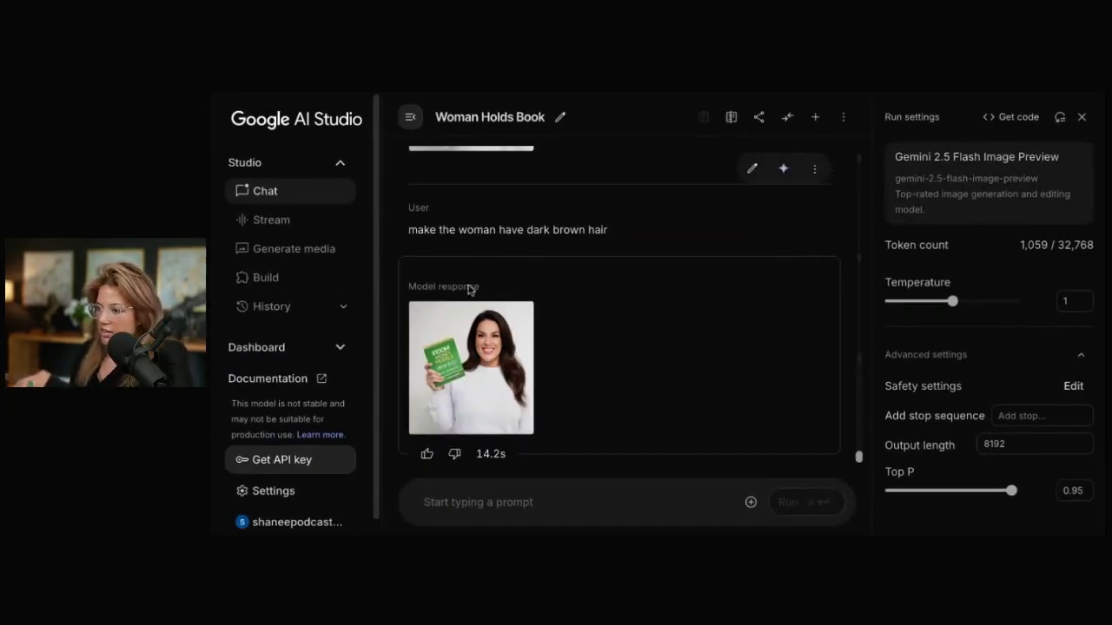
Step: In a new chat with the red-top portrait and Cybertruck photo attached, run "create an image of the woman driving the cybertruck with the windows down"
click(815, 116)
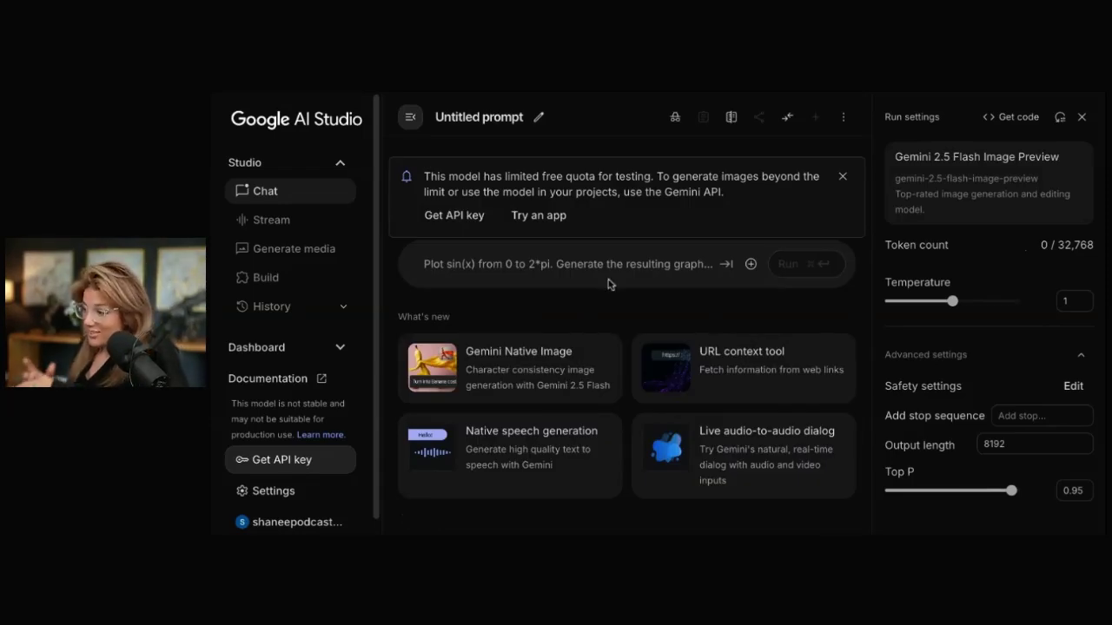
text(ate)
text( an image of the woma)
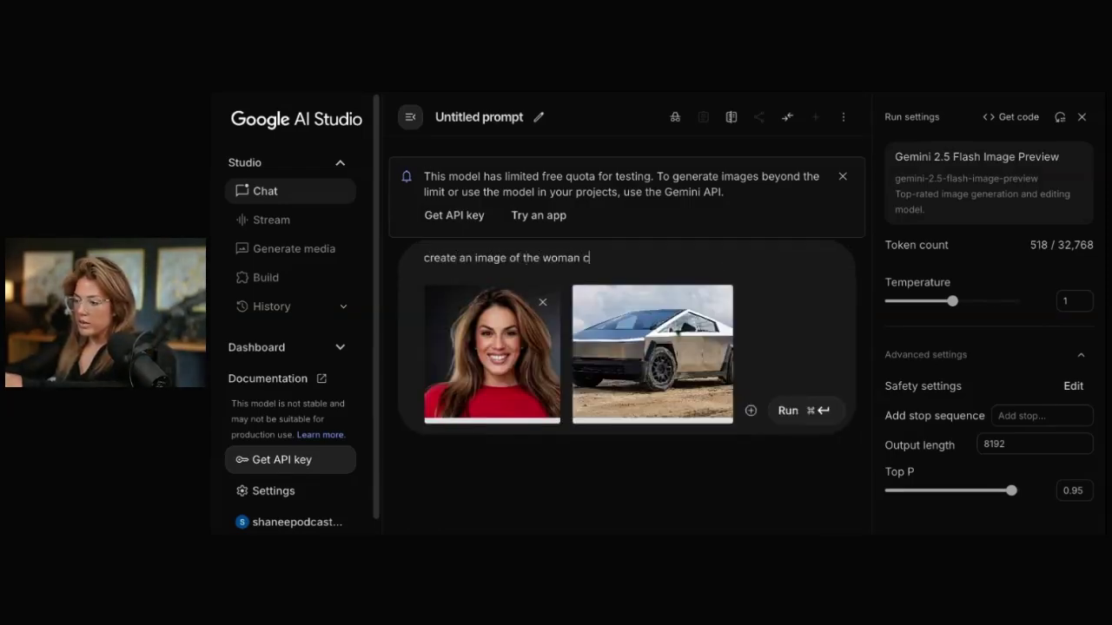
text(n driving the cybertruck with)
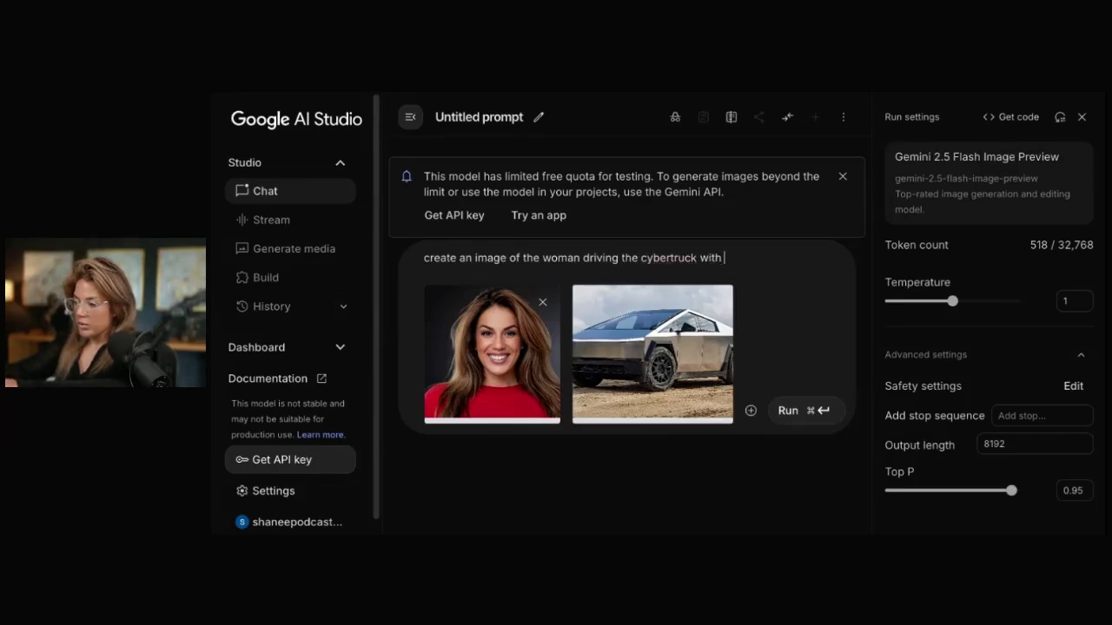
text( the windows down)
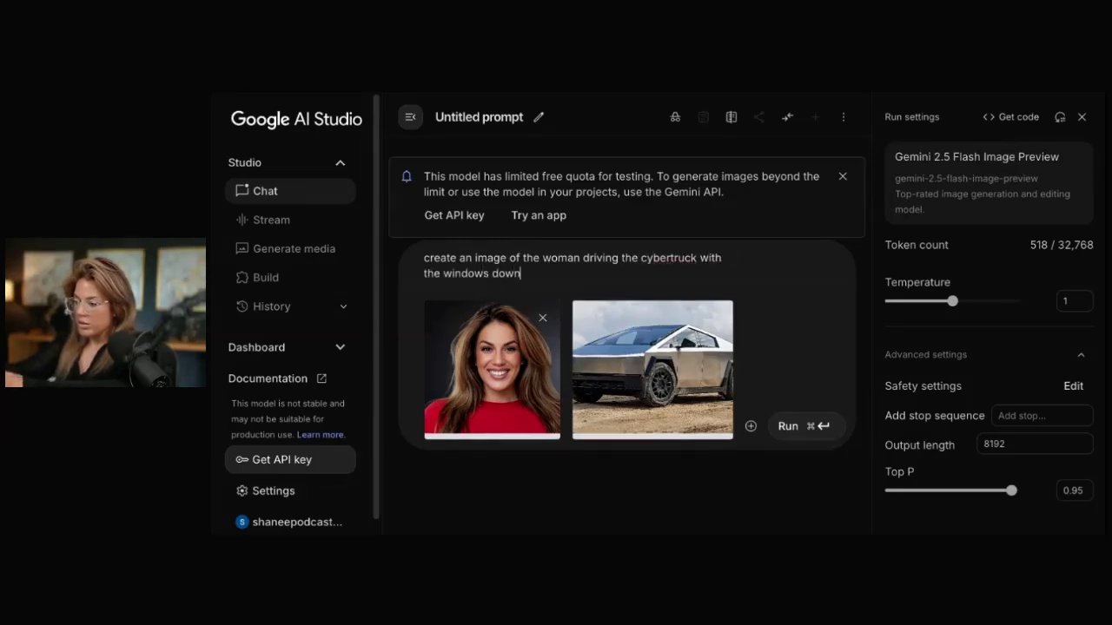
key(super+Return)
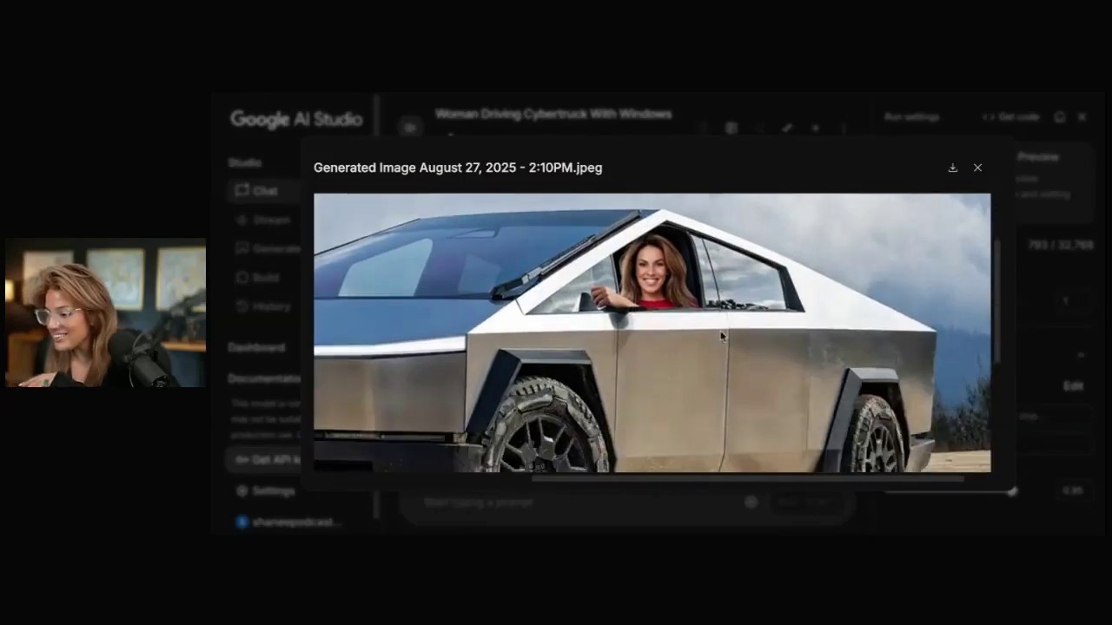
Step: Inspect the generated Cybertruck image at full size, close it, and compare it with the source Cybertruck photo in the chat
scroll(721, 336, left, 3)
scroll(782, 313, up, 2)
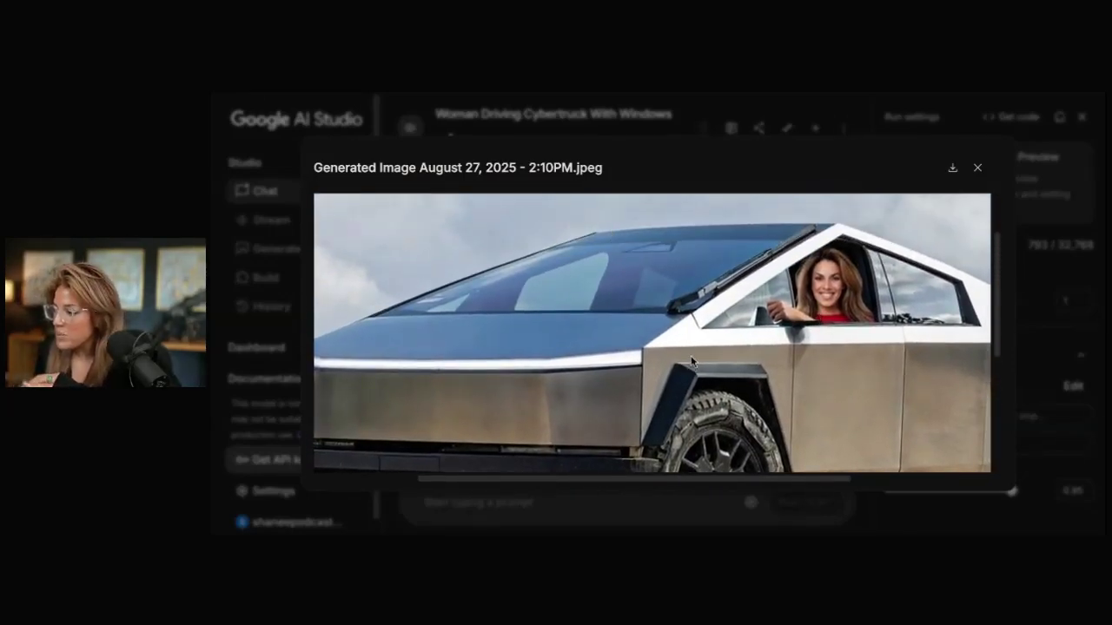
scroll(691, 360, down, 3)
scroll(692, 360, up, 3)
click(977, 168)
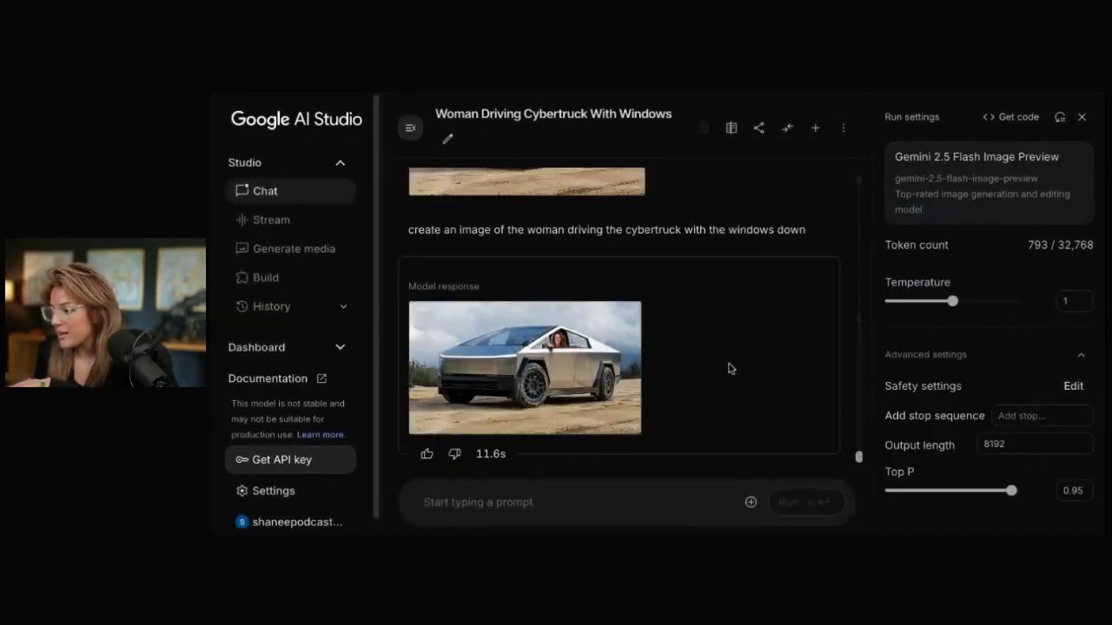
scroll(500, 351, up, 2)
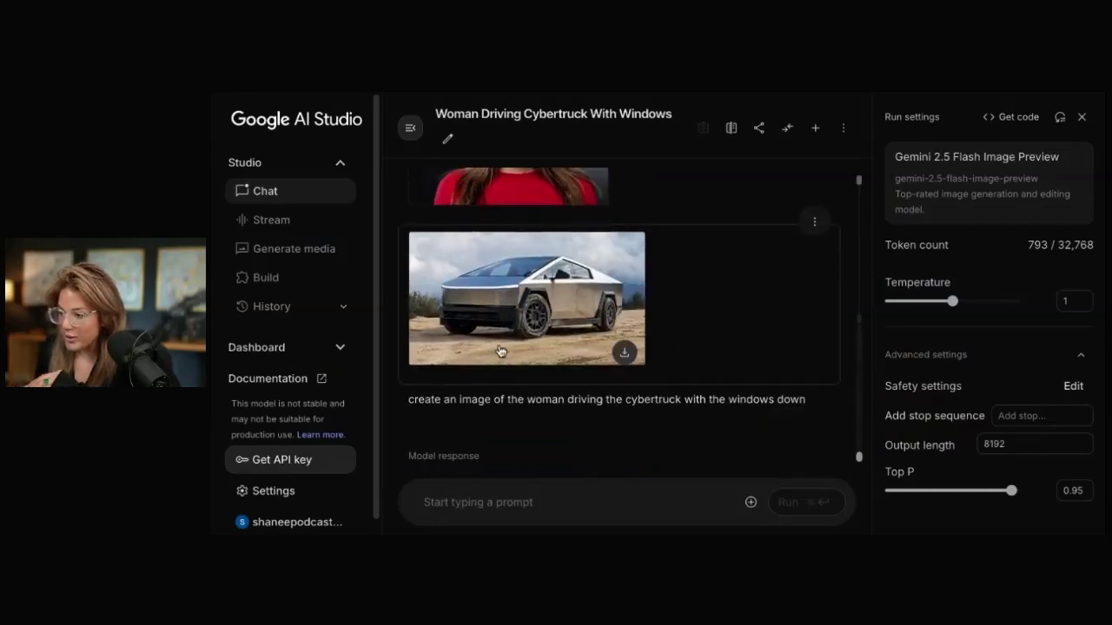
scroll(501, 351, down, 3)
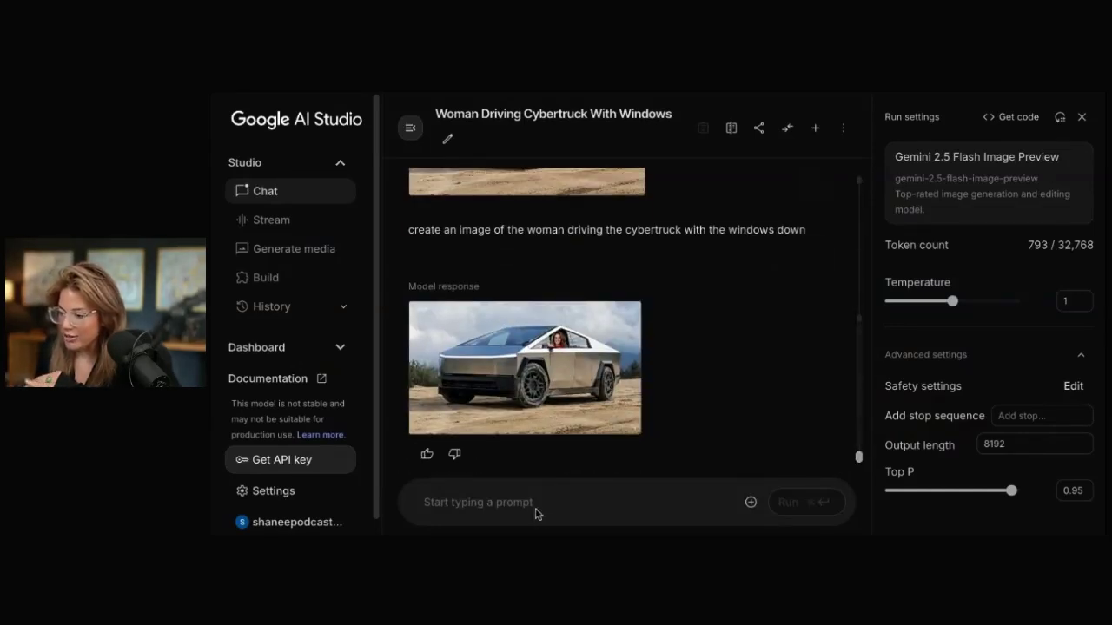
Step: Run the follow-up prompt "create an image of this woman driving the cybertruck on a winding mountain highway at sunset"
text(creat)
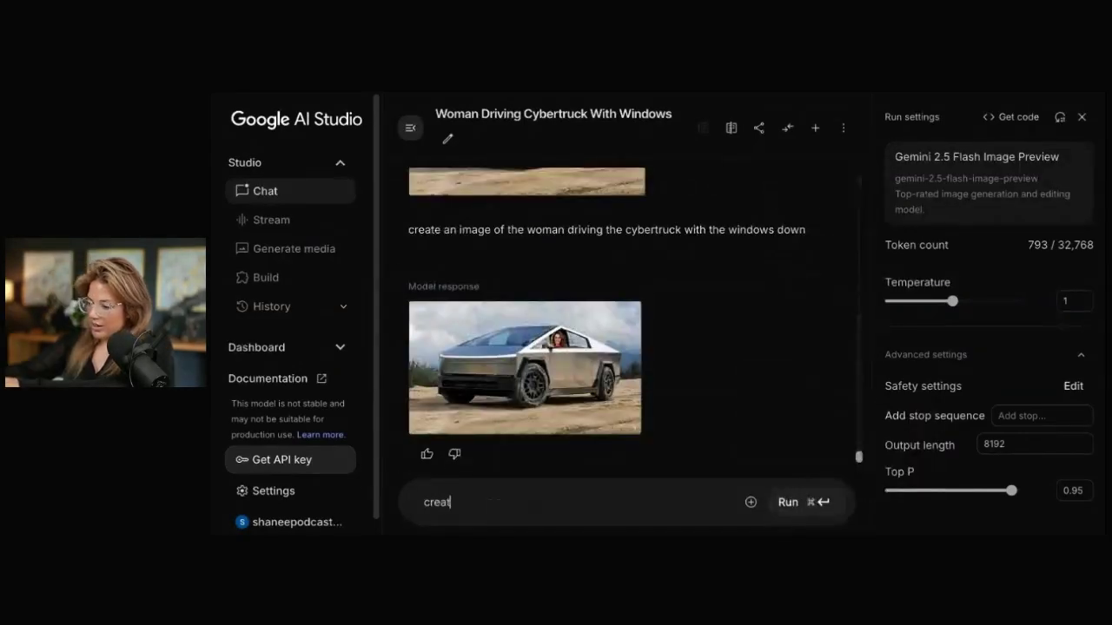
text(e an image)
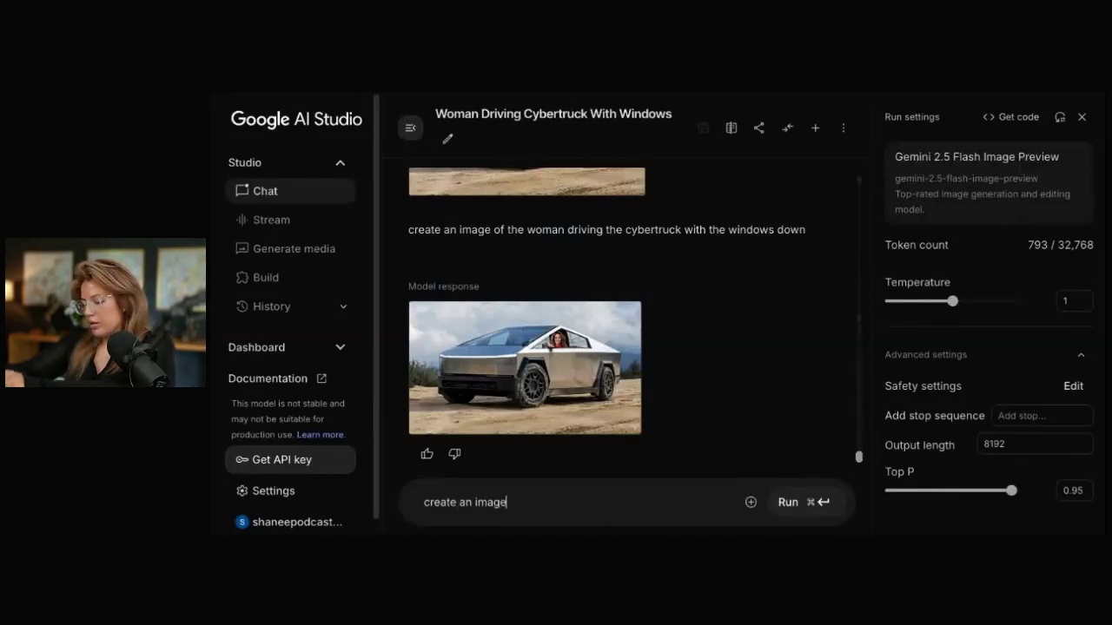
text( of this woman driving the cyb)
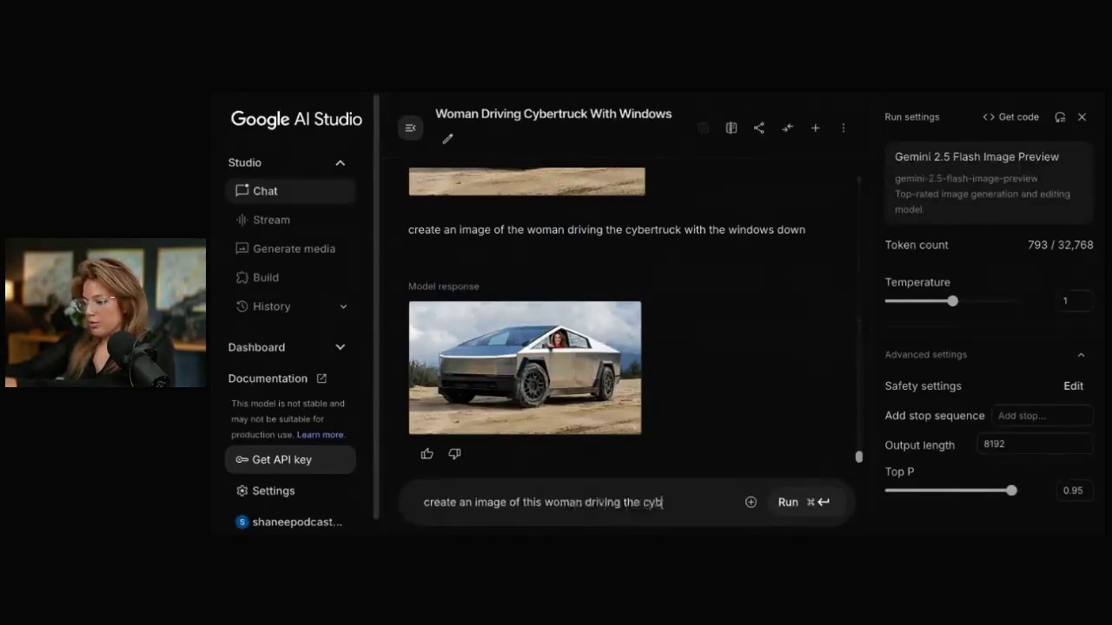
text(ertruck on a winding mountain highway at )
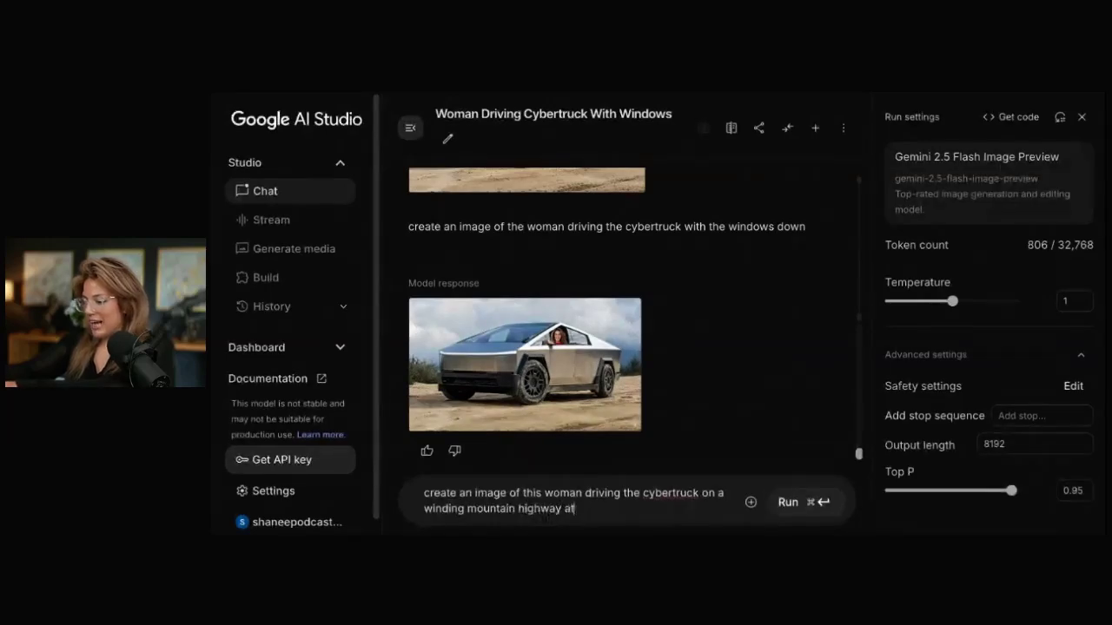
text(sun)
text(s)
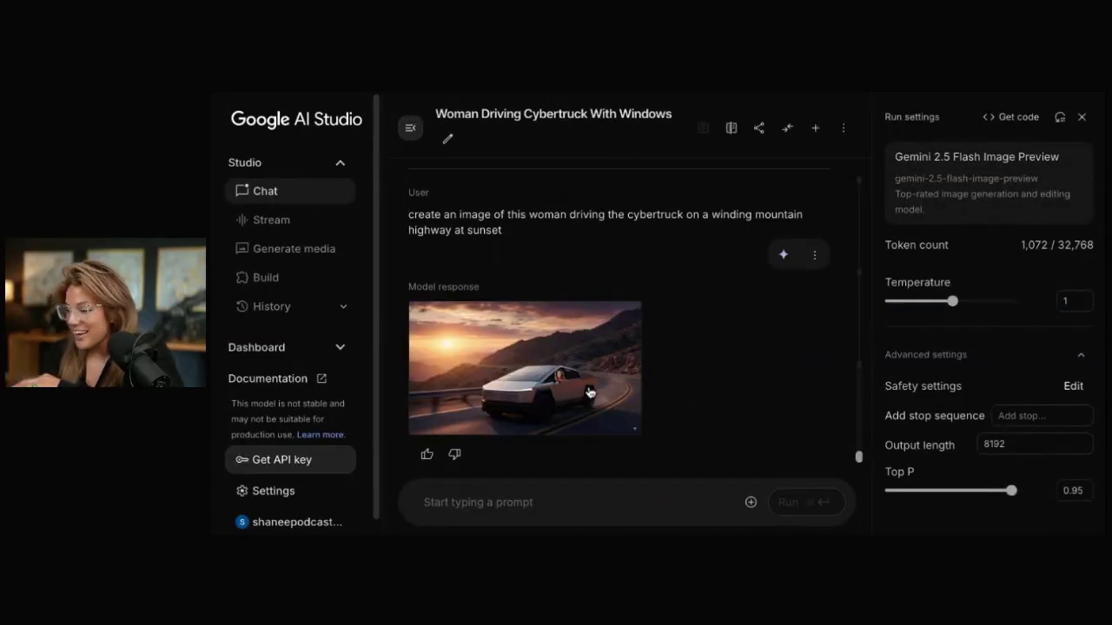
Step: Inspect the sunset highway image at full size, close it, and compare it with the original red-top portrait
click(589, 392)
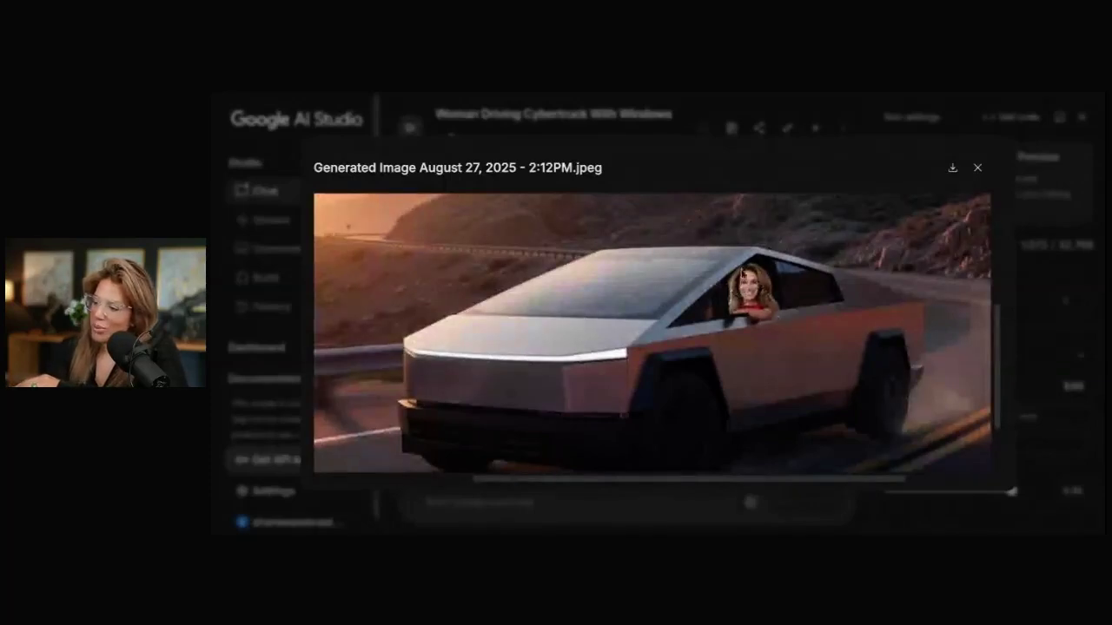
click(978, 168)
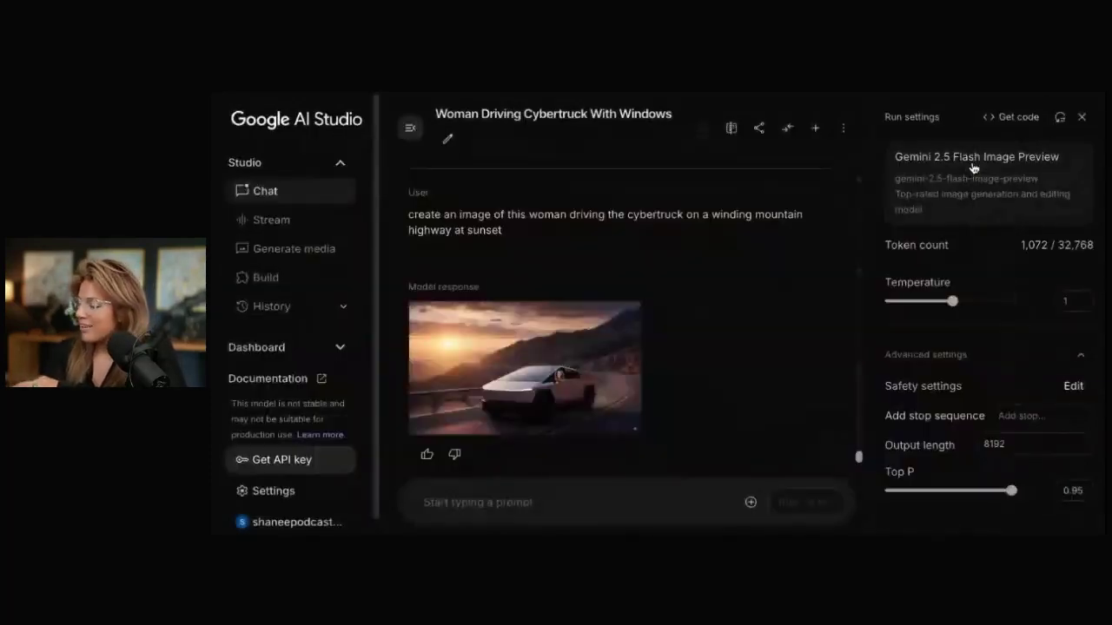
scroll(549, 201, up, 5)
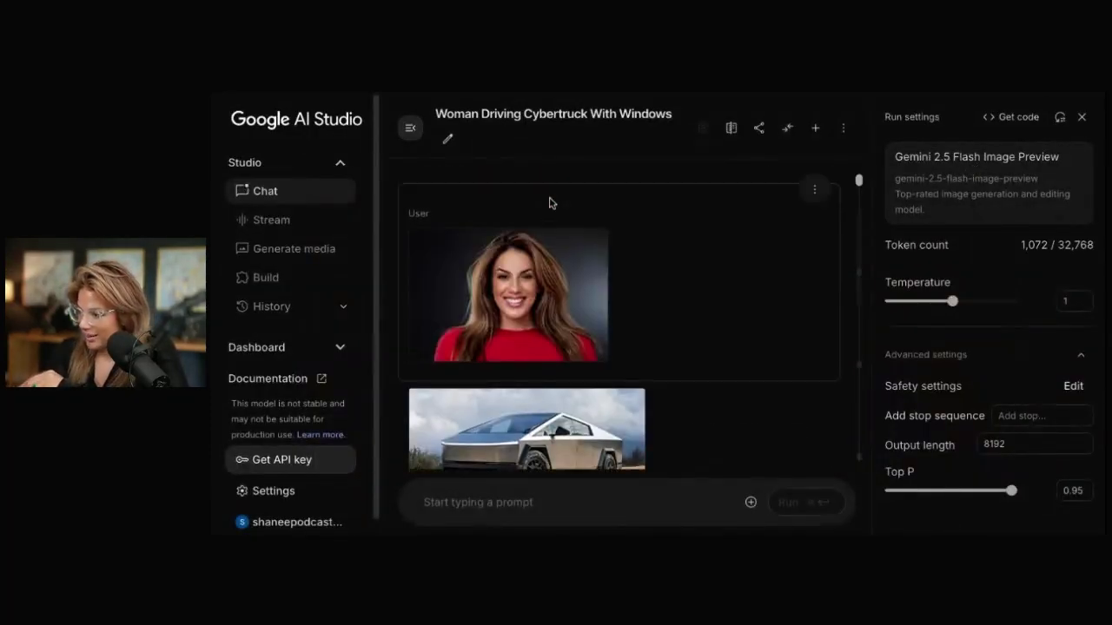
scroll(550, 201, down, 5)
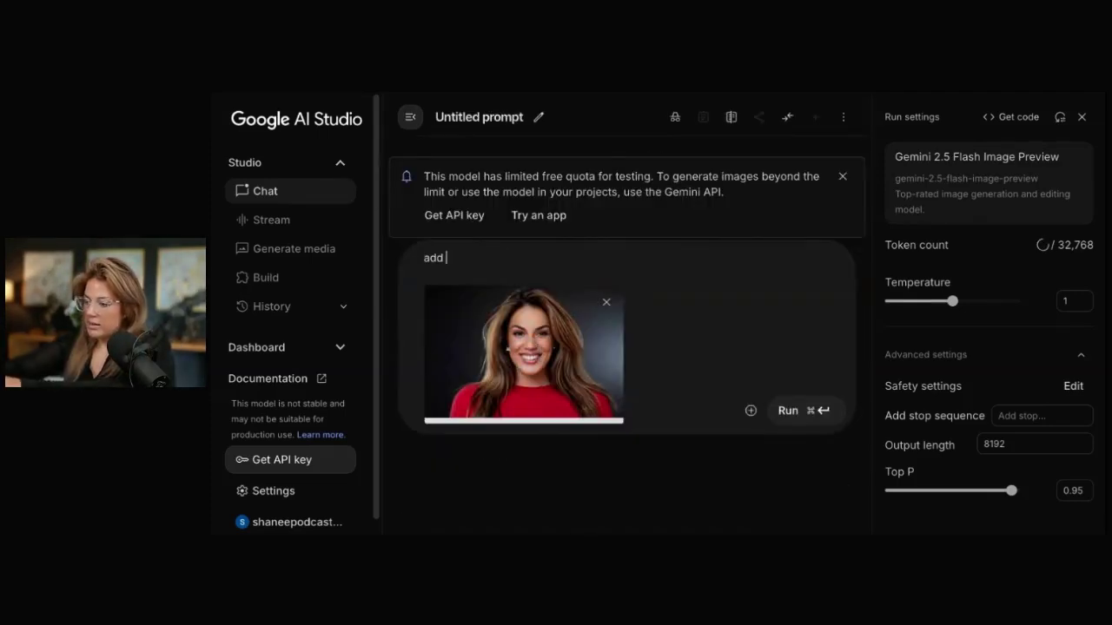
Step: In a new chat with the red-top portrait attached, run "add podcast headphones and a microphone to the image"
text(podcas)
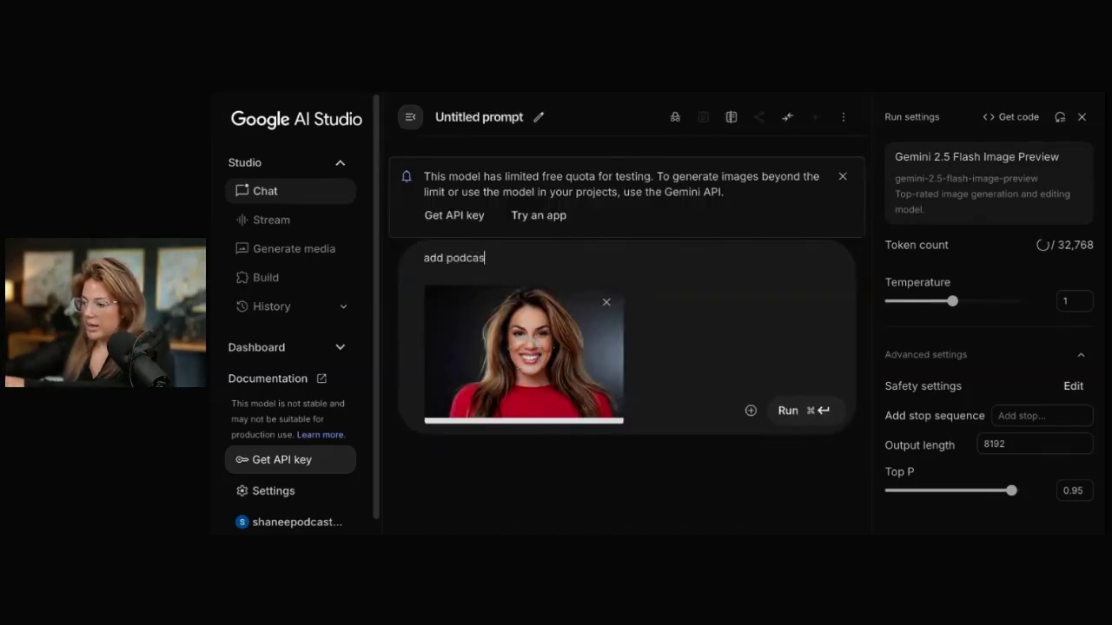
text(t headphones )
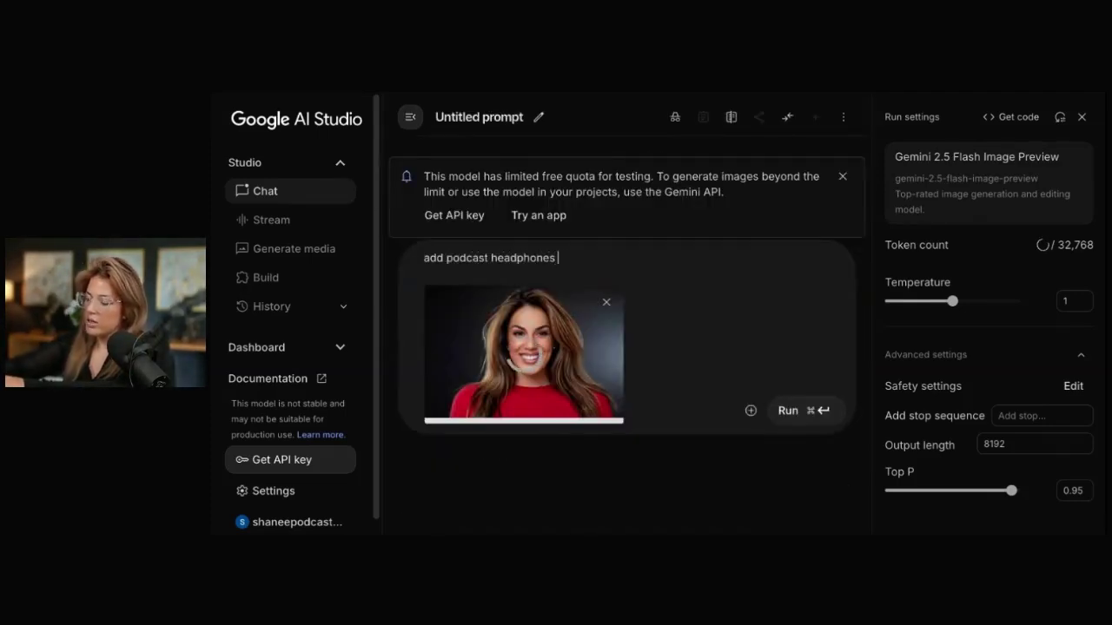
text(and a microphone to the image)
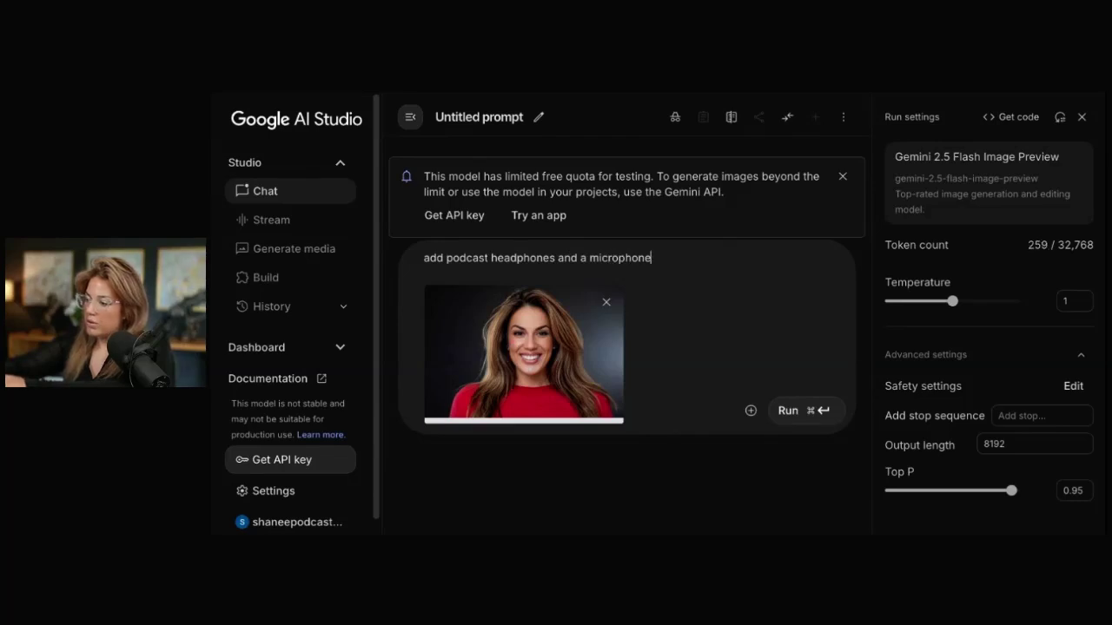
click(792, 410)
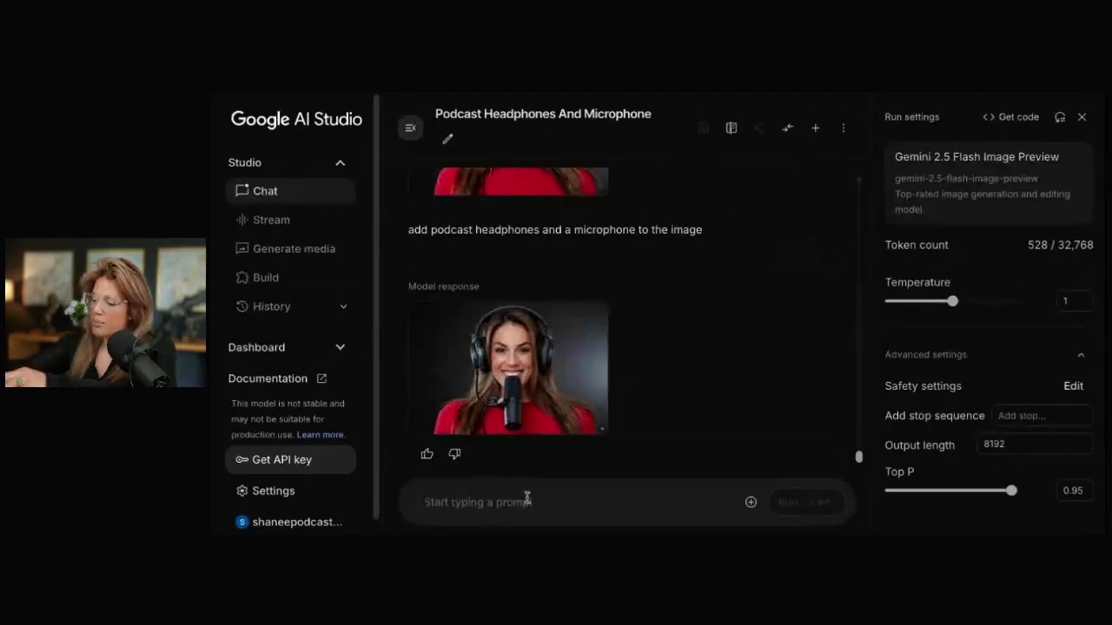
Step: Run the follow-up prompt "move the microphone a little bit to the side and add a boom arm" on the podcast portrait
text(move the microphone a little bit to the side and add a boom arm)
click(786, 502)
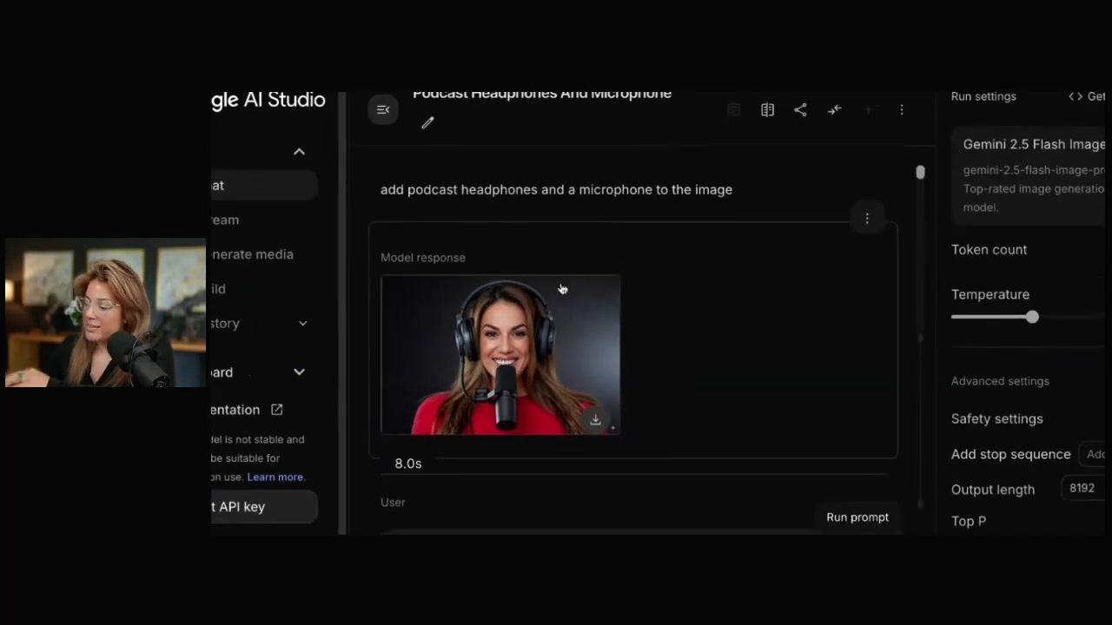
scroll(514, 363, down, 4)
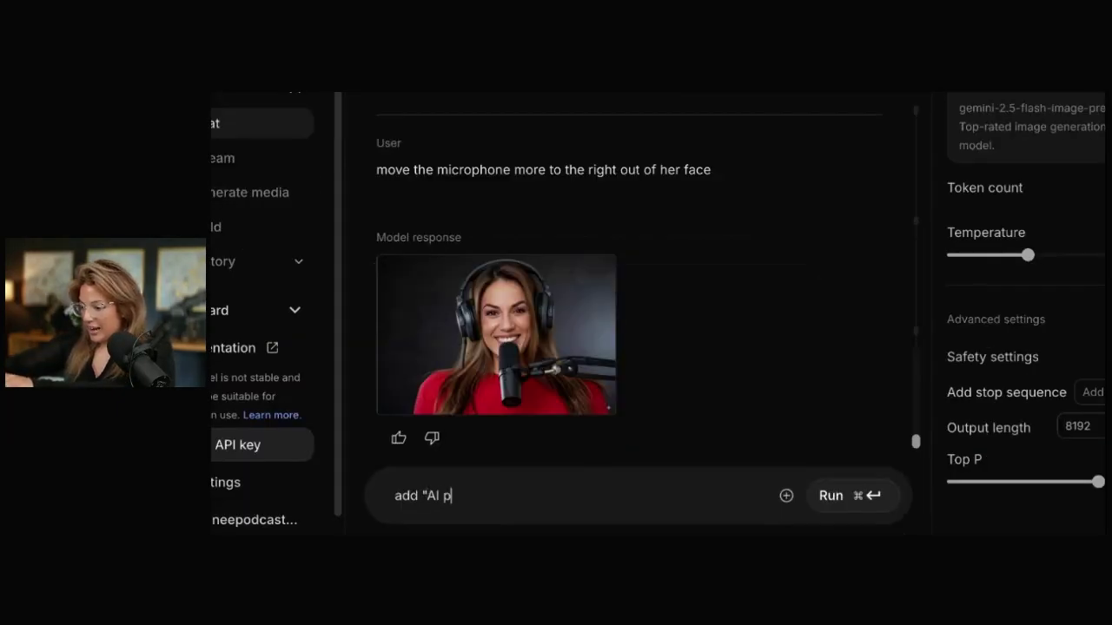
Step: Run the follow-up prompts "add "AI podcast" sign in the background" and "make the sign much bigger" on the podcast portrait
text(odcast)
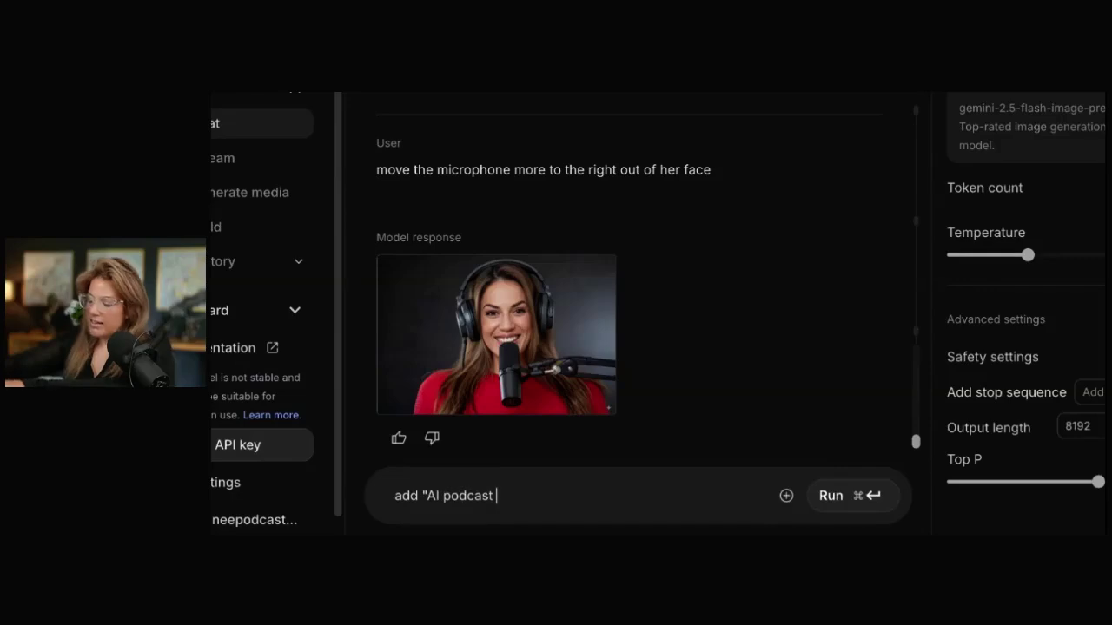
text(" sign in the background)
key(Return)
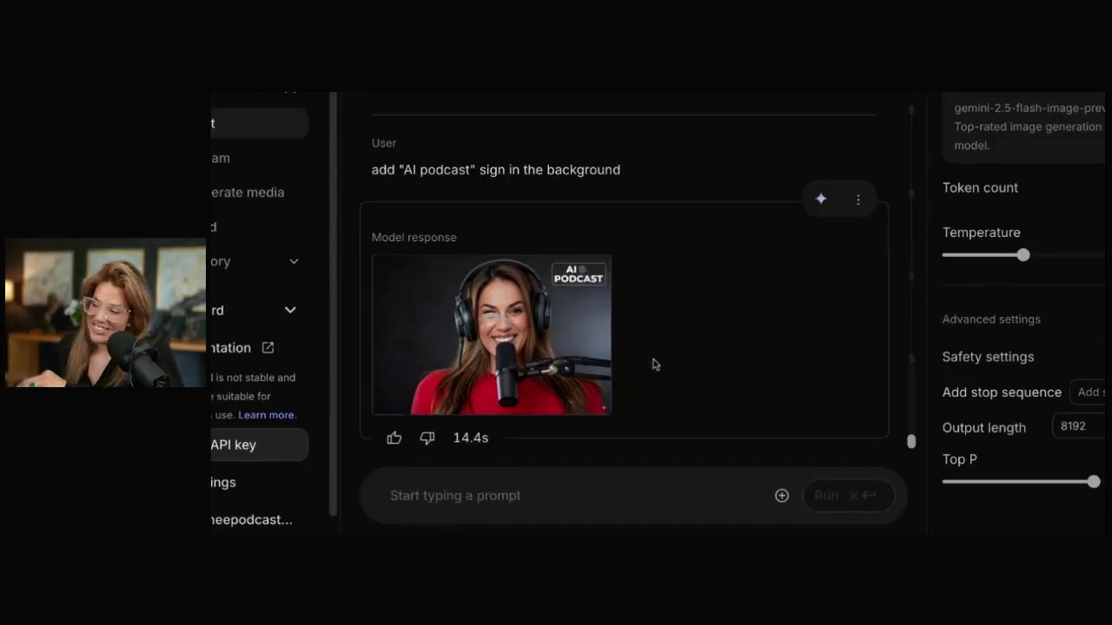
click(638, 501)
text(make the sign much bigger)
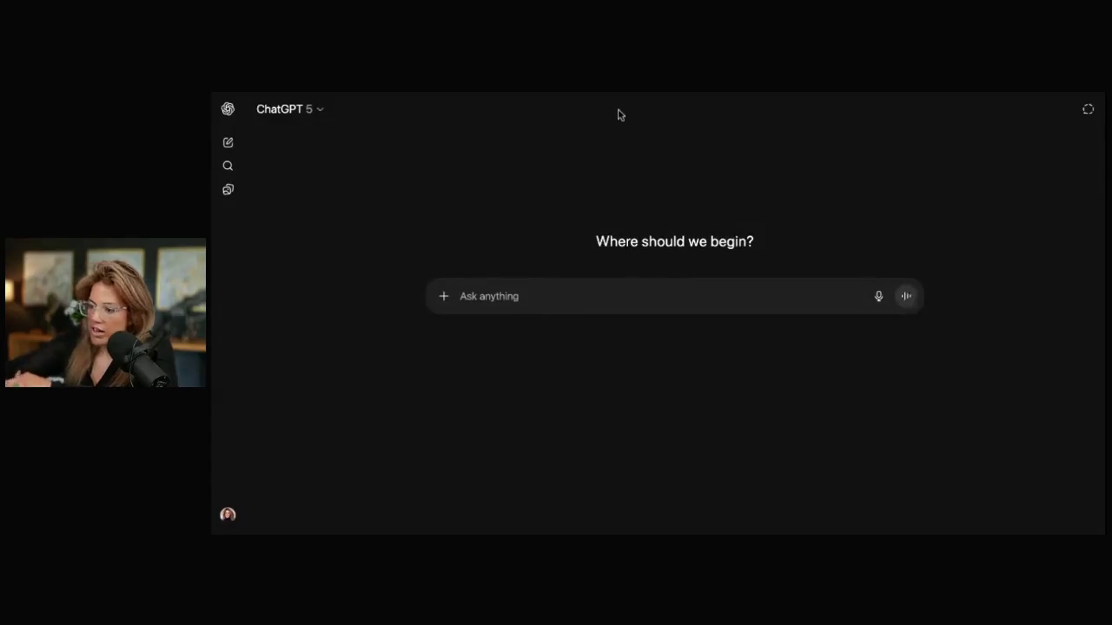
Step: In ChatGPT, request a prompt for adding "AI podcast" as a 3D sign on the wall behind oneself in a podcast headphones picture
text(I h)
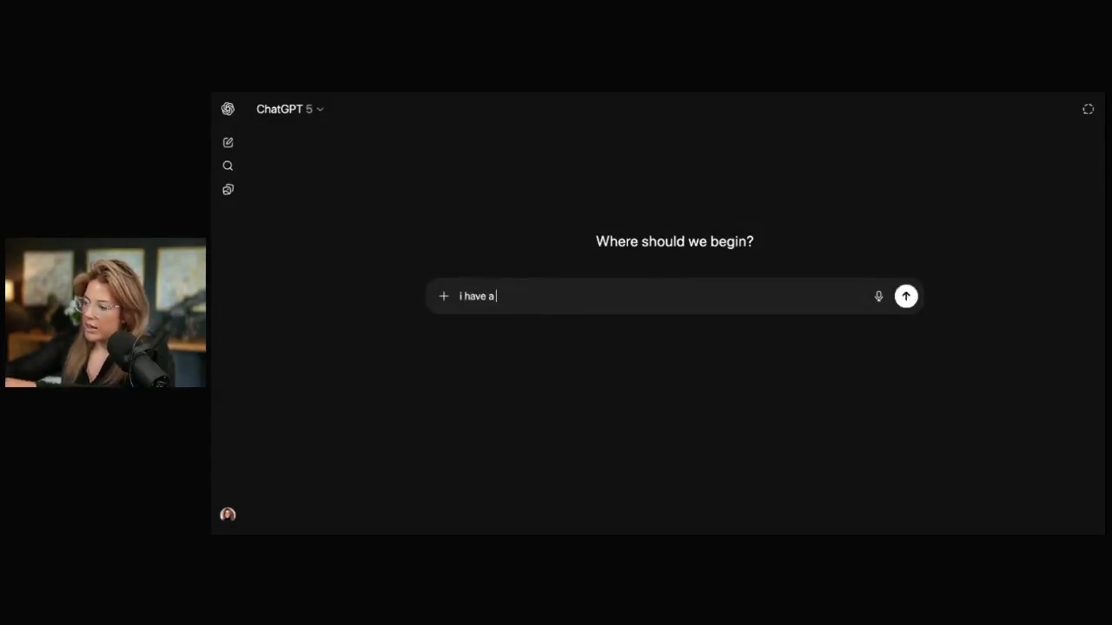
text(ave a picture of myself with podcast he)
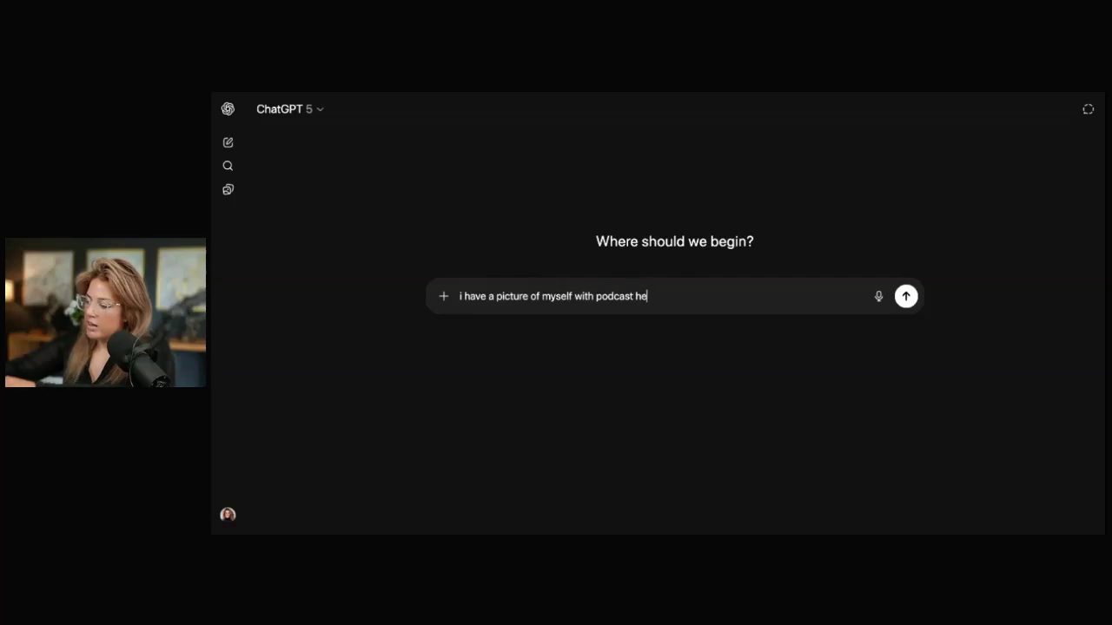
text( want an ai tool to add "AI podc)
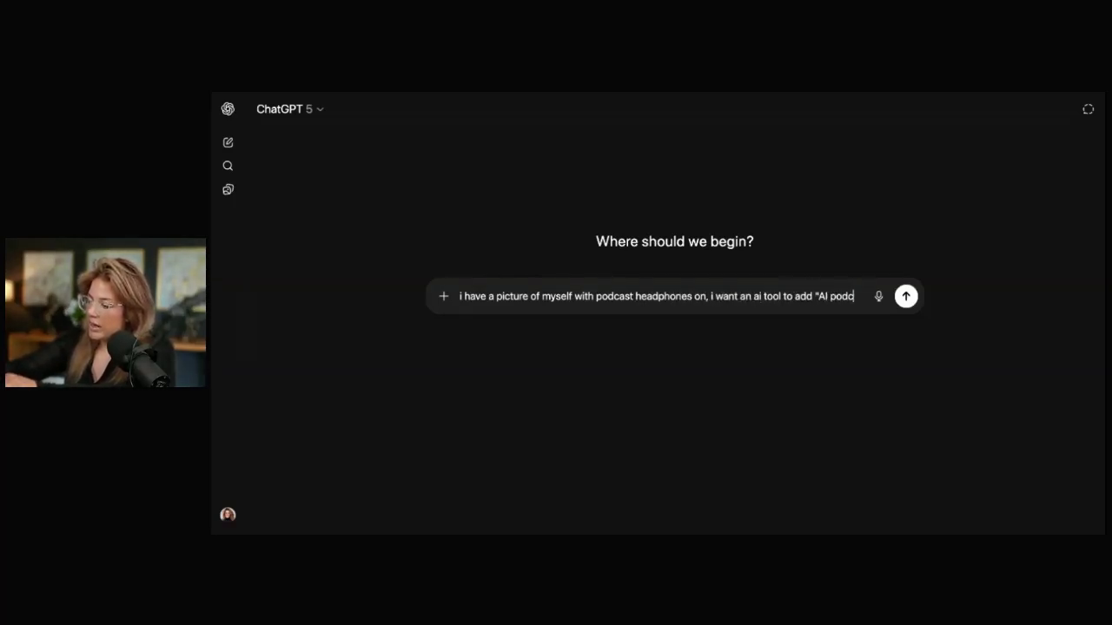
text(ast" in the bakgr)
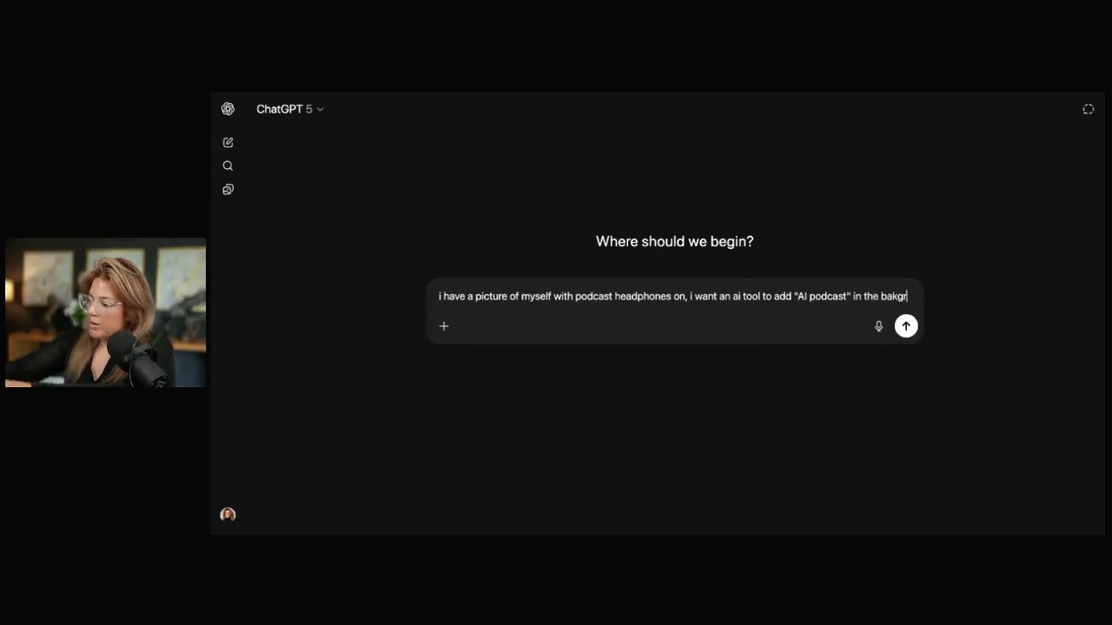
text(o)
key(BackSpace)
key(BackSpace)
key(BackSpace)
key(BackSpace)
text(ckgroun)
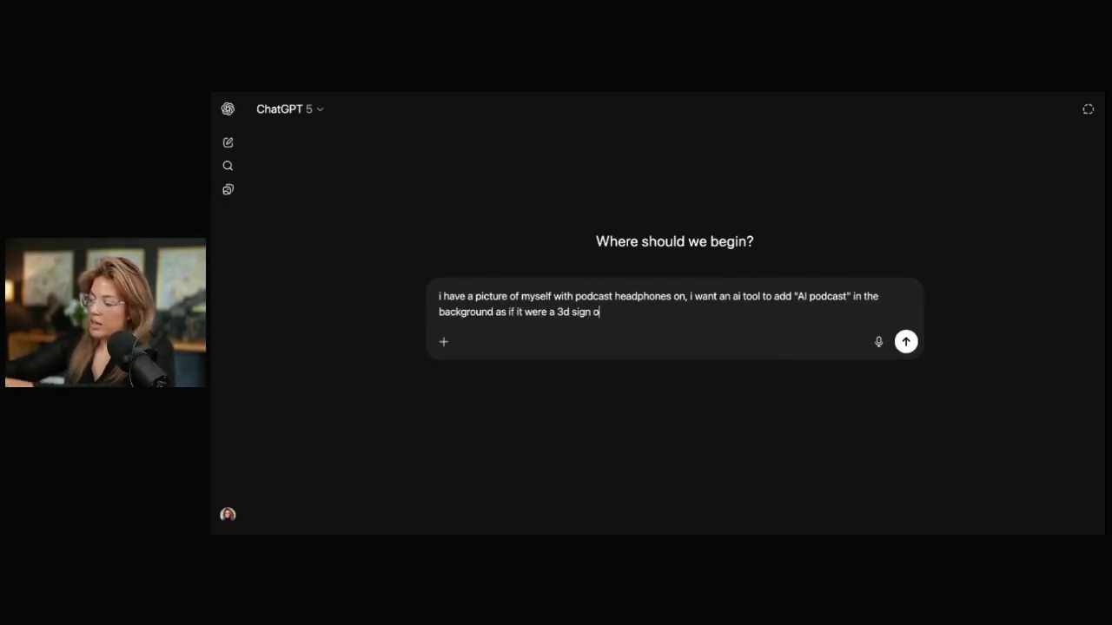
text(n the wall behind me, give me the prompt)
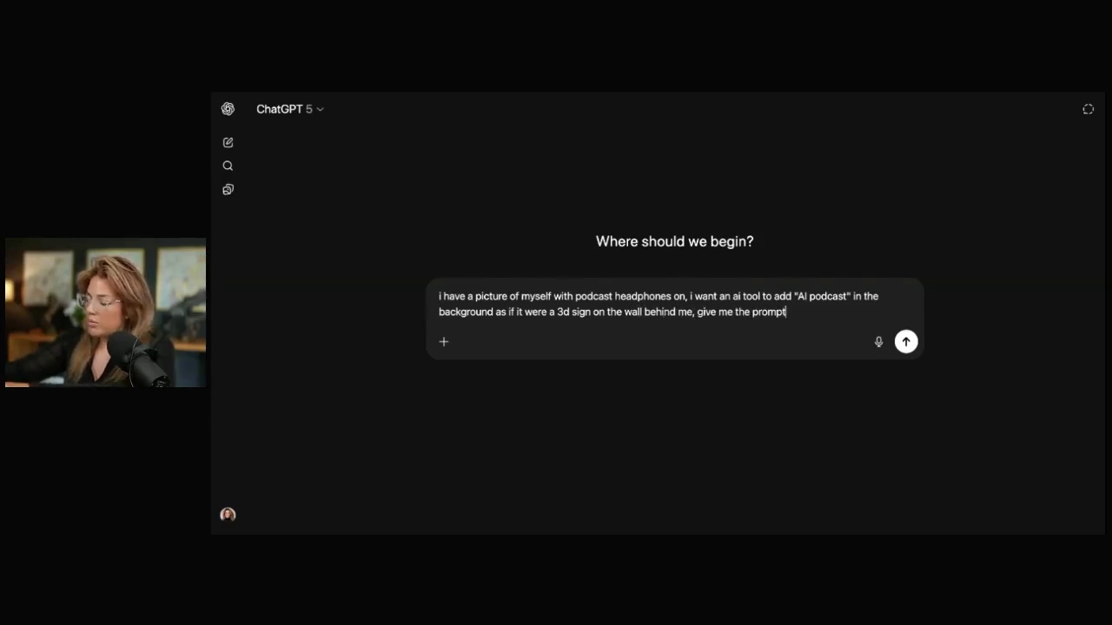
key(Return)
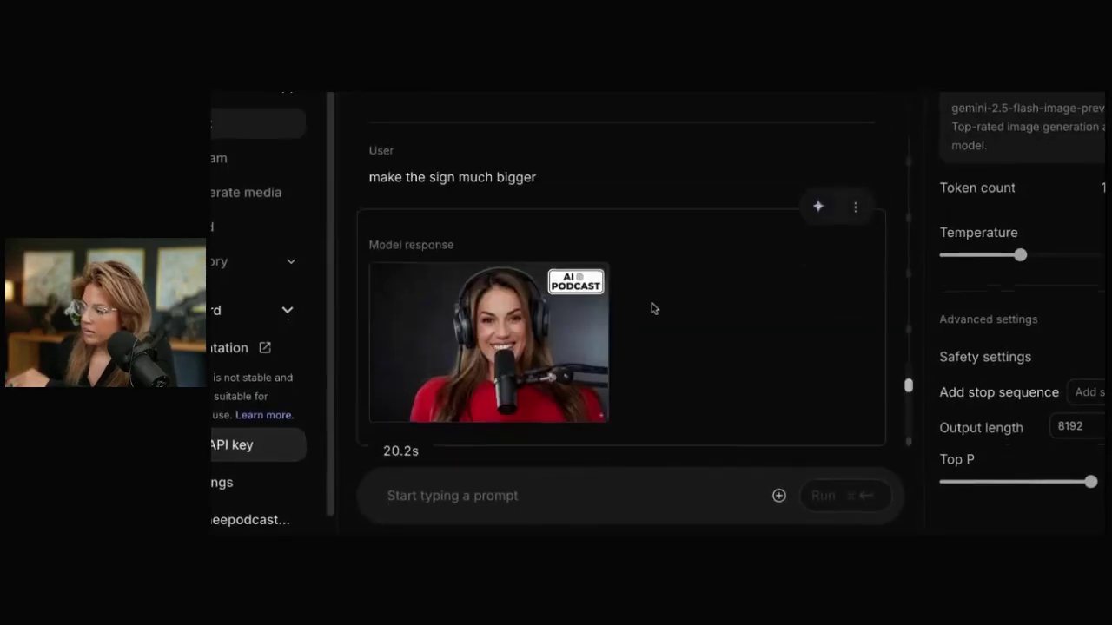
Step: Back in Google AI Studio, delete the "make the sign much bigger" turn and both generated sign images from the chat
scroll(654, 308, down, 3)
click(855, 199)
click(878, 238)
click(856, 243)
click(873, 280)
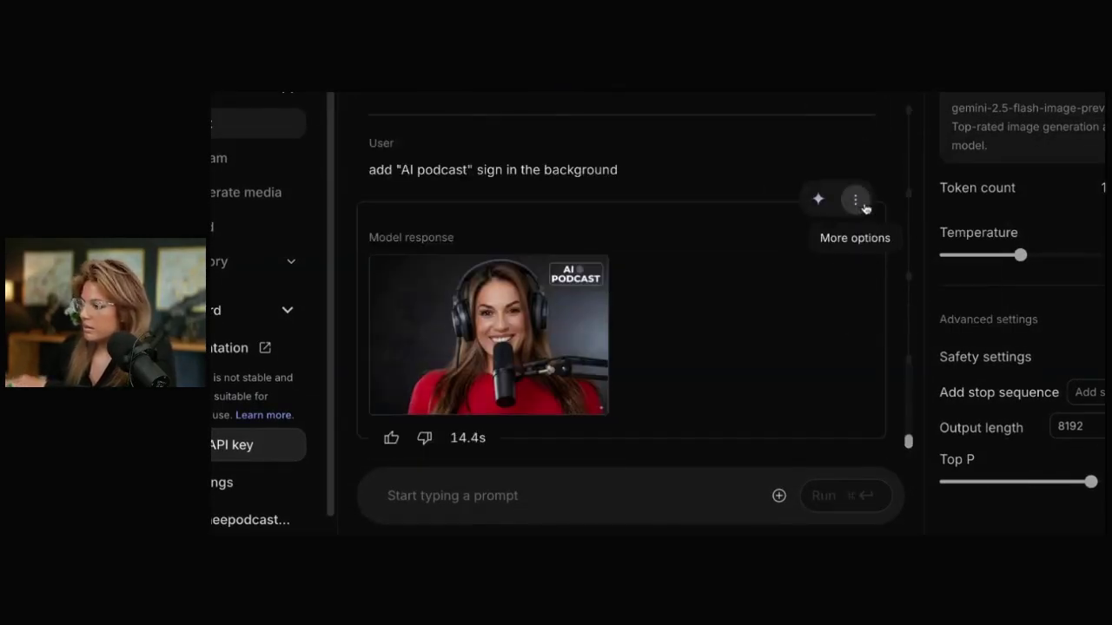
click(856, 200)
click(879, 236)
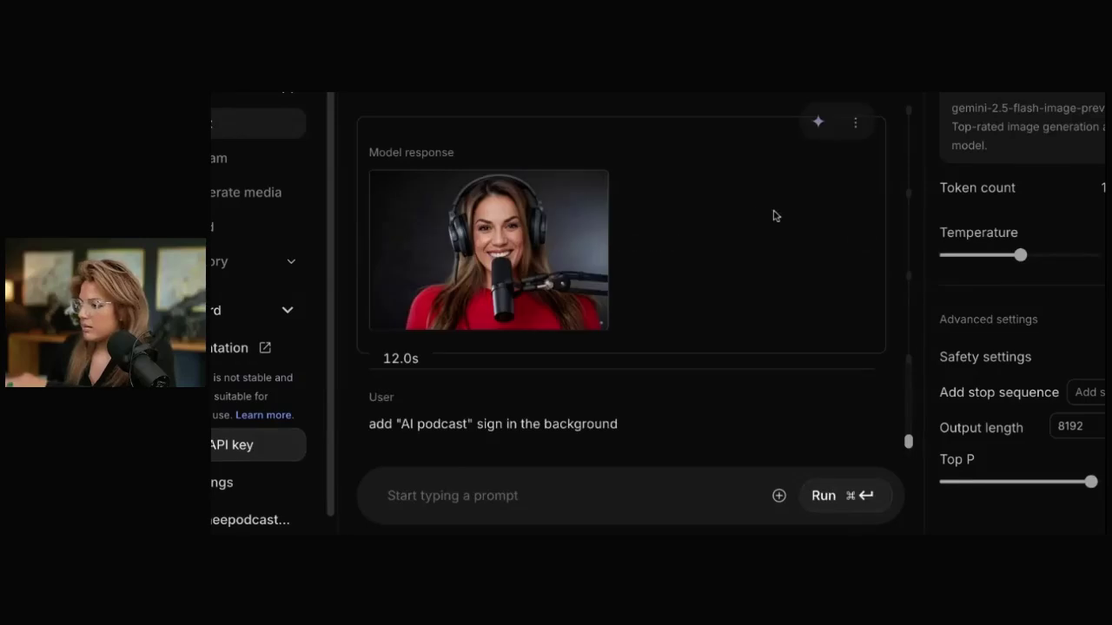
Step: Replace the "AI podcast" sign prompt with the detailed description of a large backlit 3D sign in futuristic metallic letters, and run it
click(781, 350)
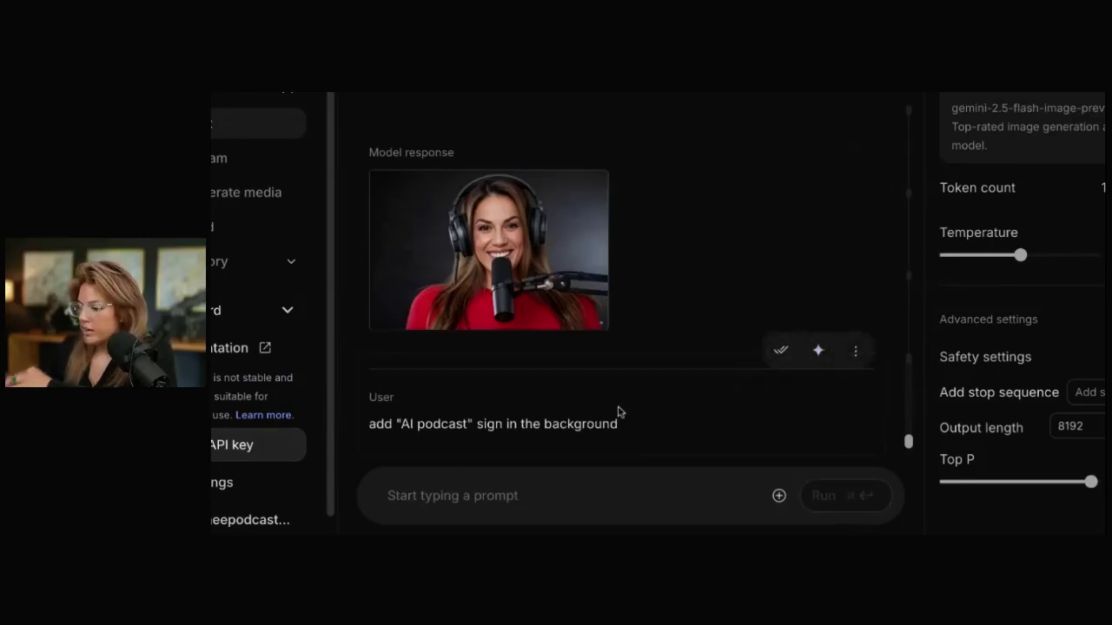
click(818, 350)
click(784, 284)
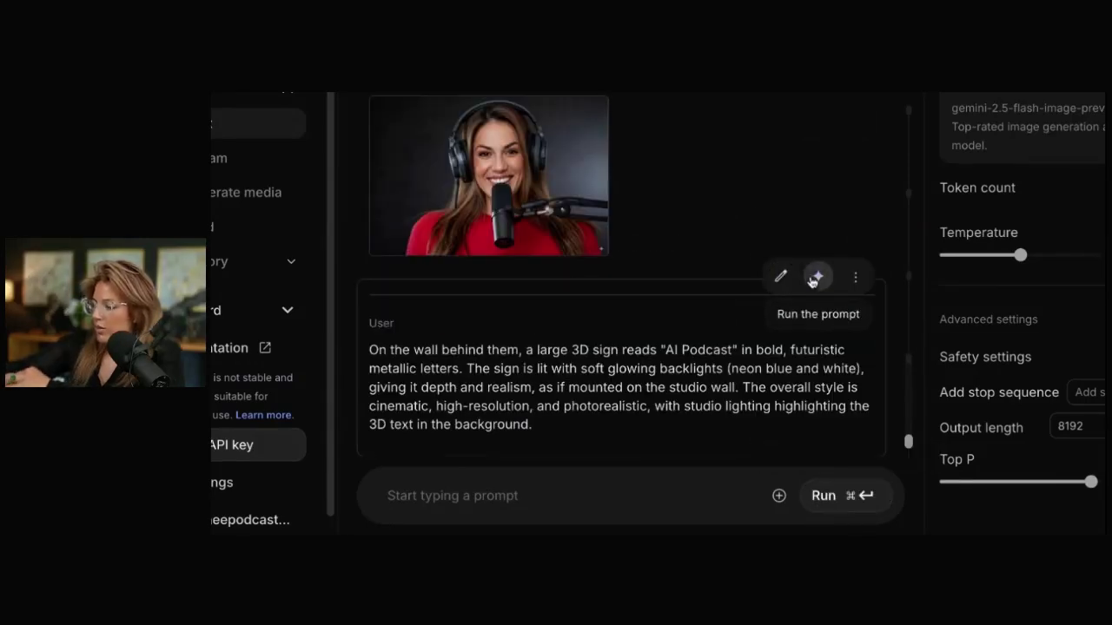
click(819, 276)
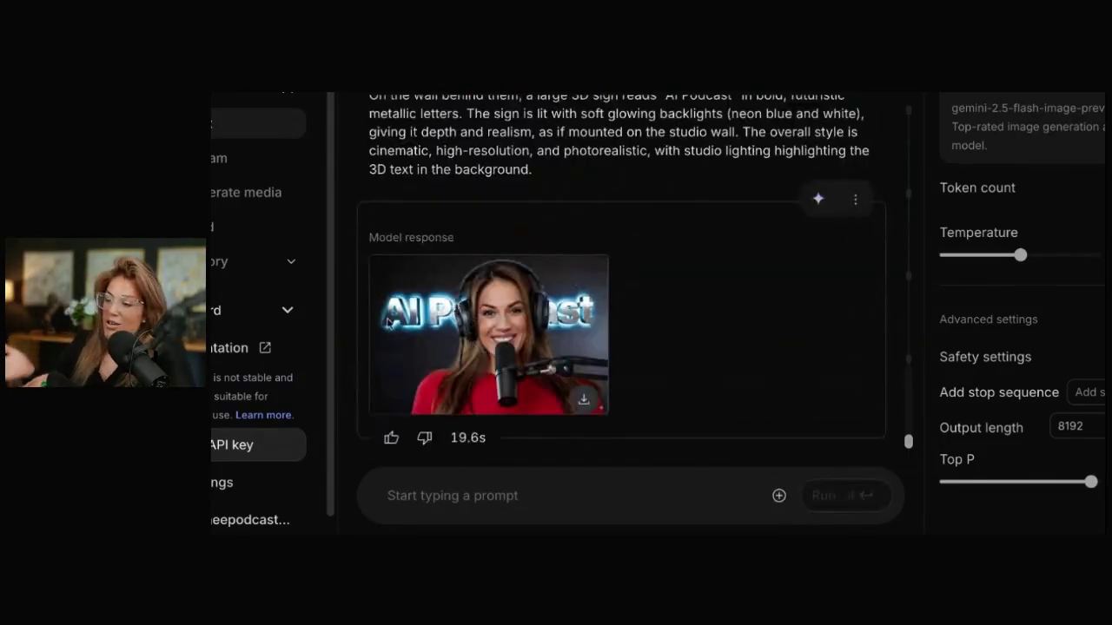